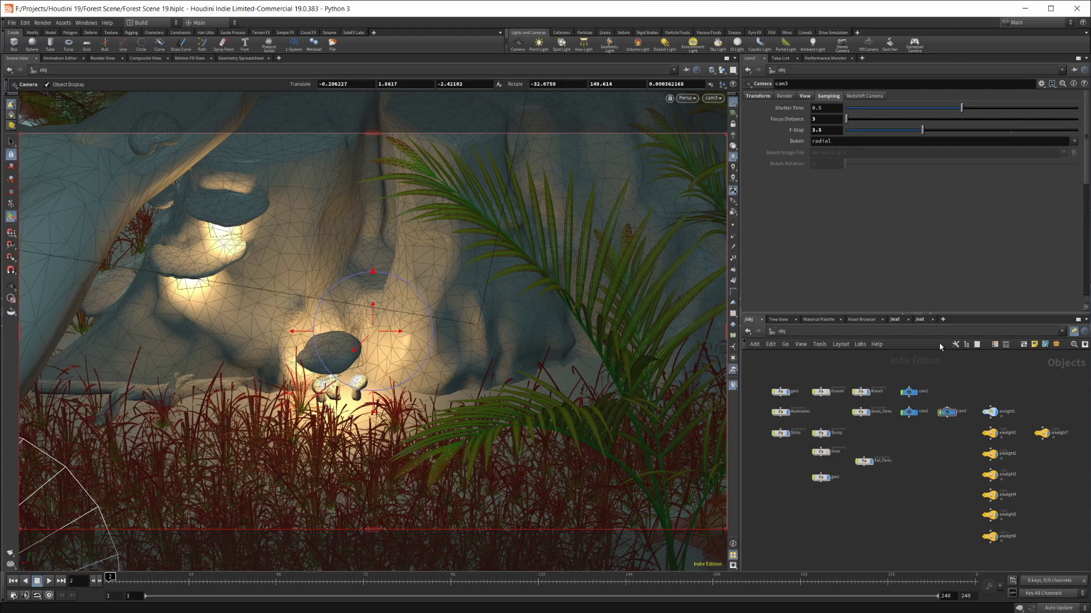
Switch to the /out network and select karma1 to show its render settings.
click(921, 319)
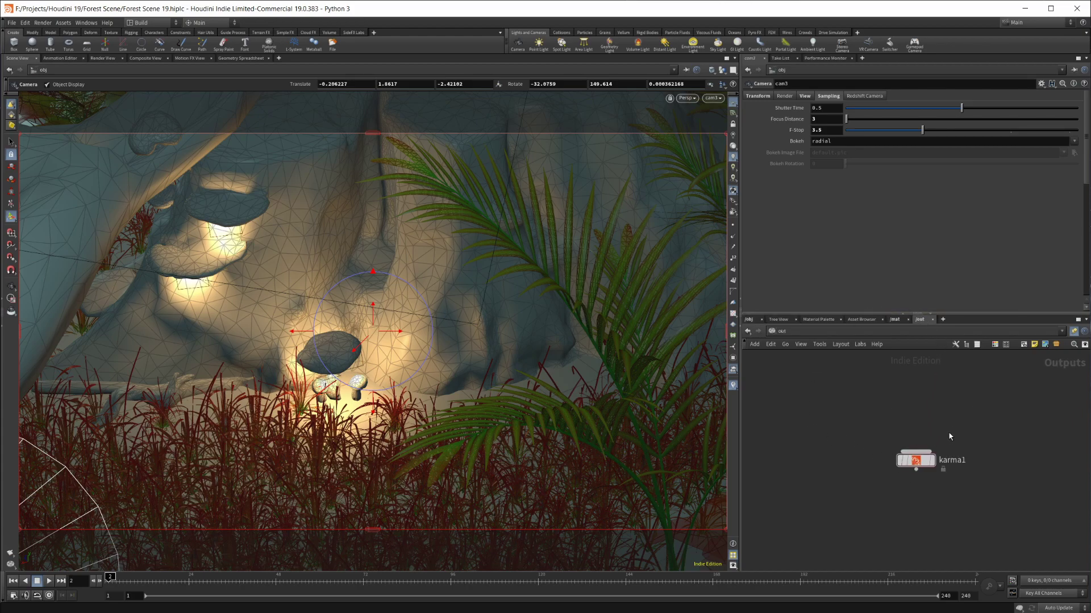
key(Tab)
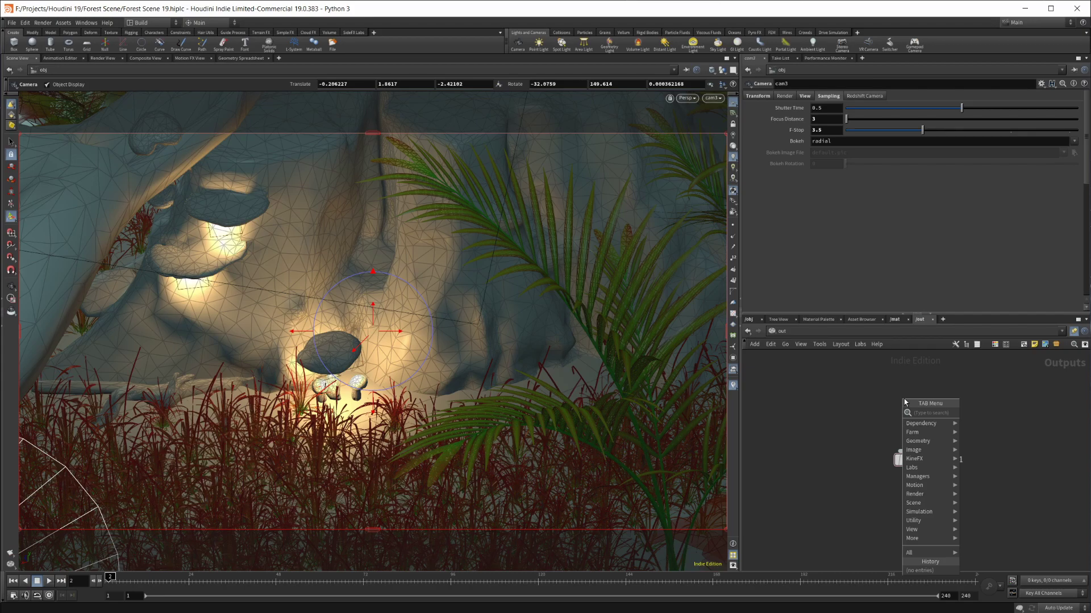
text(karm)
click(819, 390)
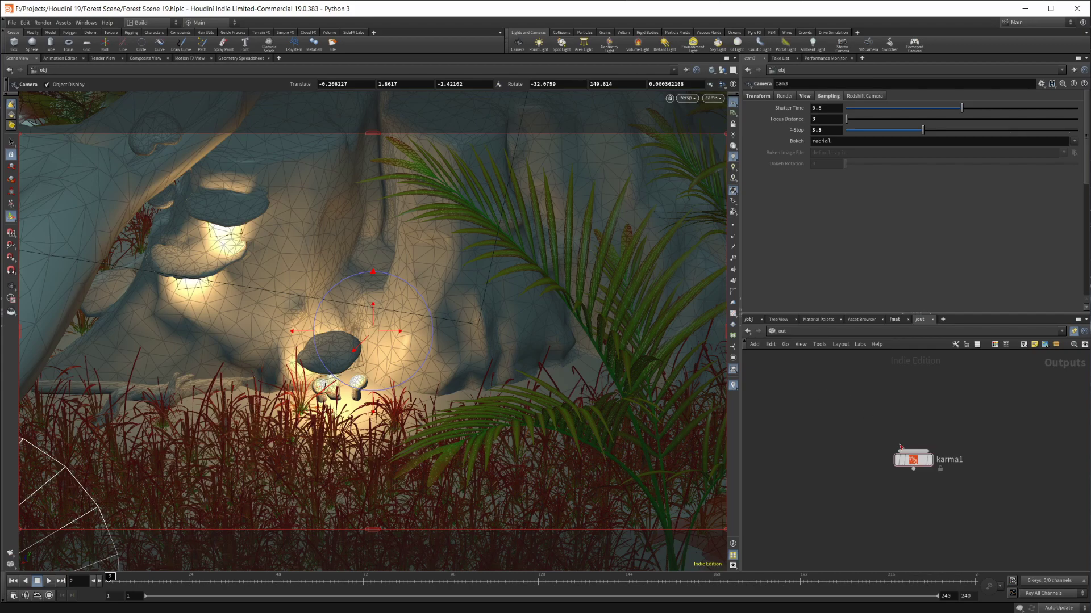
click(911, 465)
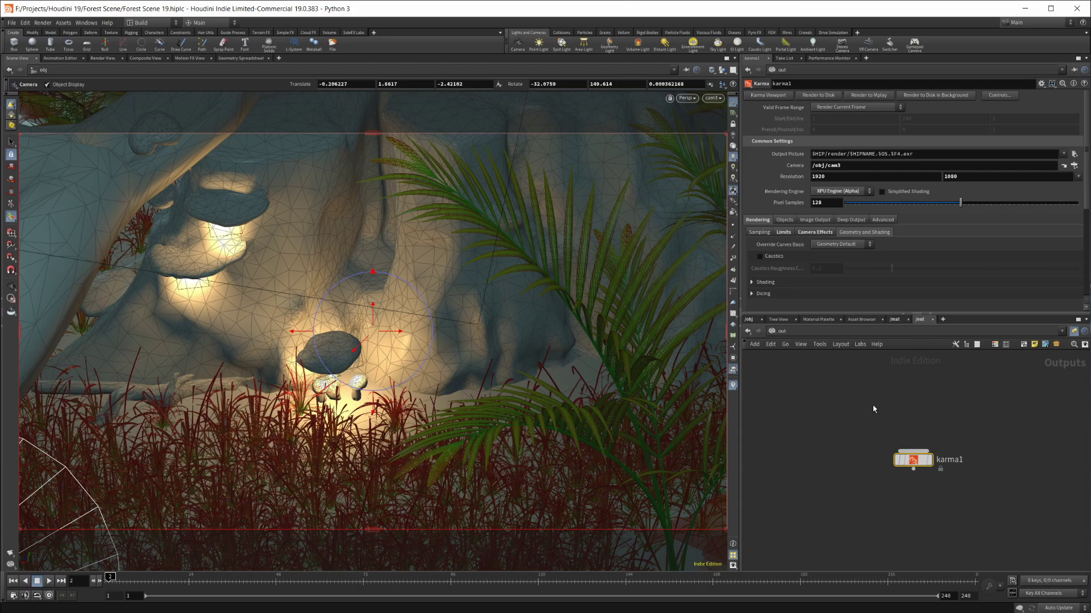
Dive into karma1 and its lopnet to inspect the Solaris nodes, then return to /out.
double_click(914, 460)
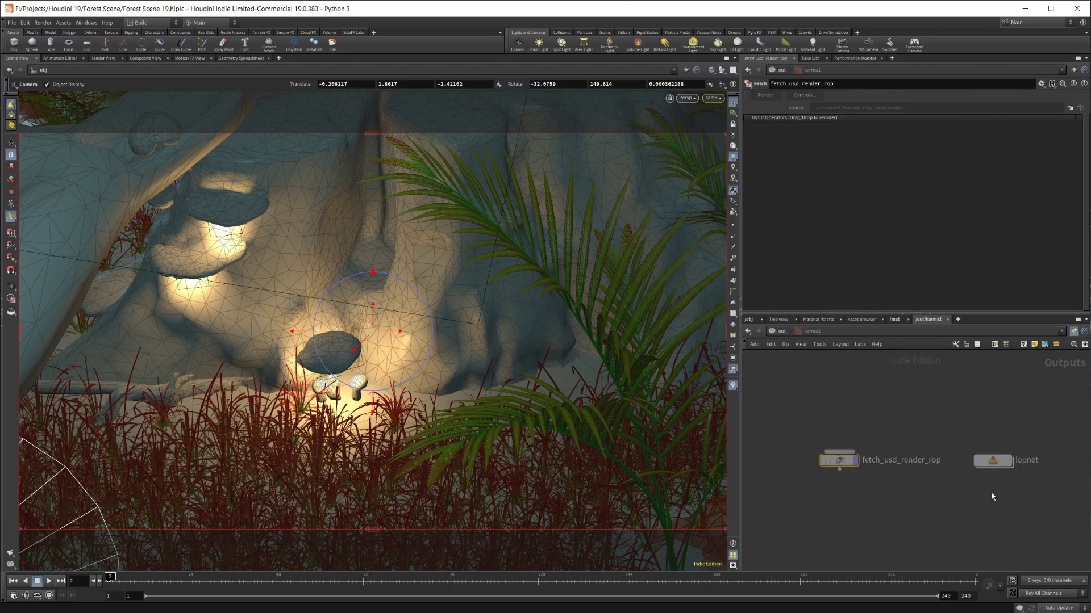
double_click(940, 463)
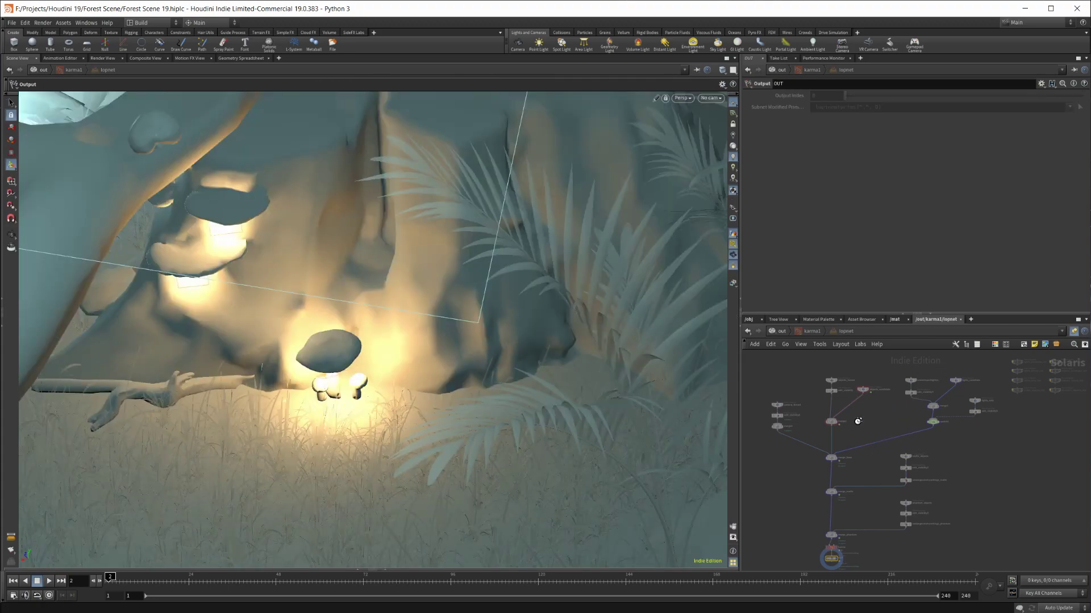
scroll(858, 421, up, 3)
scroll(900, 407, up, 2)
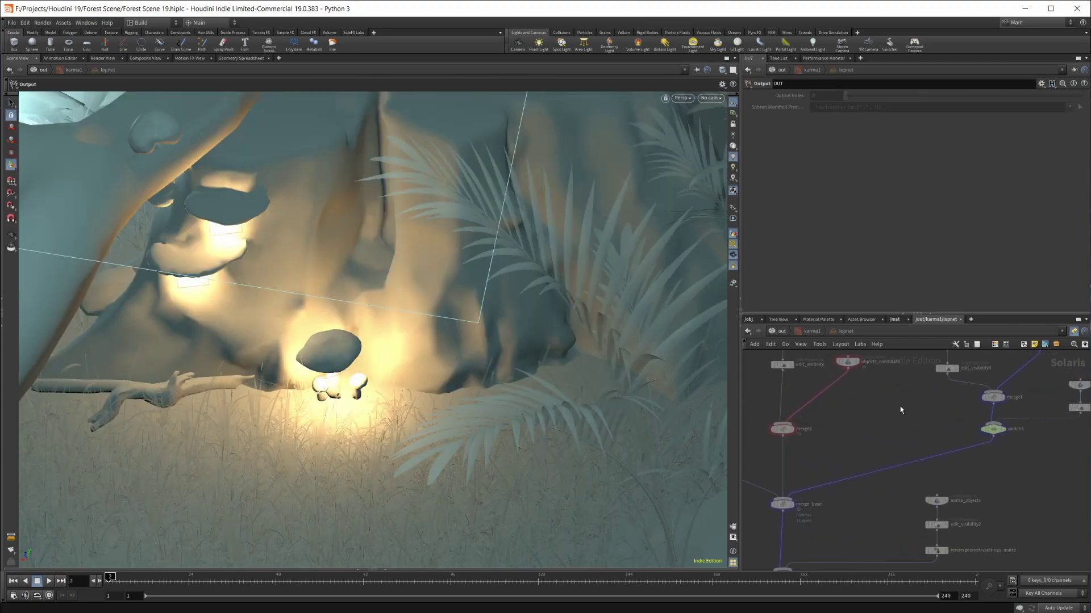
scroll(859, 402, down, 3)
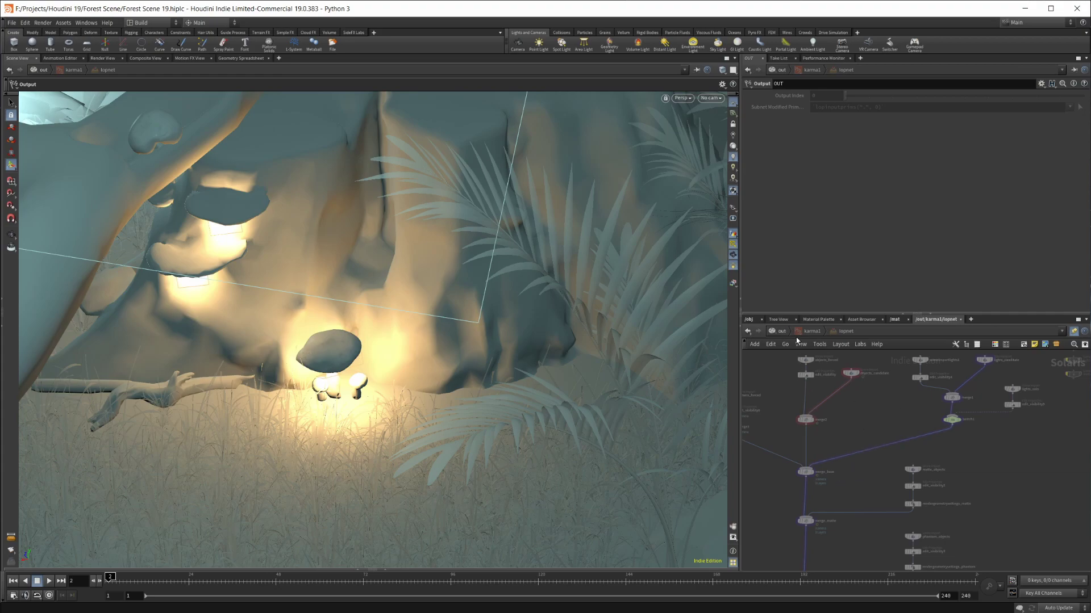
click(780, 331)
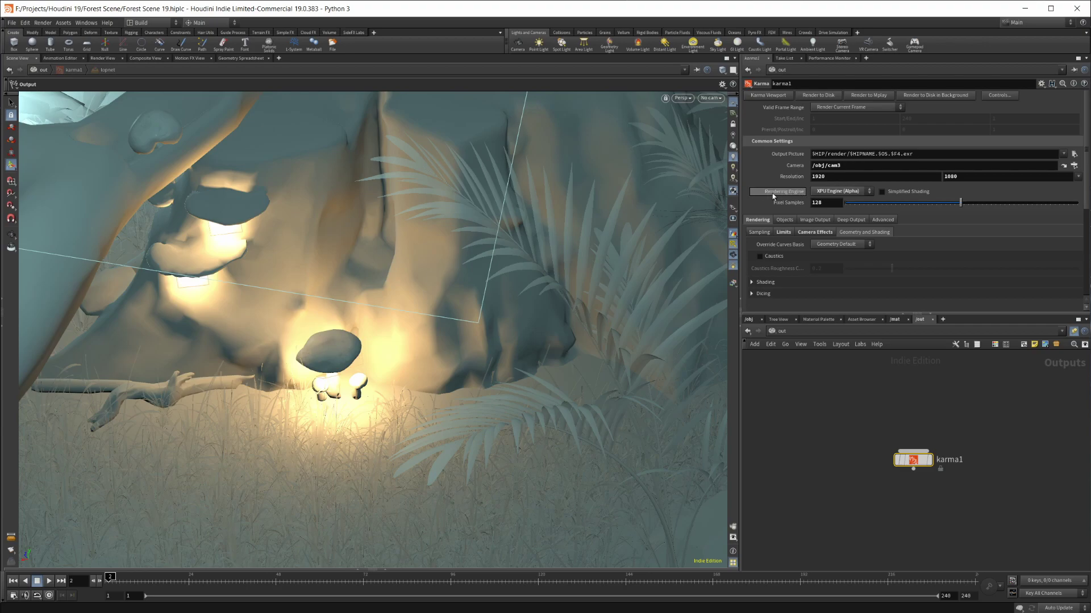
Keep XPU Engine (Alpha) as the renderer and show the Sampling light and indirect-ray settings.
click(823, 195)
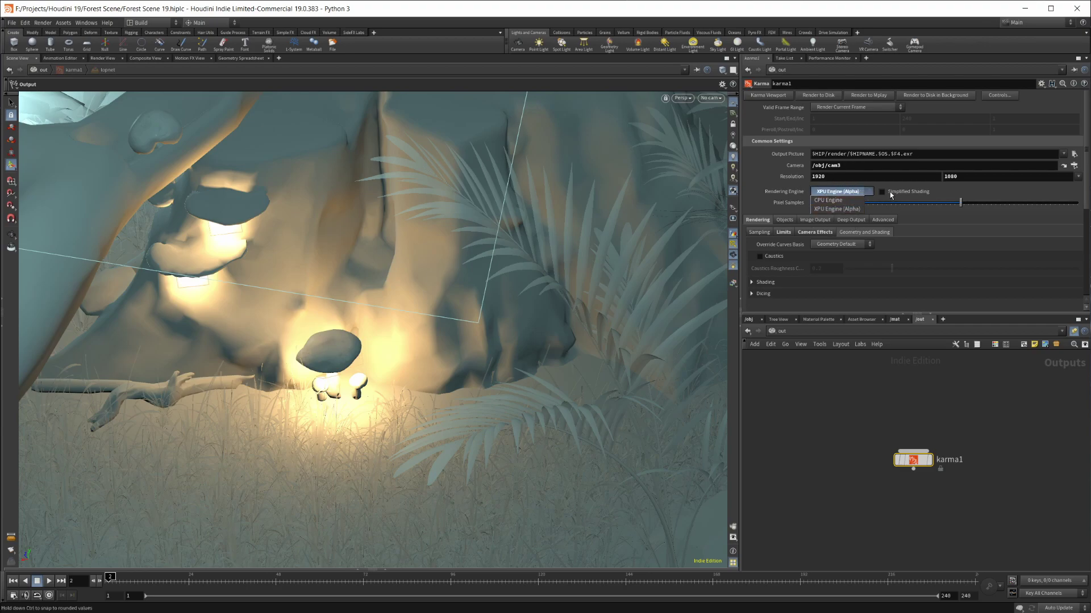
click(845, 194)
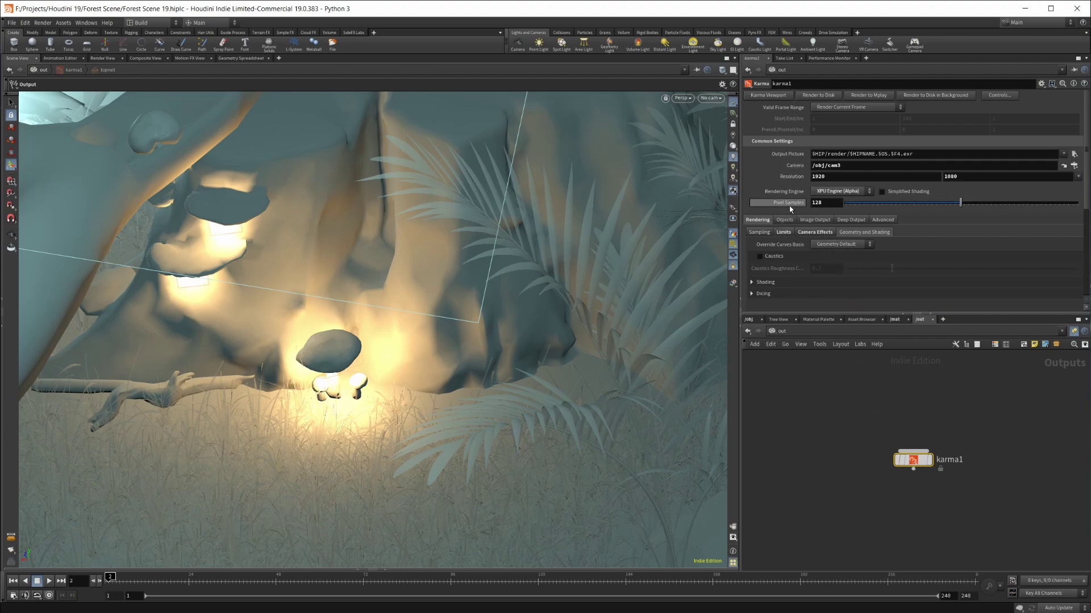
click(760, 233)
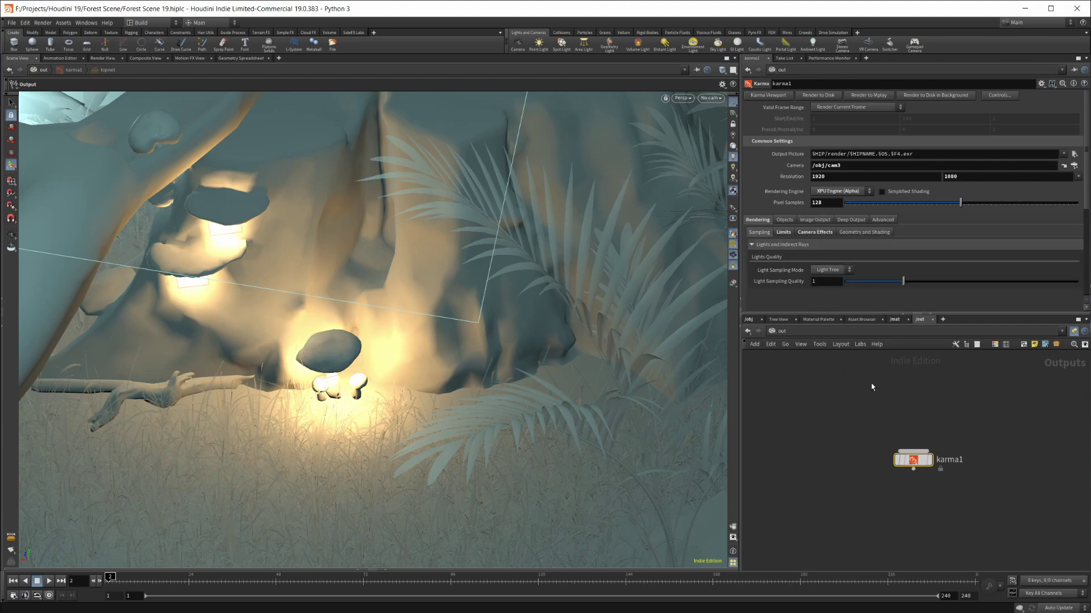
middle_drag(837, 383, 828, 388)
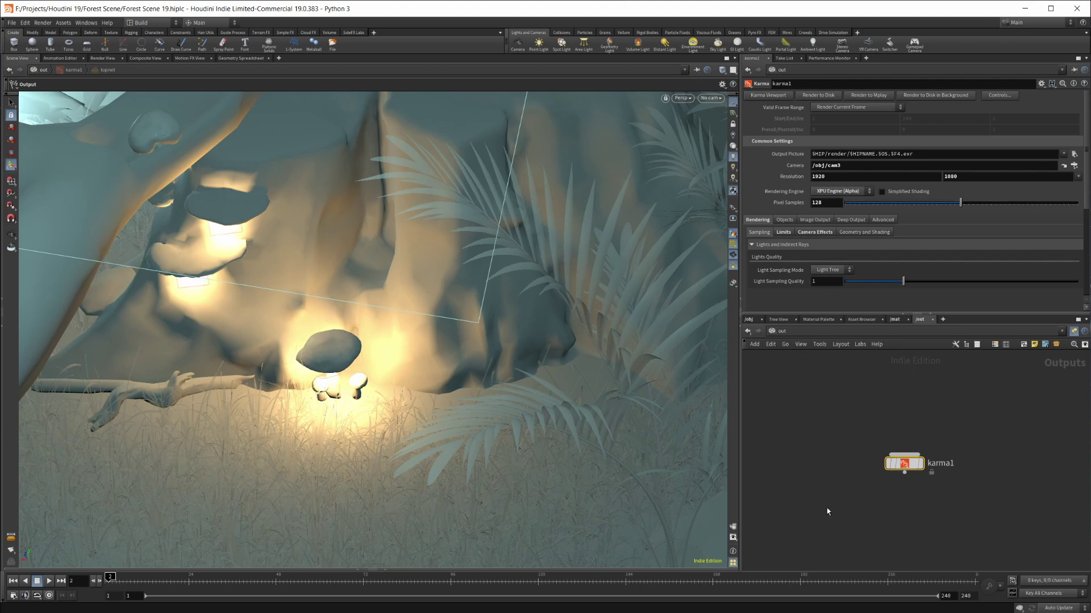
Switch to the /mat network and inspect the mtlxnormalmap2 texture node's info.
click(893, 319)
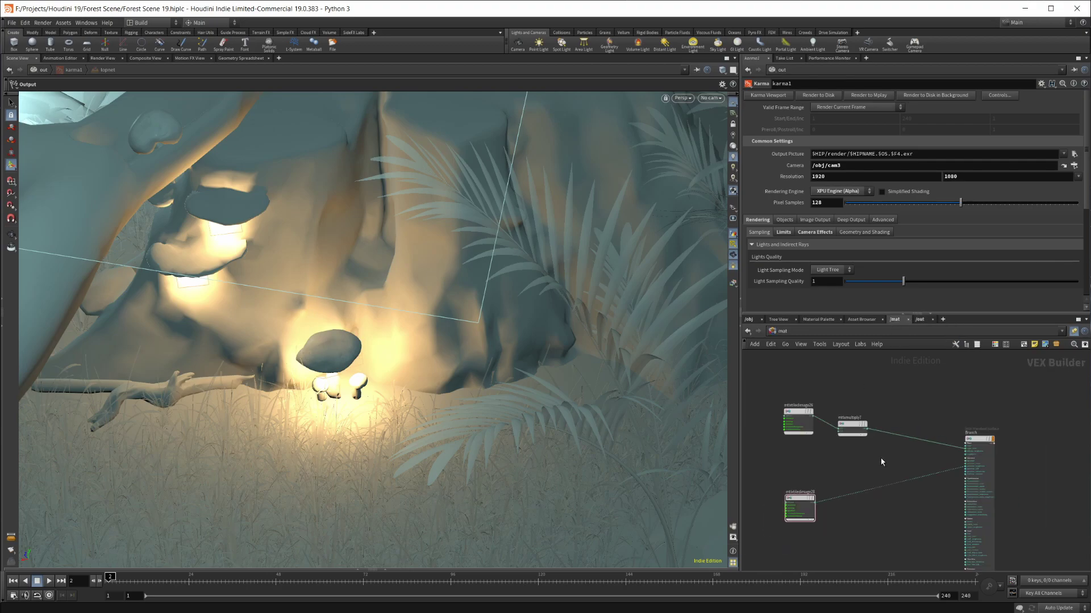
click(920, 319)
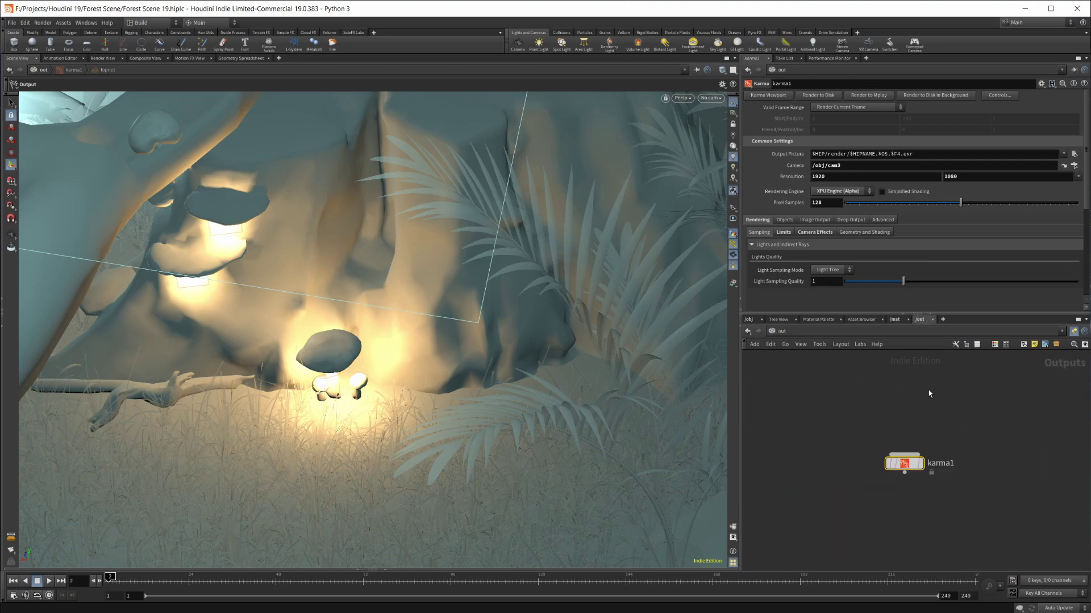
click(894, 320)
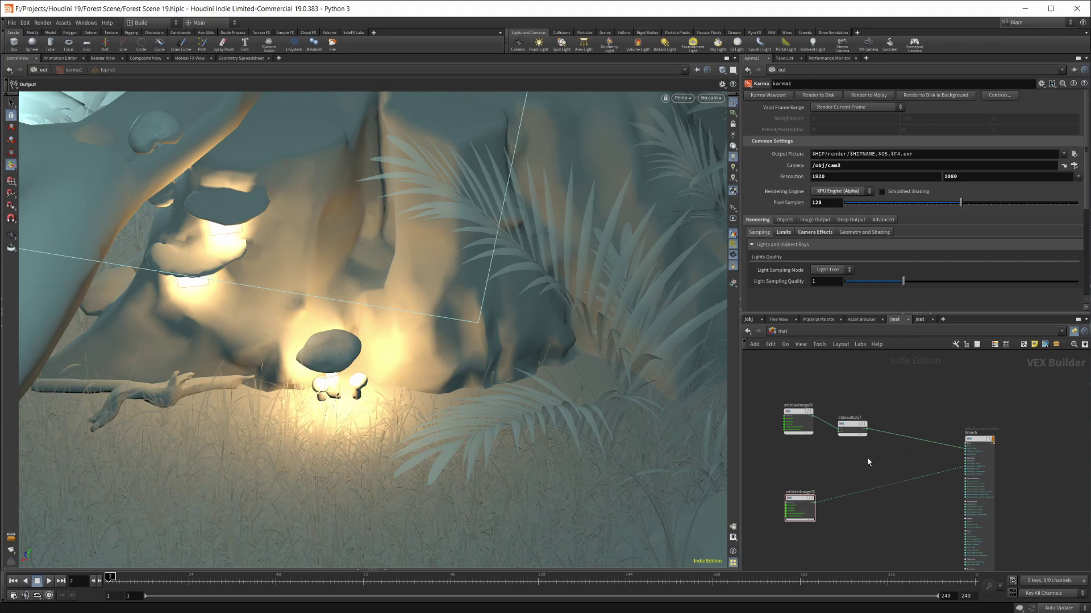
middle_drag(867, 462, 979, 452)
scroll(864, 438, down, 5)
middle_click(908, 431)
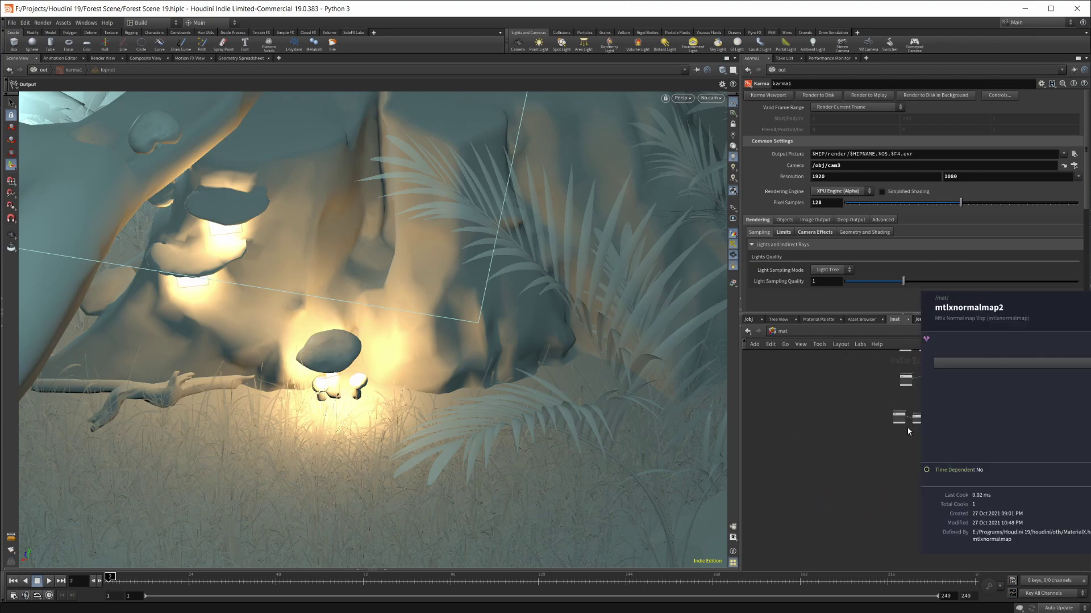
middle_drag(907, 430, 837, 478)
Select the Ground MtlX Standard Surface material to show its parameters beside its textures.
middle_drag(957, 371, 933, 438)
scroll(908, 404, up, 5)
scroll(909, 400, up, 3)
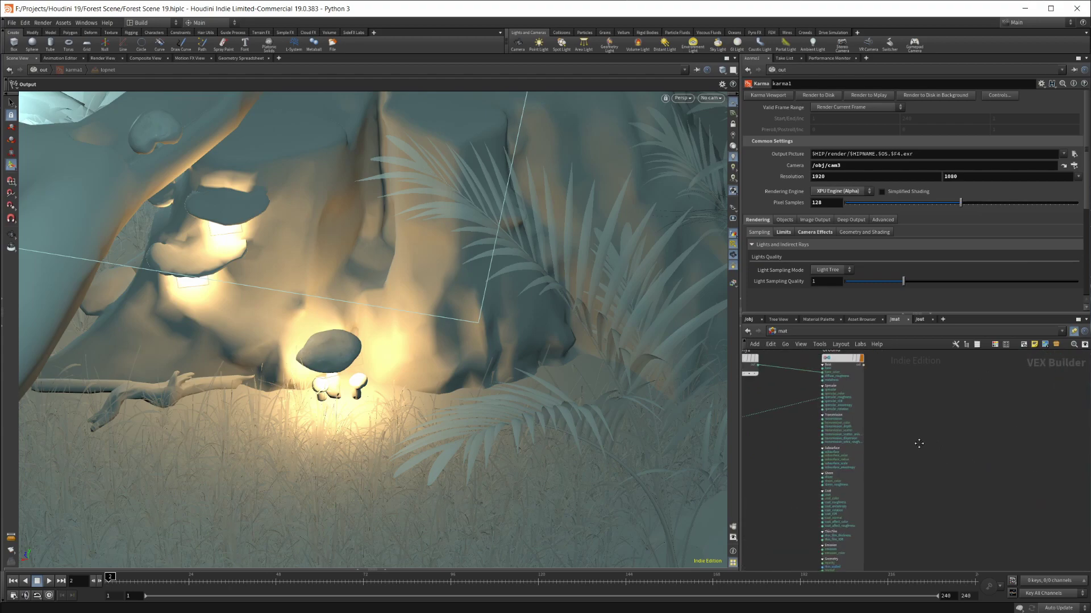
middle_drag(908, 400, 941, 435)
click(875, 393)
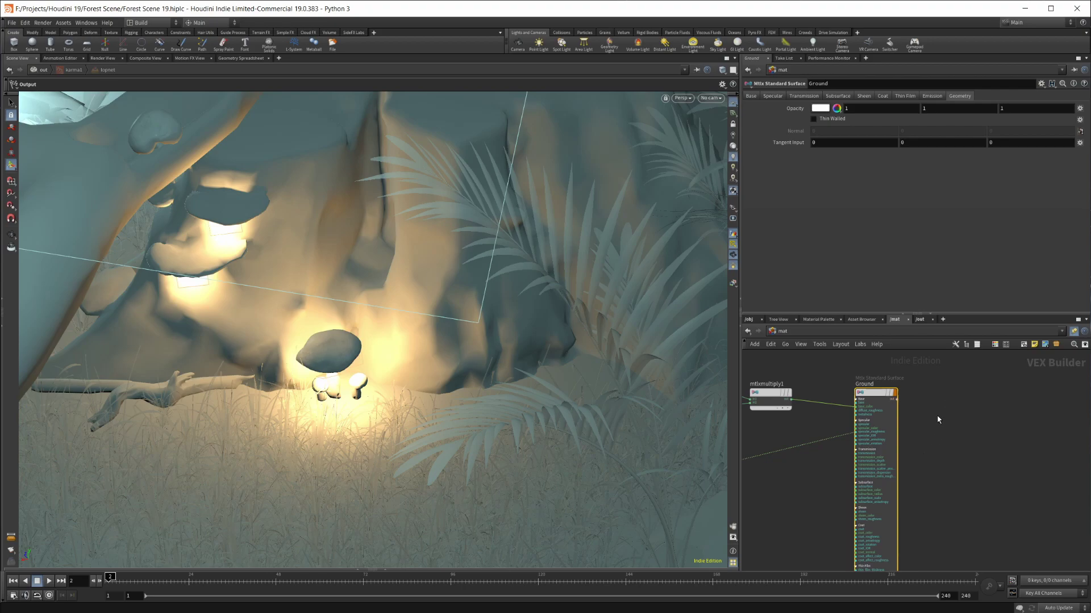
scroll(937, 421, down, 5)
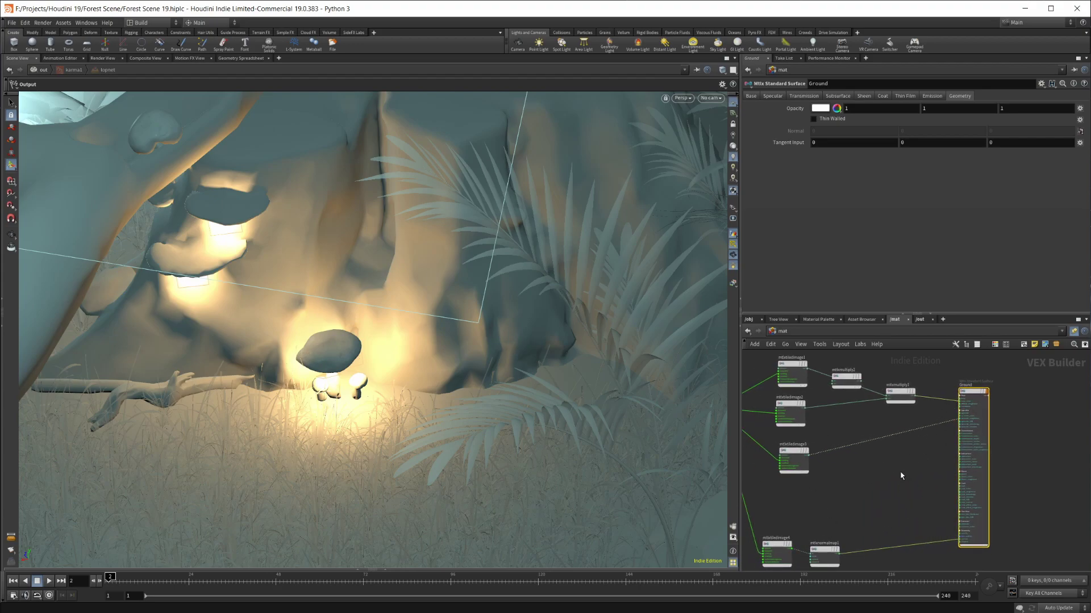
middle_drag(993, 483, 895, 444)
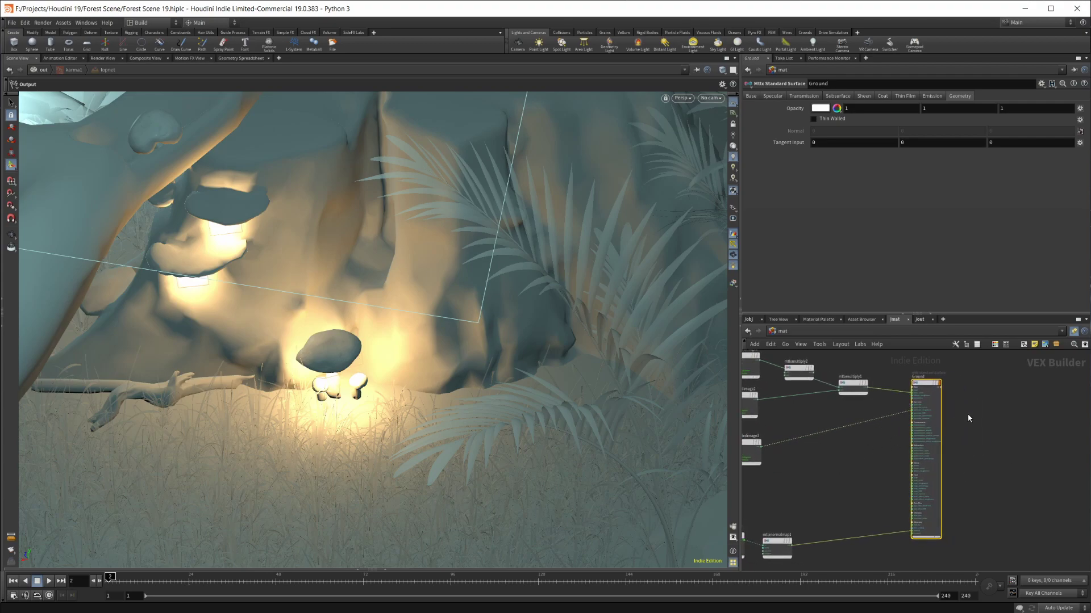
middle_drag(964, 424, 942, 414)
Add an Mtlx Displacement node (mtlxdisplacement1) and place it beside the Ground shader.
key(Tab)
text(disp)
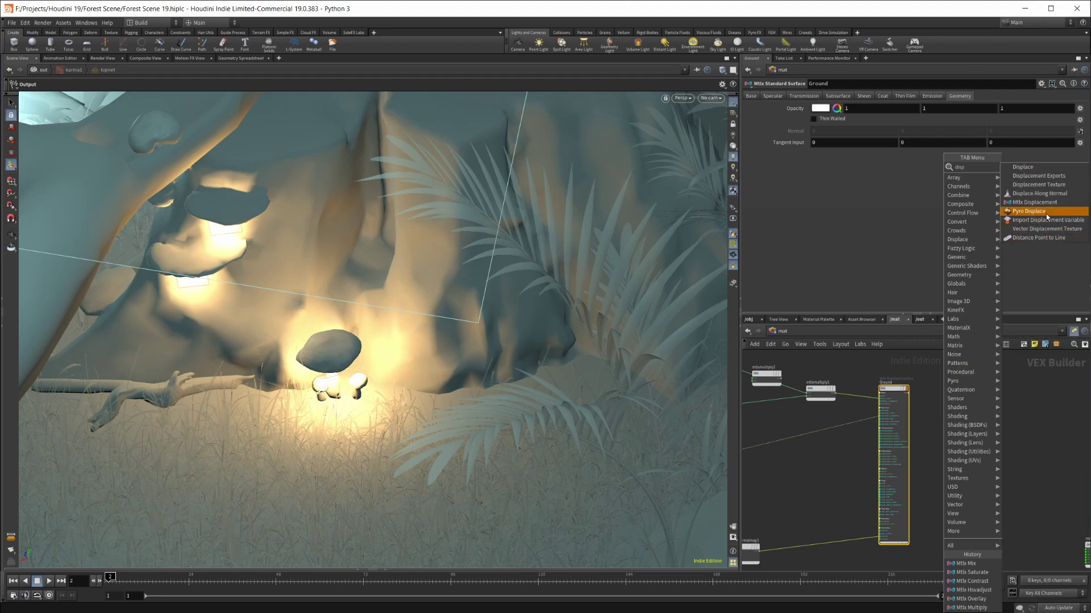
click(1034, 202)
click(998, 404)
scroll(988, 437, up, 5)
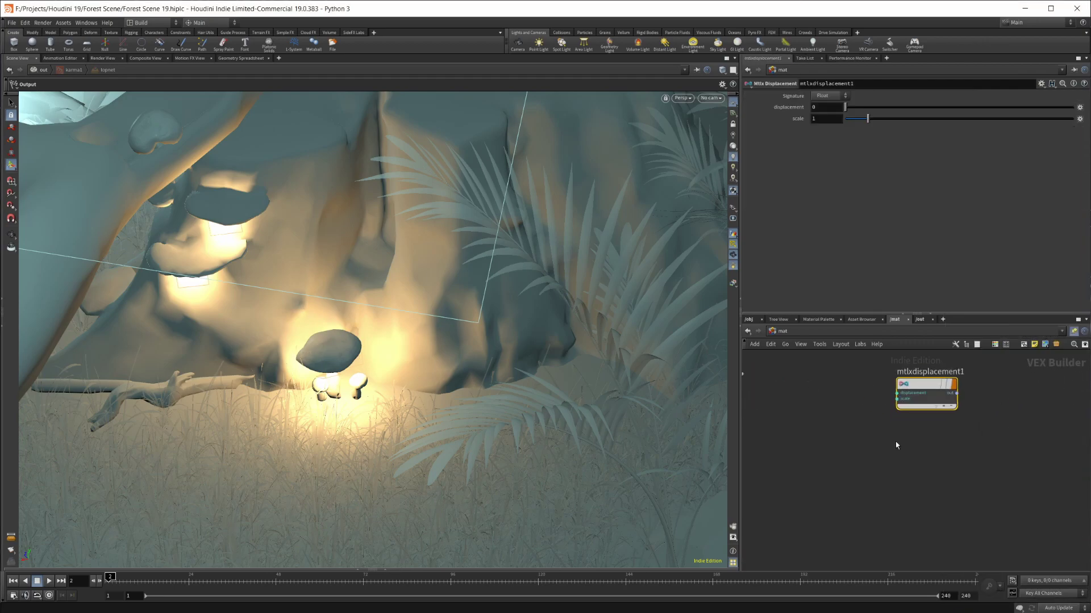
drag(992, 422, 933, 442)
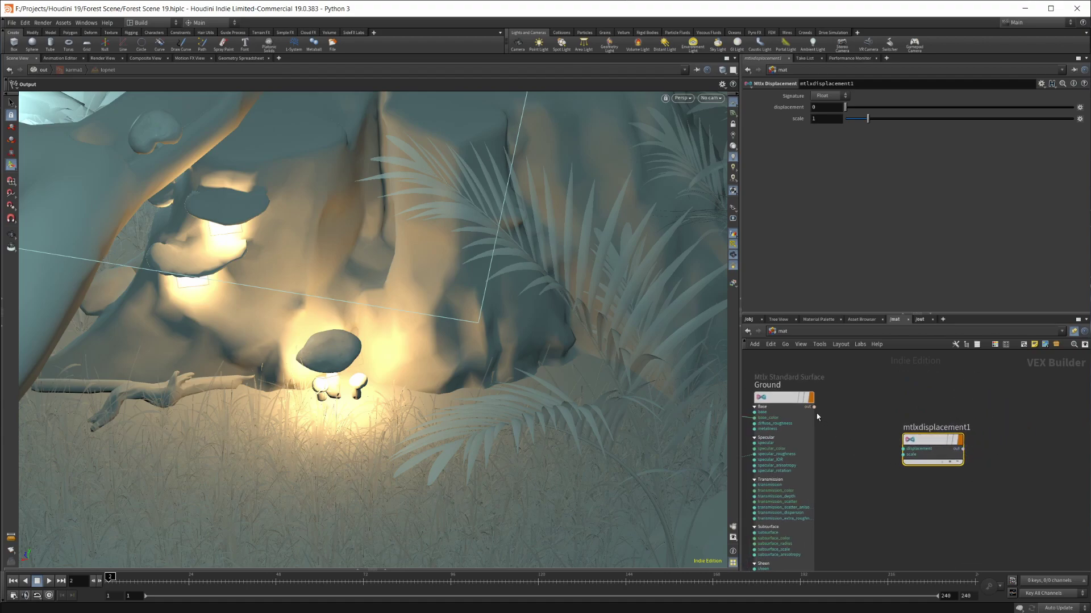
Try adding an Mtlx Surface node, delete it, and bring up the MaterialX Material choices.
click(797, 406)
scroll(915, 468, down, 3)
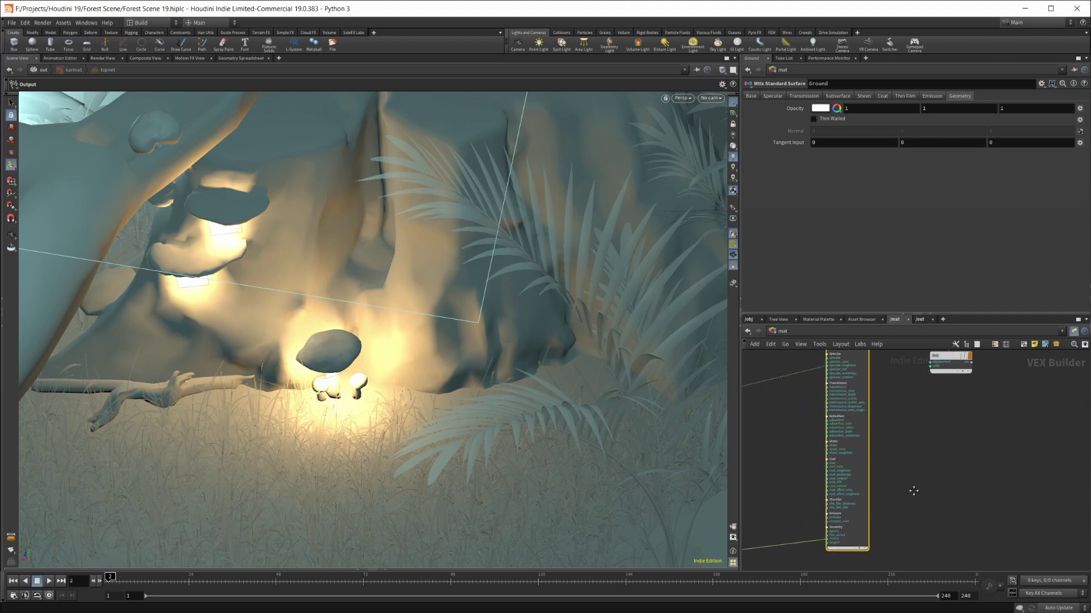
middle_drag(913, 490, 909, 477)
mouse_move(892, 414)
middle_down()
mouse_move(889, 497)
mouse_move(907, 390)
mouse_move(889, 403)
middle_up()
key(Tab)
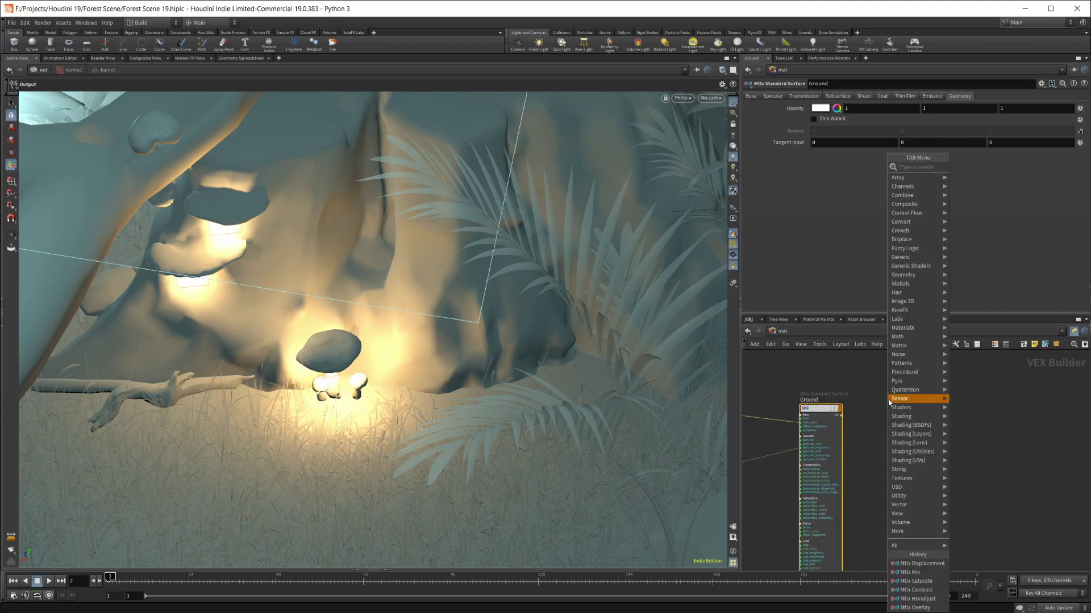
mouse_move(889, 404)
text(mtl s)
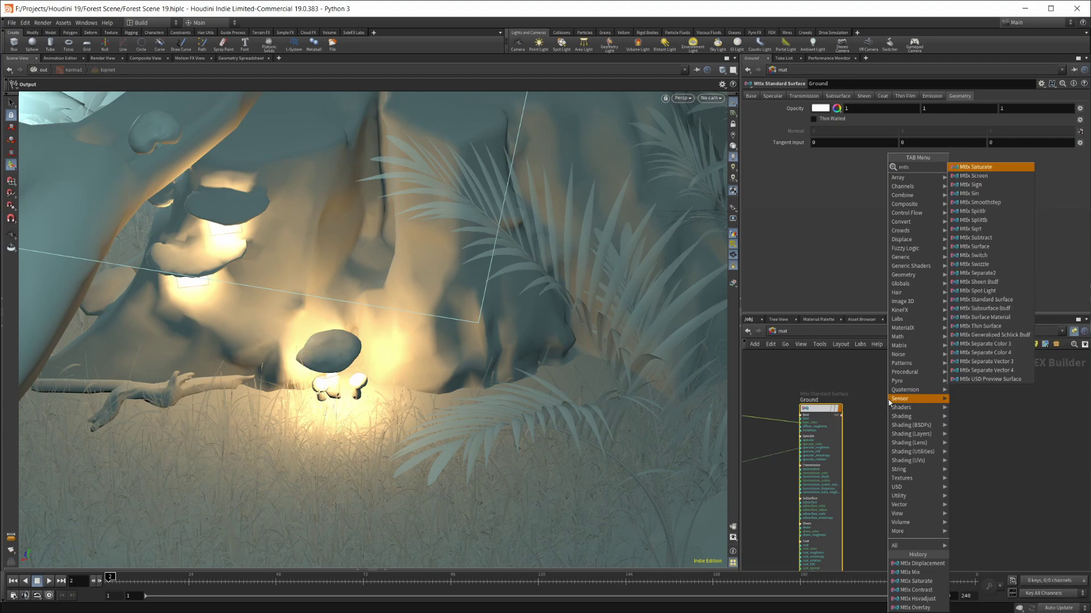
text(u)
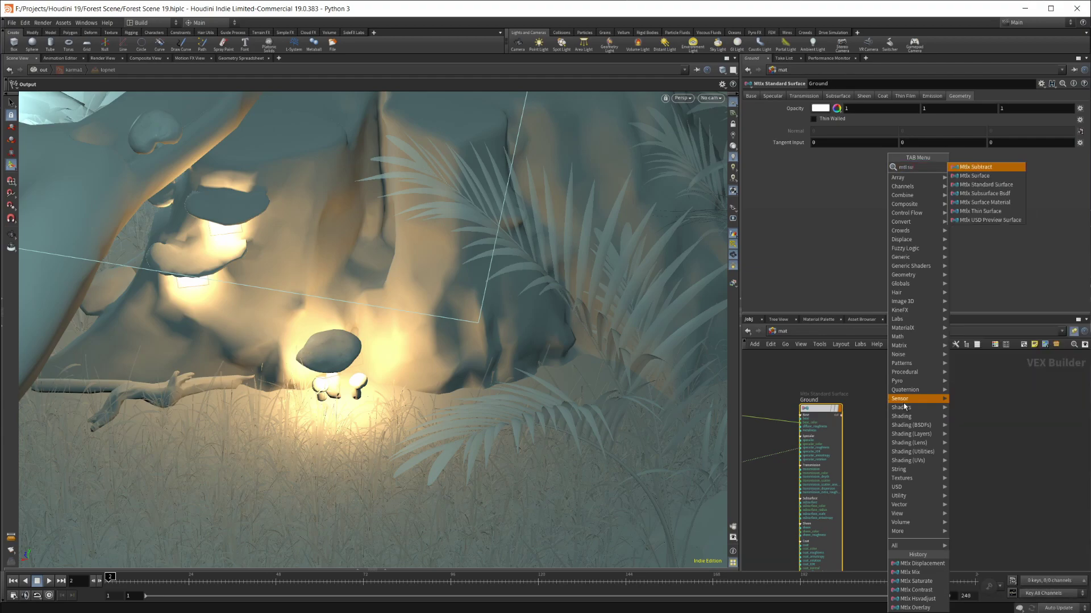
click(991, 176)
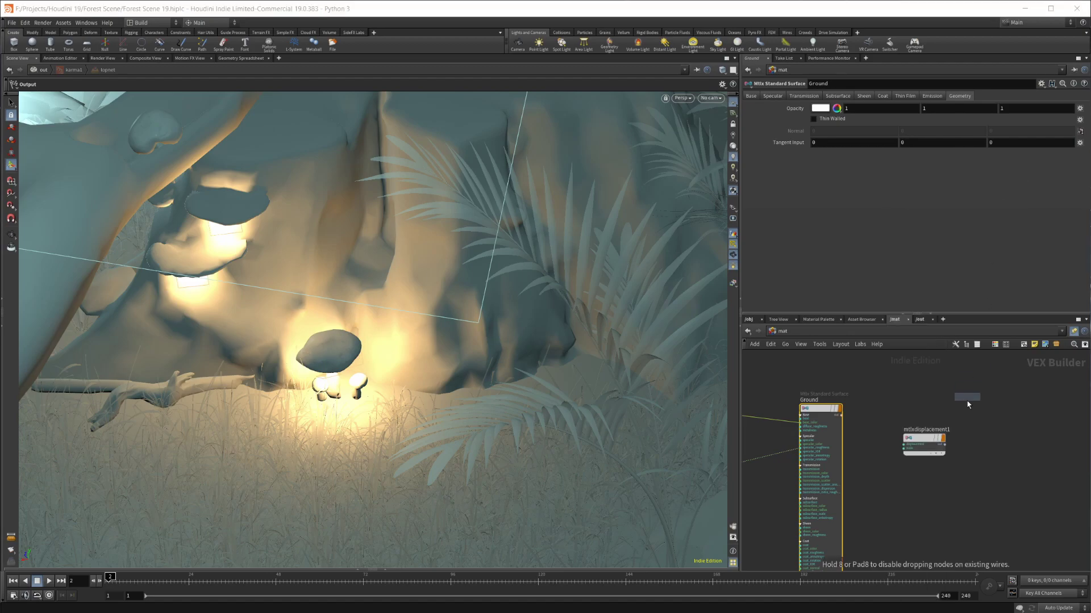
click(968, 405)
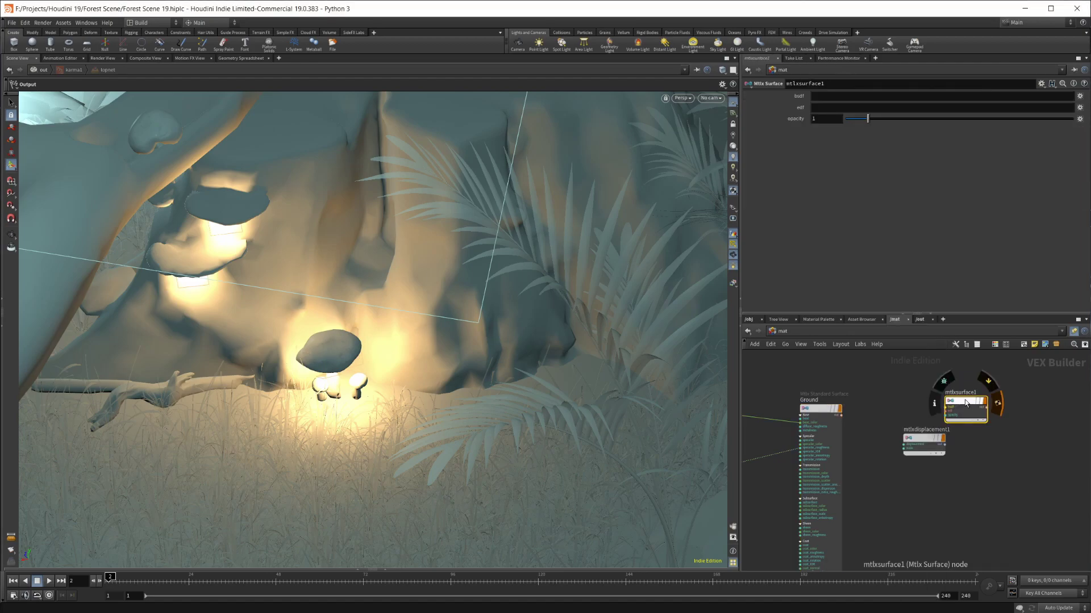
key(Delete)
key(Tab)
mouse_move(1001, 327)
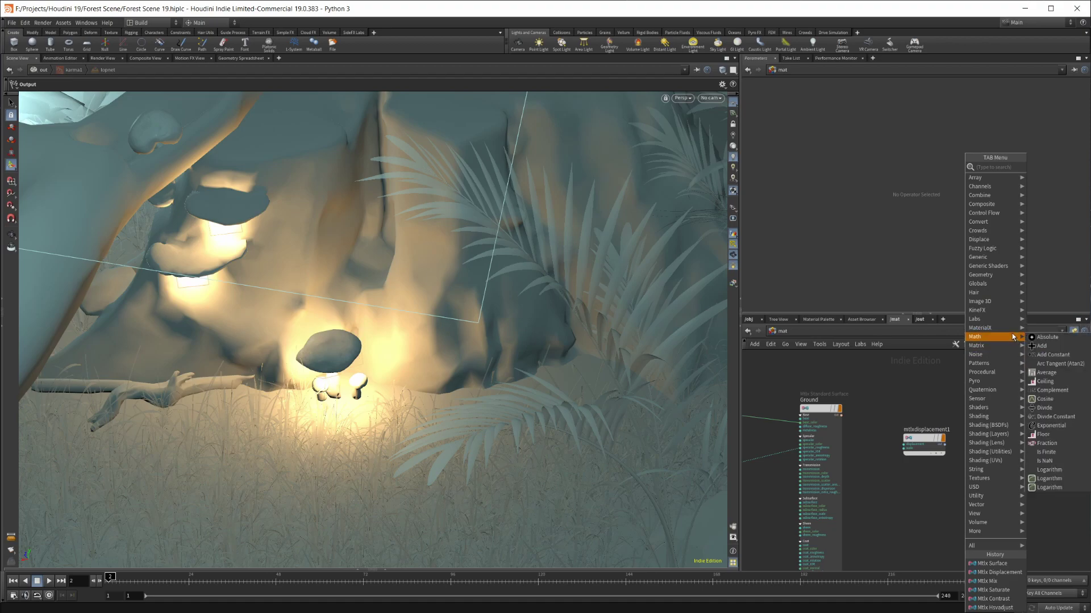
Add an Mtlx Surface Material node (mtlxsurfacematerial1) to the /mat network.
mouse_move(1049, 409)
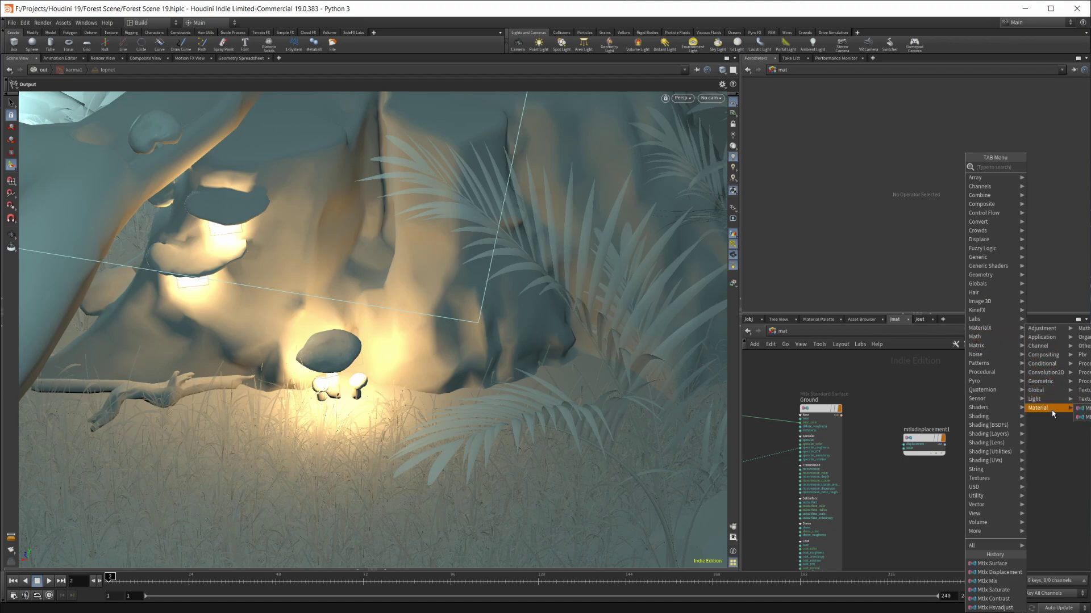
click(1086, 411)
click(964, 393)
Wire the Ground shader's output into mtlxsurfacematerial1's surface shader input.
scroll(987, 451, up, 1)
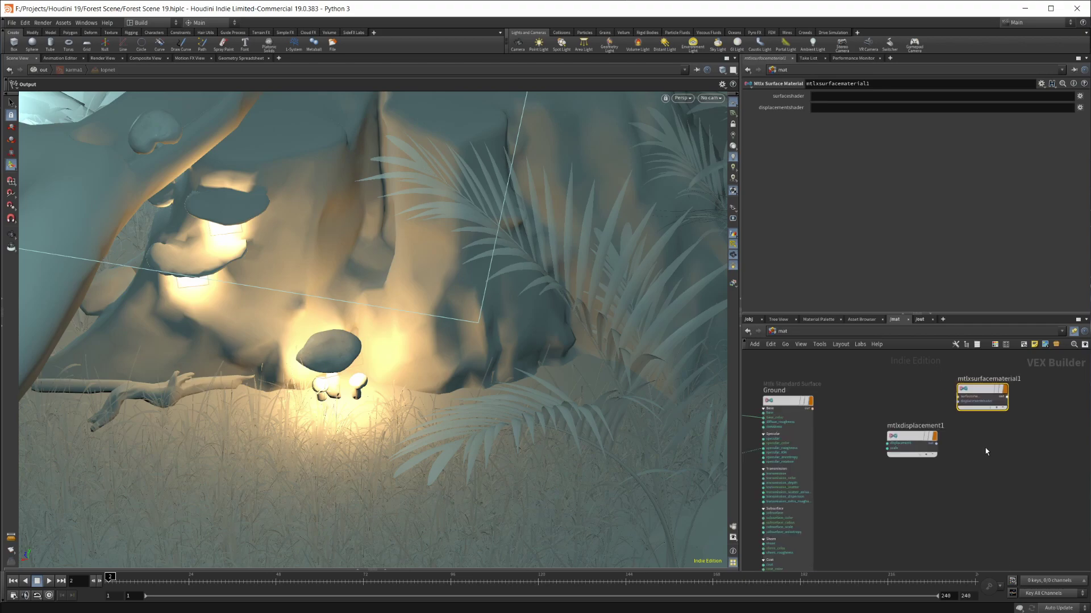
scroll(987, 452, up, 3)
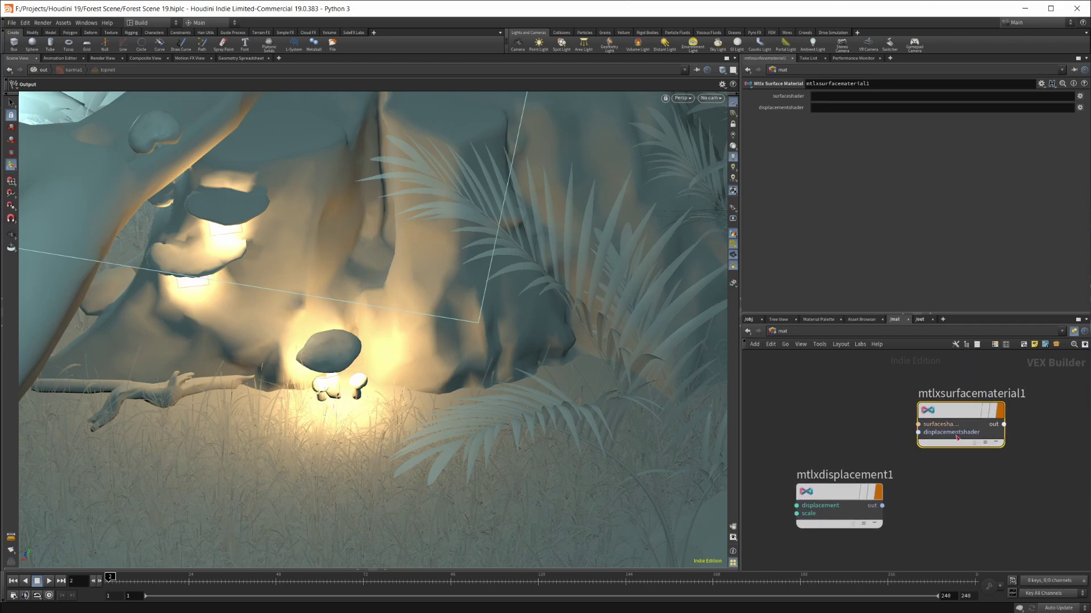
middle_drag(930, 500, 1044, 470)
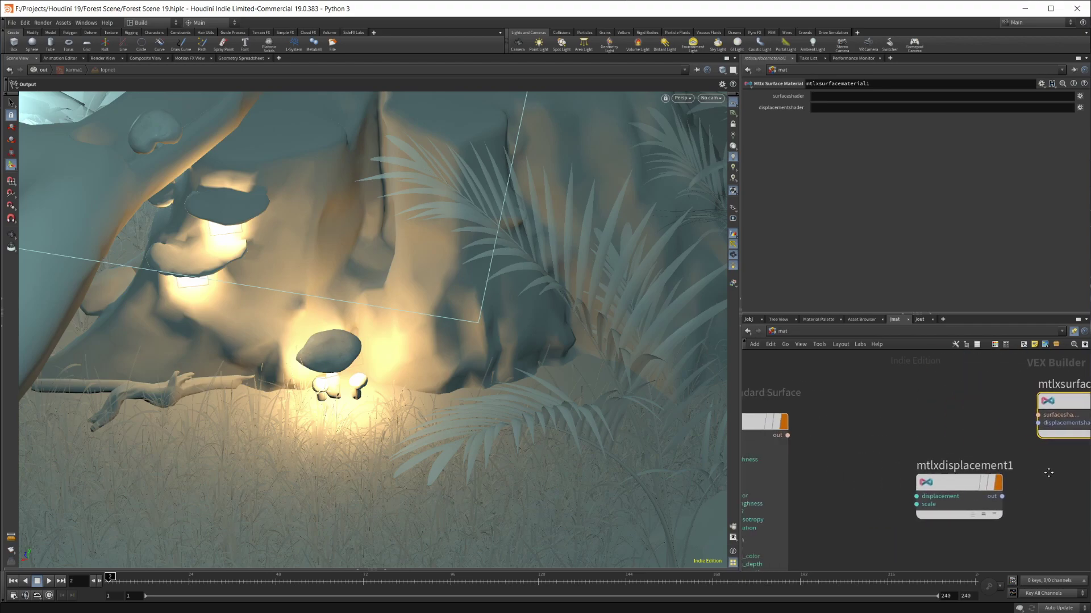
middle_drag(979, 515, 1003, 504)
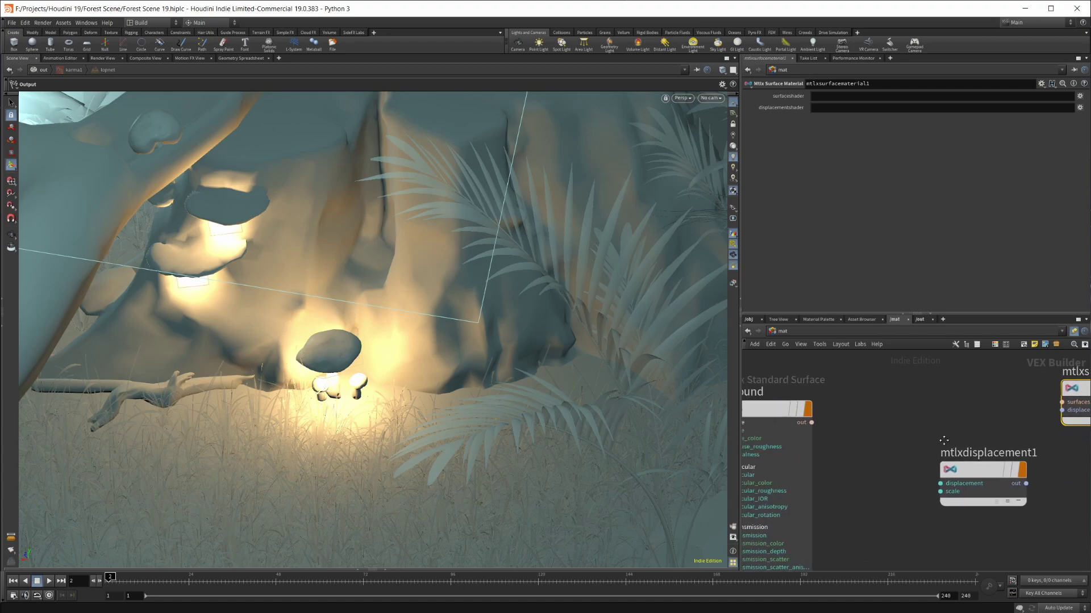
click(812, 423)
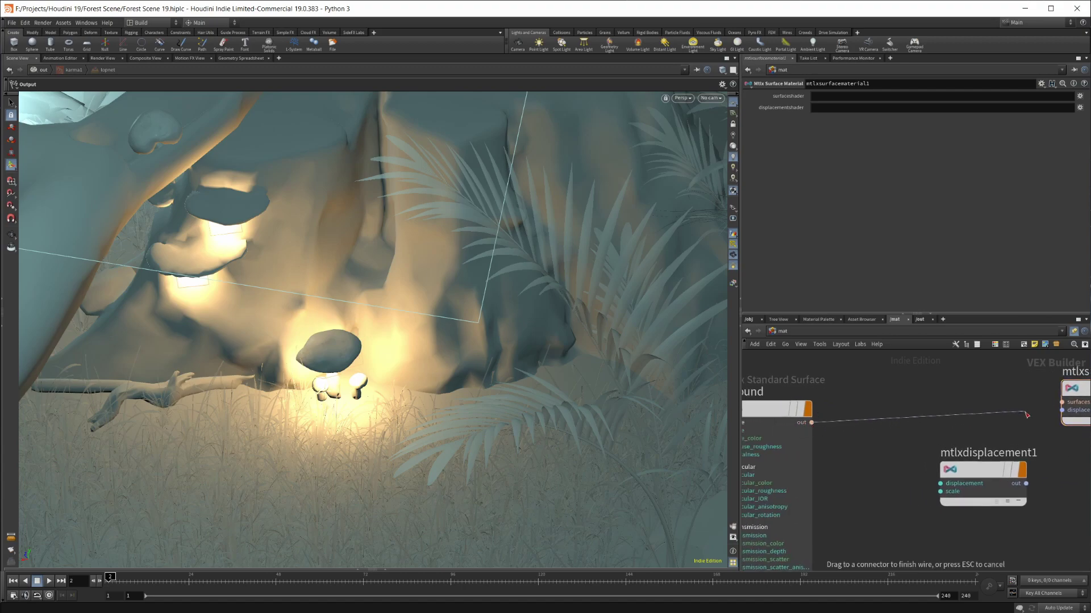
click(1056, 405)
middle_drag(1056, 406, 969, 416)
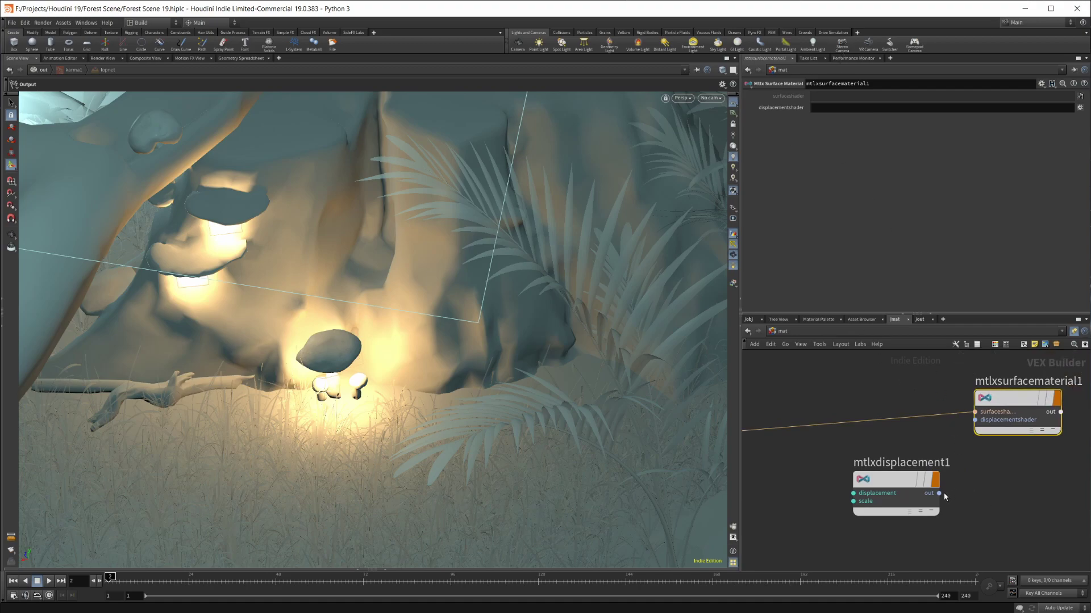
Connect mtlxdisplacement1's output to mtlxsurfacematerial1's displacement shader input.
click(938, 493)
click(974, 419)
middle_drag(861, 434, 936, 442)
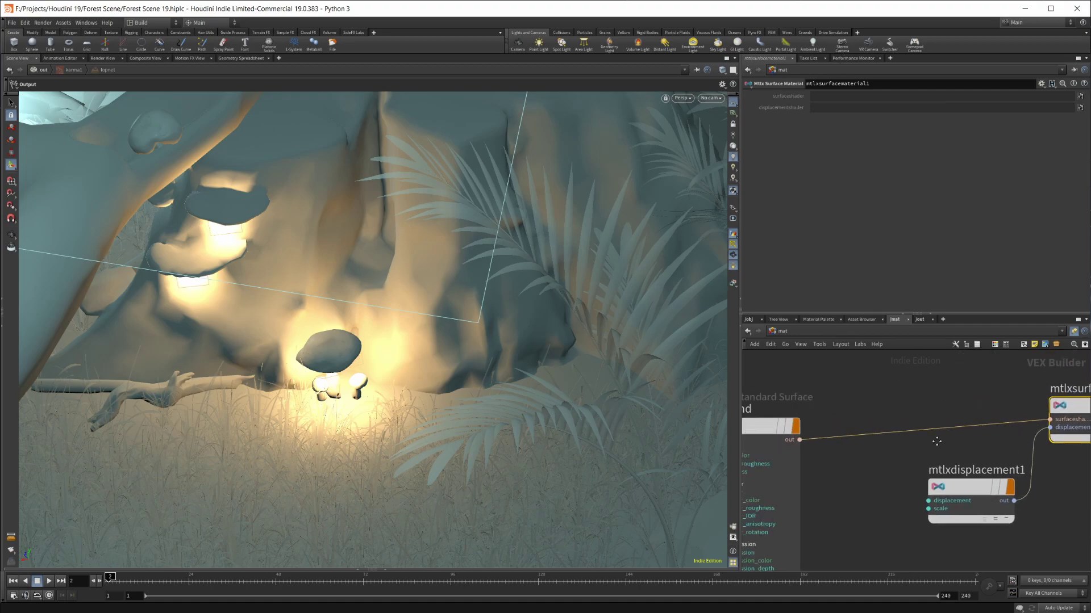
scroll(909, 445, down, 3)
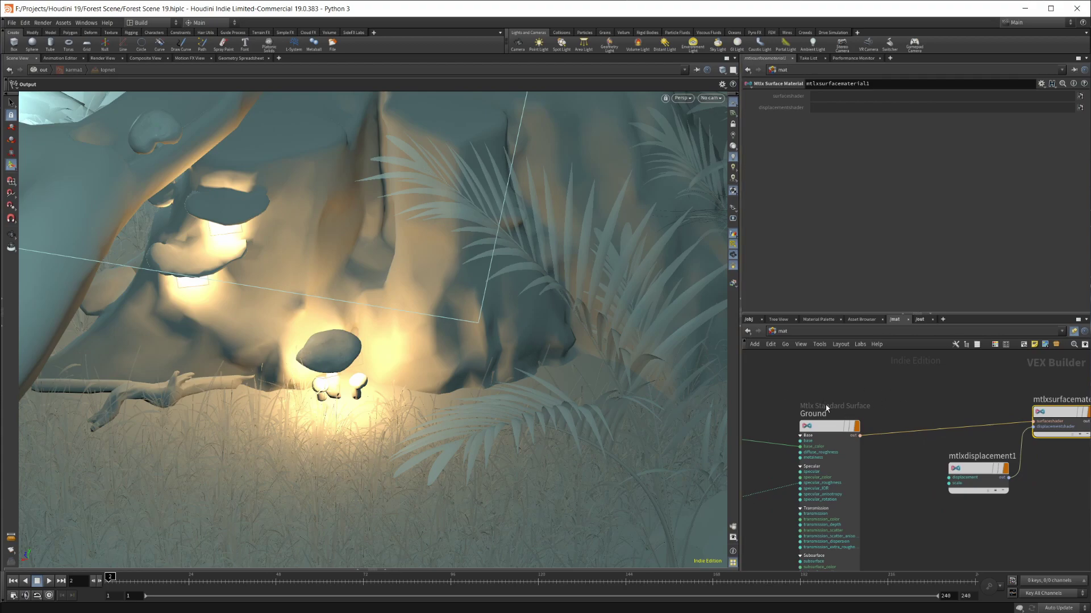
Turn off geo2's display flag in /obj to hide the grass, then return to /out.
click(920, 320)
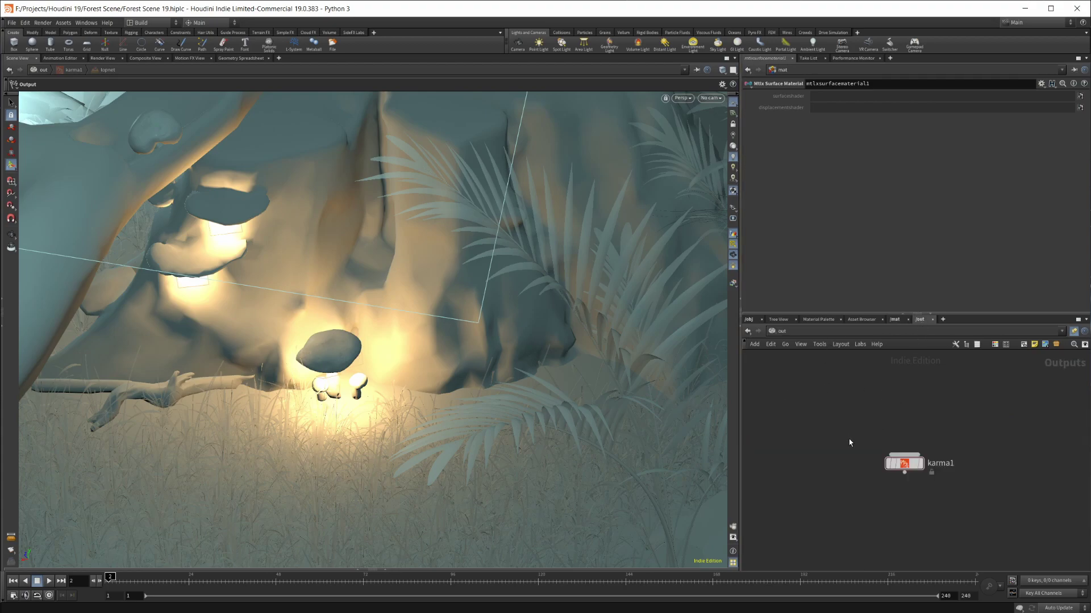
click(756, 319)
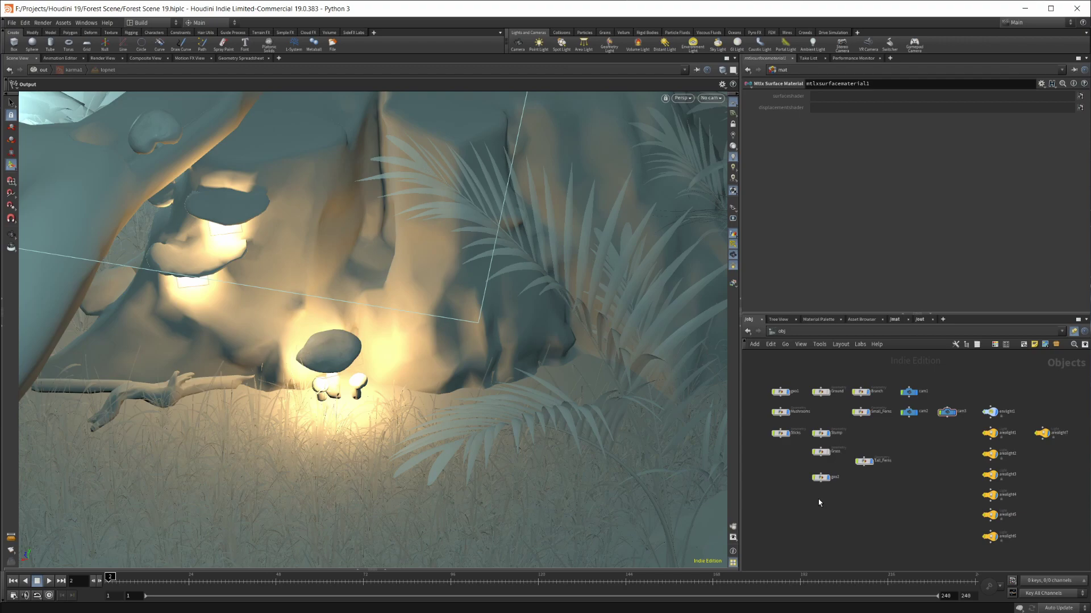
scroll(819, 502, up, 4)
click(838, 456)
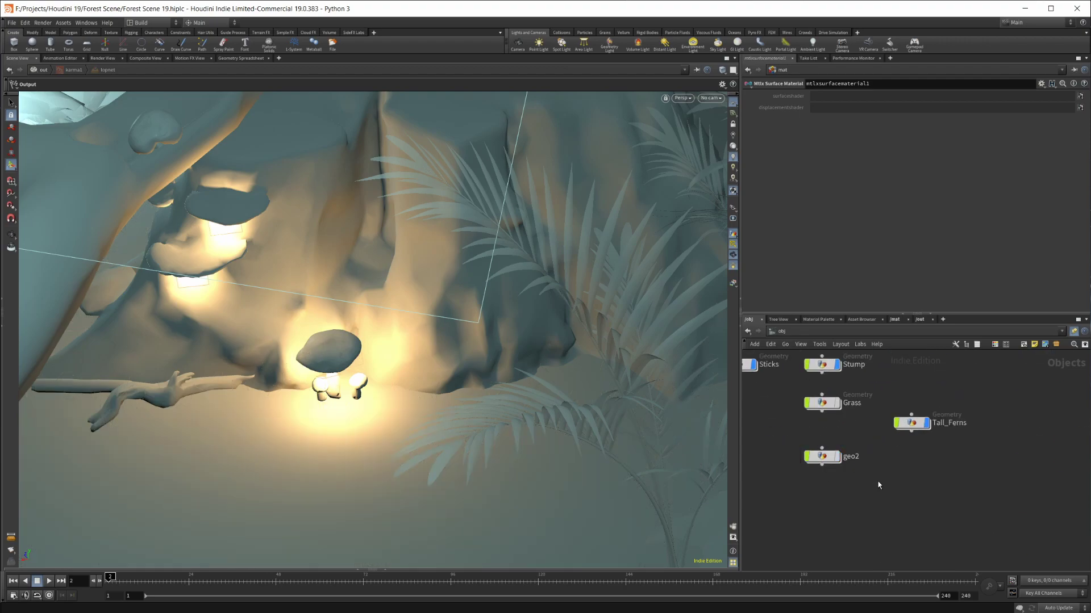
click(921, 320)
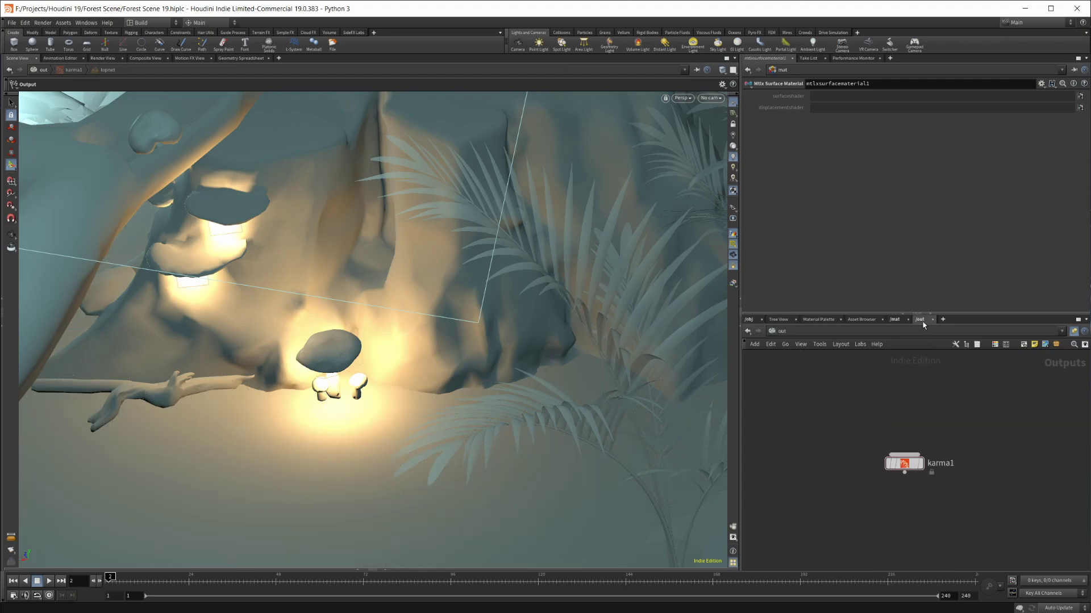
Open a Karma Viewport window for karma1, enlarge it, and set its renderer to Karma.
click(904, 465)
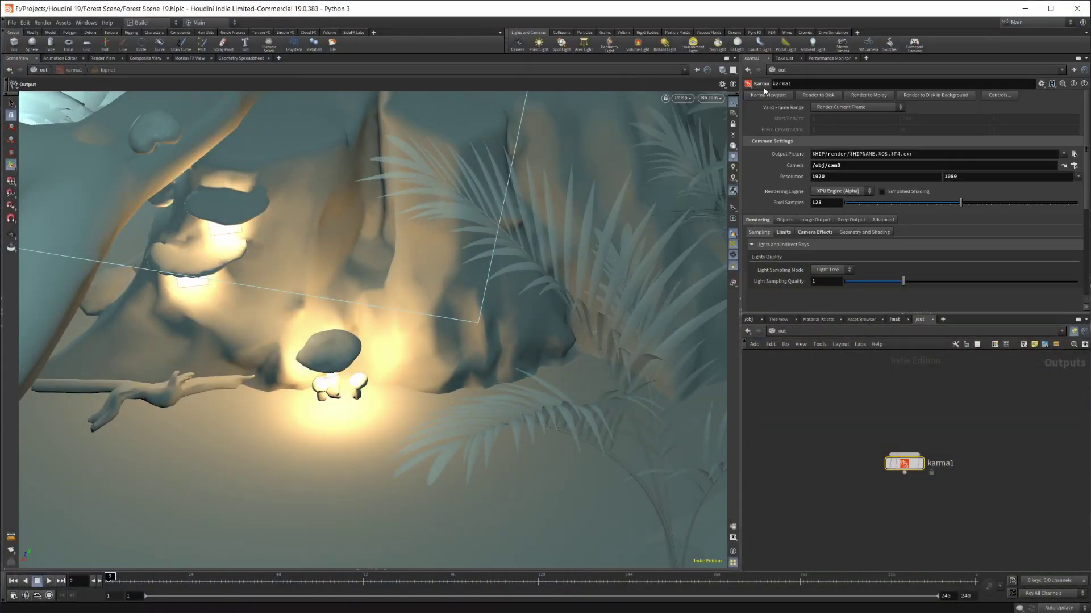
click(768, 96)
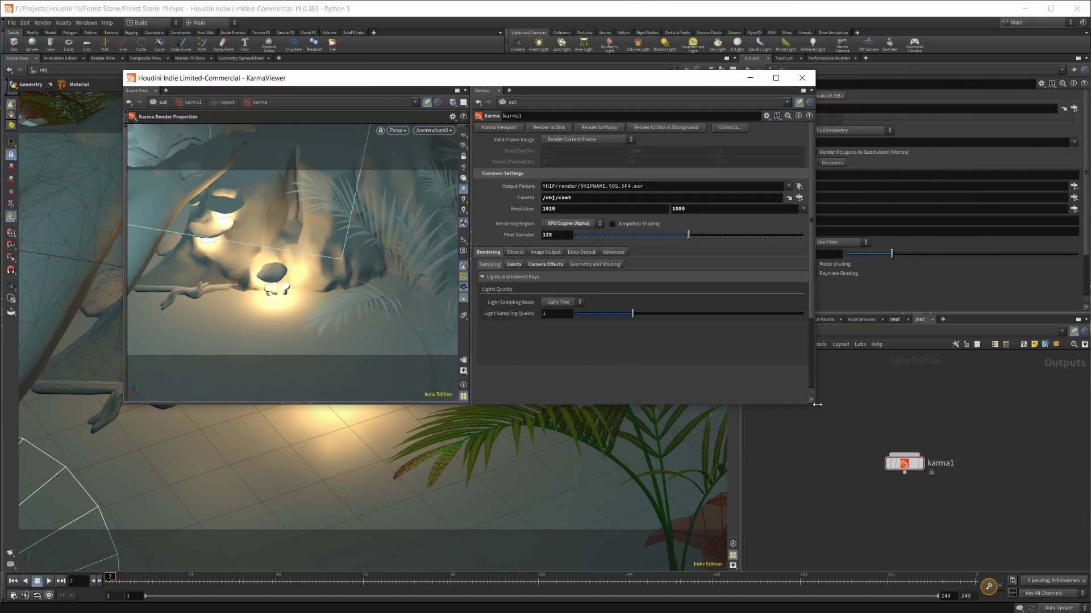
drag(817, 404, 1037, 532)
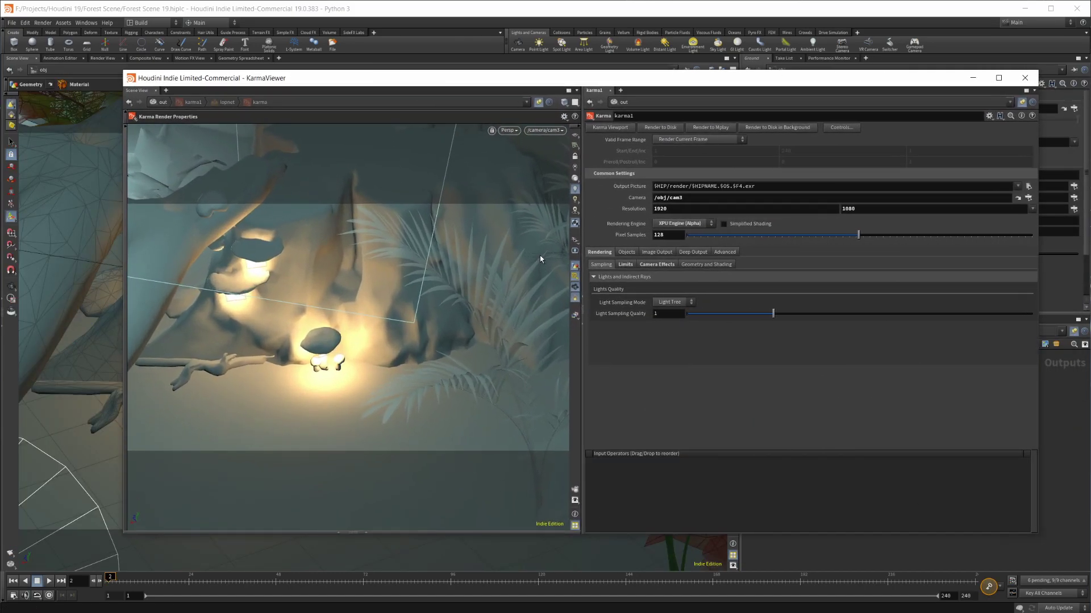
click(514, 131)
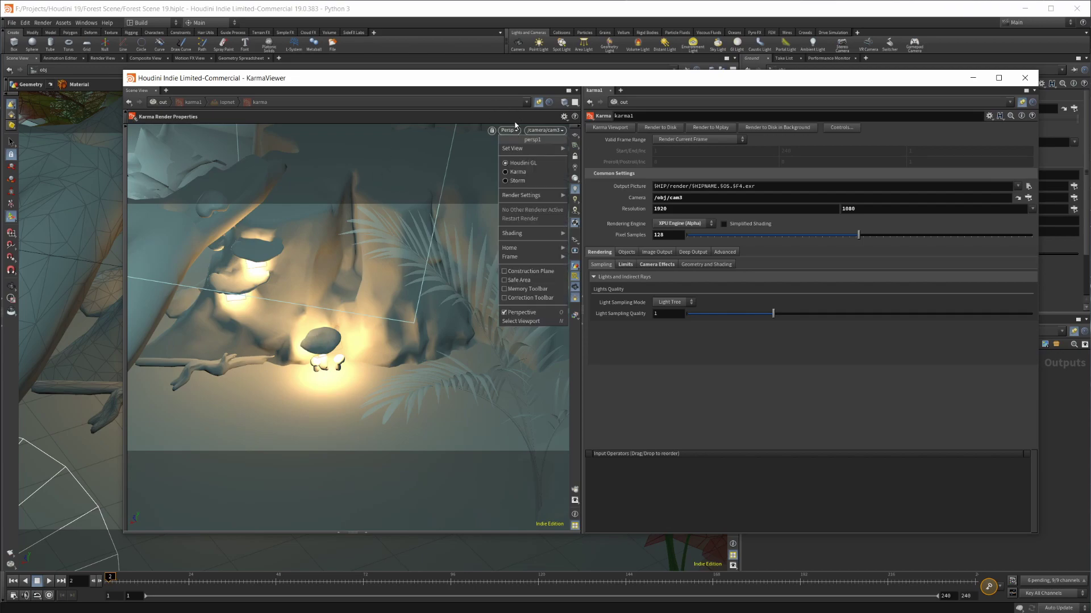
click(518, 173)
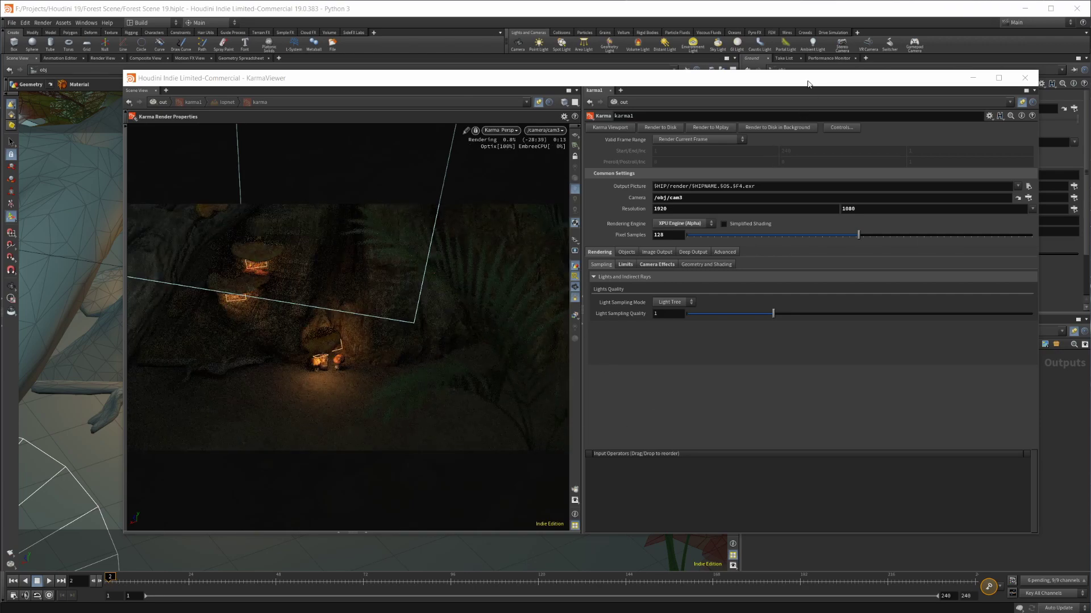
Set geo1's Material SOP to /mat/mtlxsurfacematerial1 and check the KarmaViewer re-render.
drag(808, 84, 758, 98)
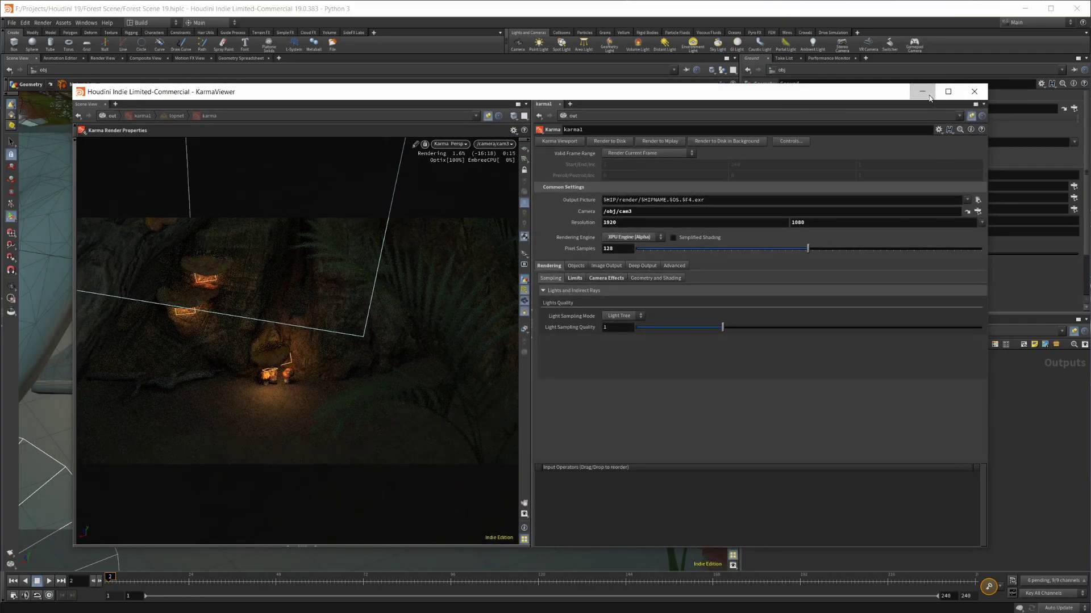
click(929, 95)
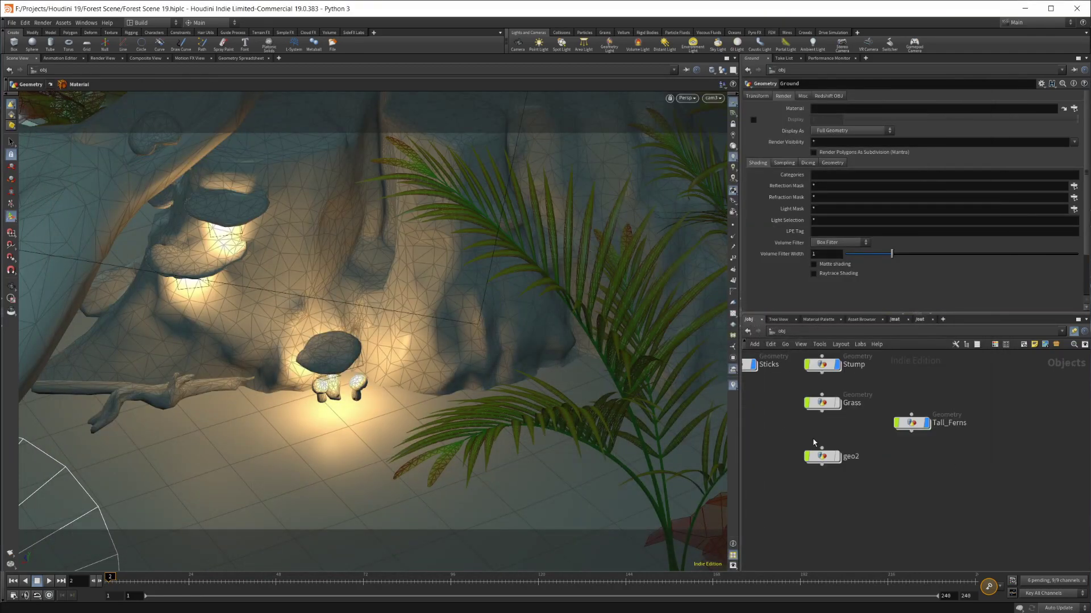
key(f)
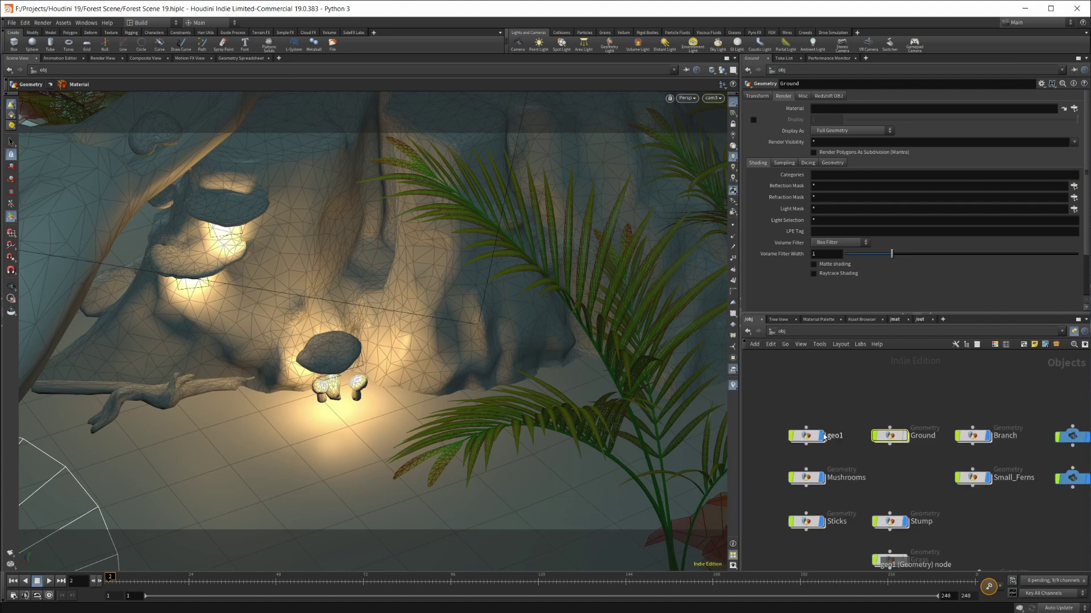
double_click(825, 435)
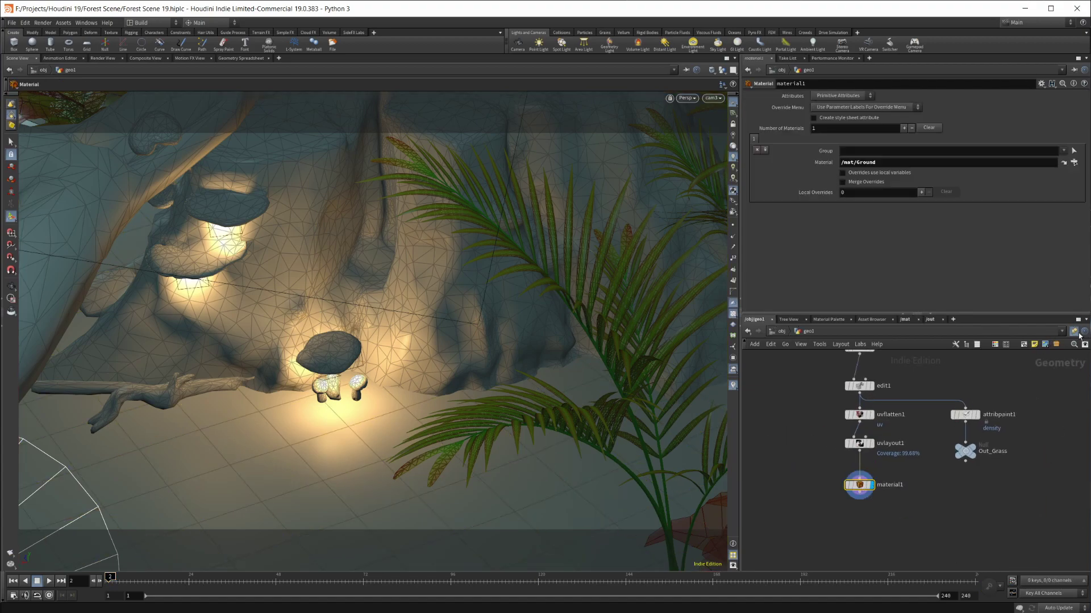
click(1074, 163)
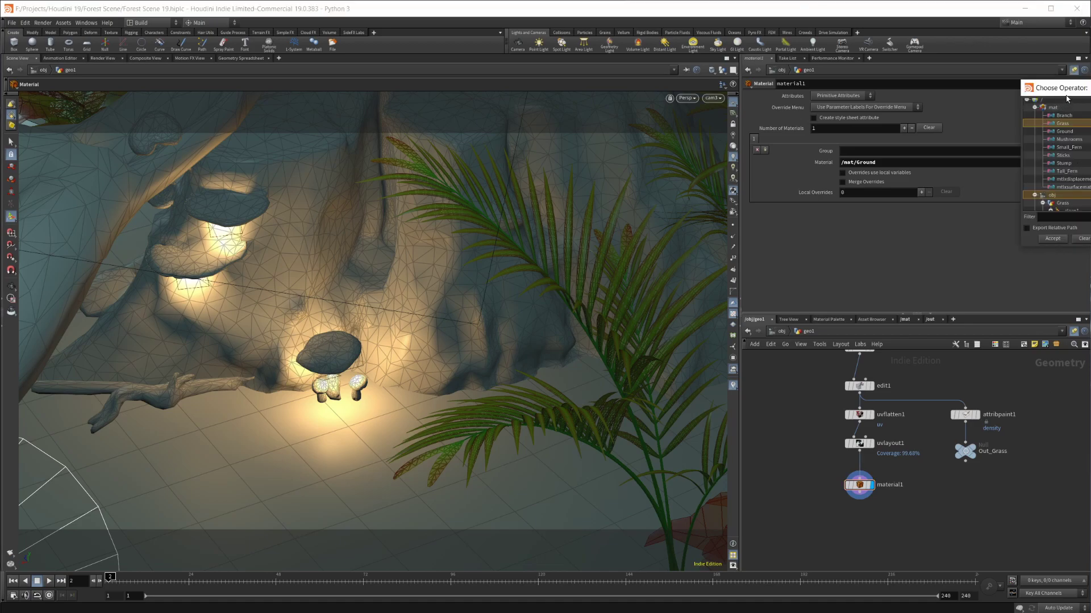
drag(1067, 98, 565, 186)
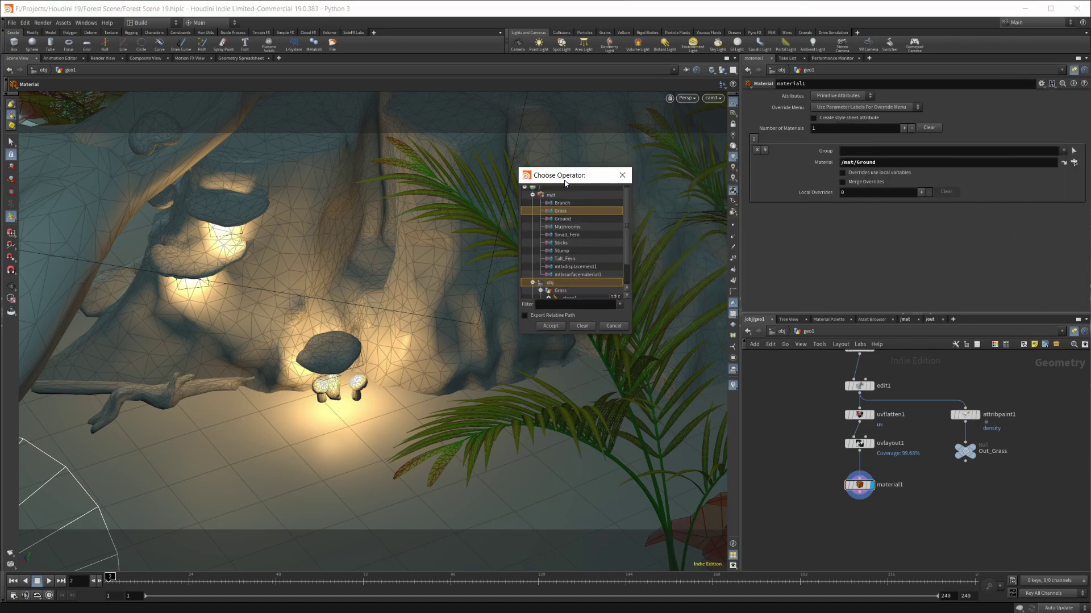
double_click(591, 275)
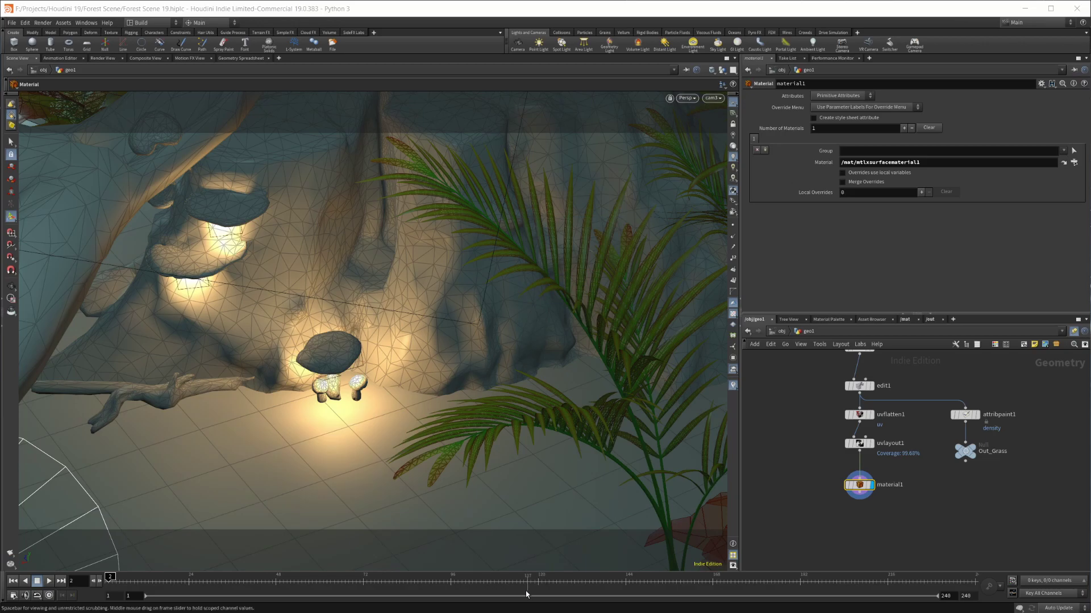
click(466, 588)
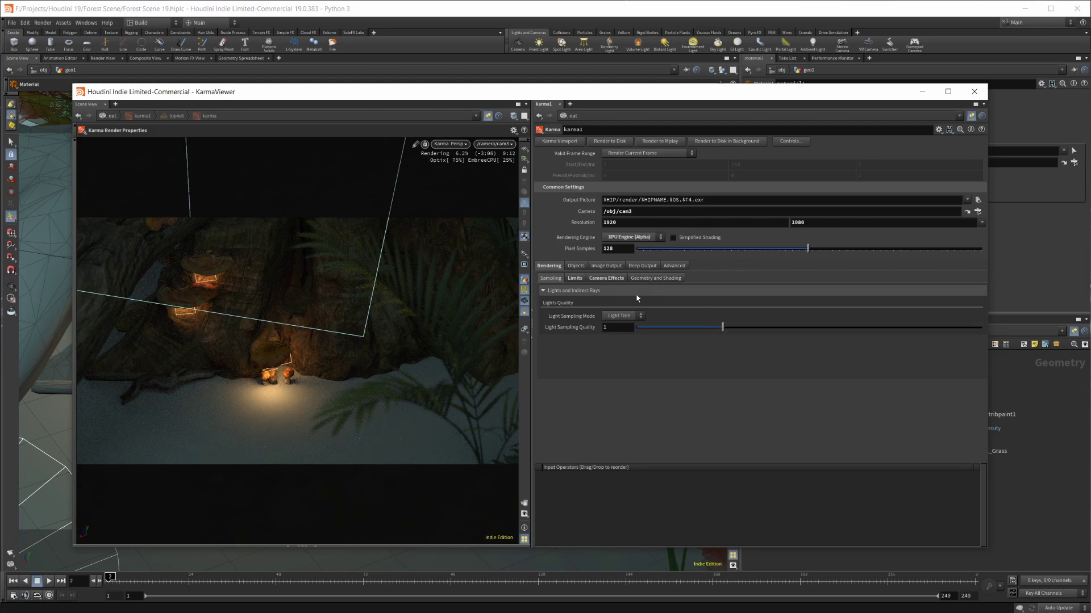
Minimize the KarmaViewer and frame Ground, mtlxdisplacement1 and mtlxsurfacematerial1 in /mat.
click(922, 91)
click(904, 320)
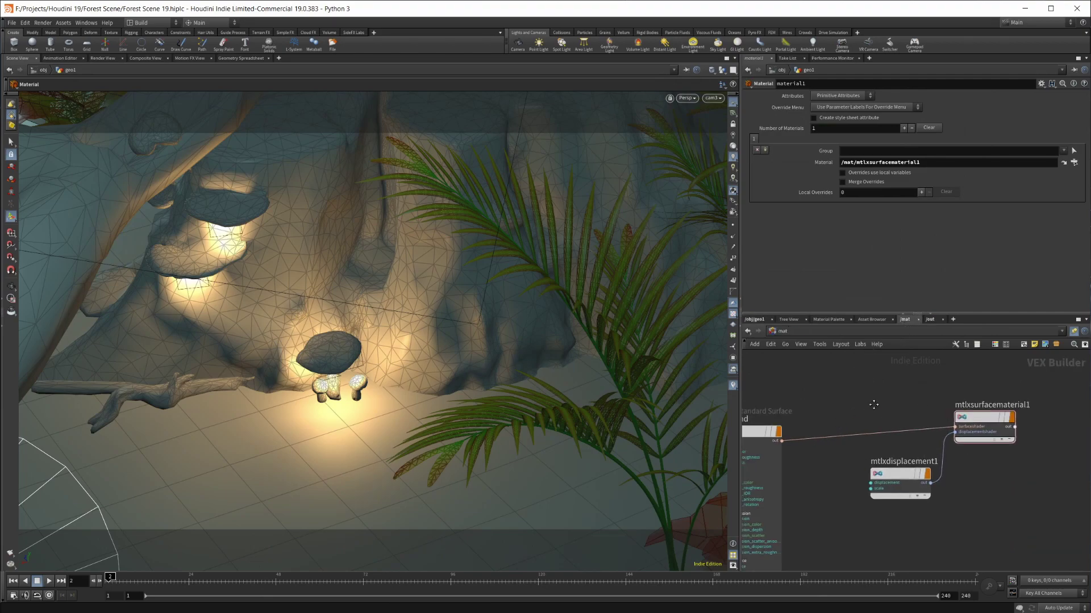
middle_drag(805, 447, 875, 421)
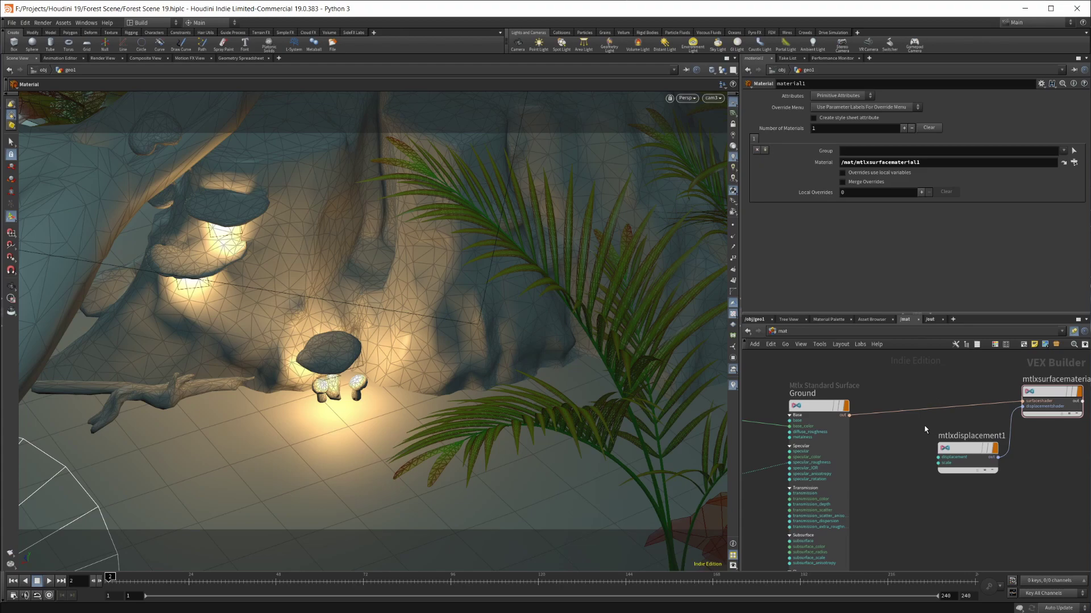
middle_drag(960, 430, 936, 435)
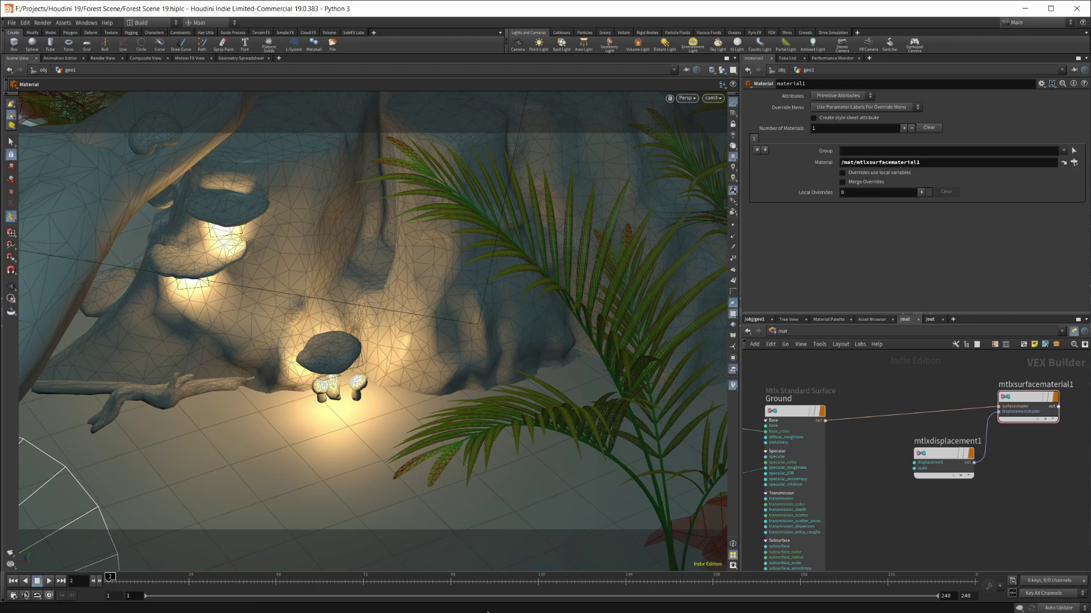
mouse_move(477, 605)
click(463, 588)
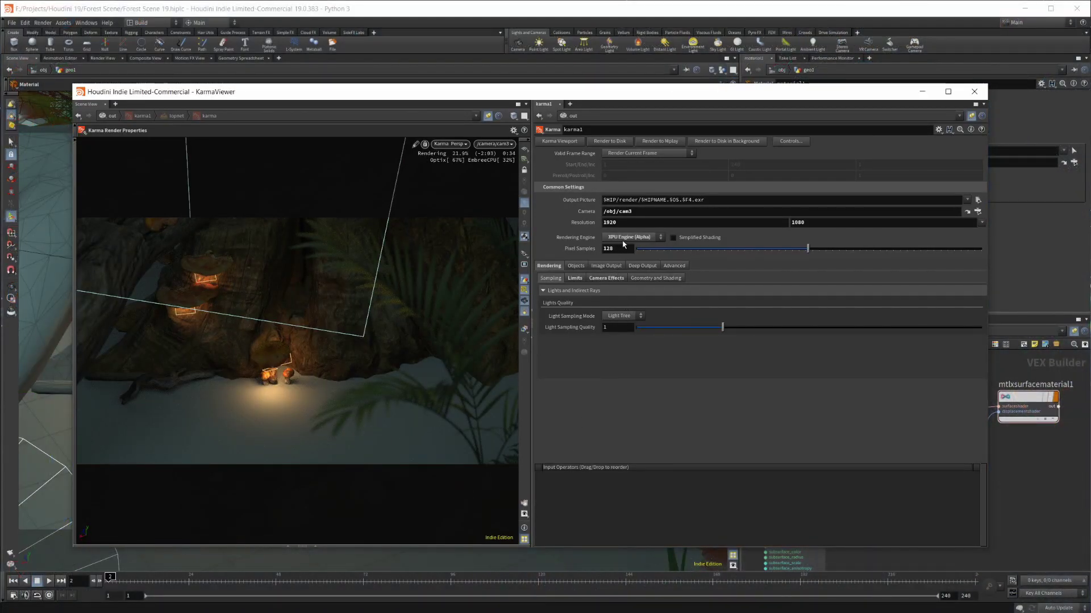
click(623, 239)
click(635, 253)
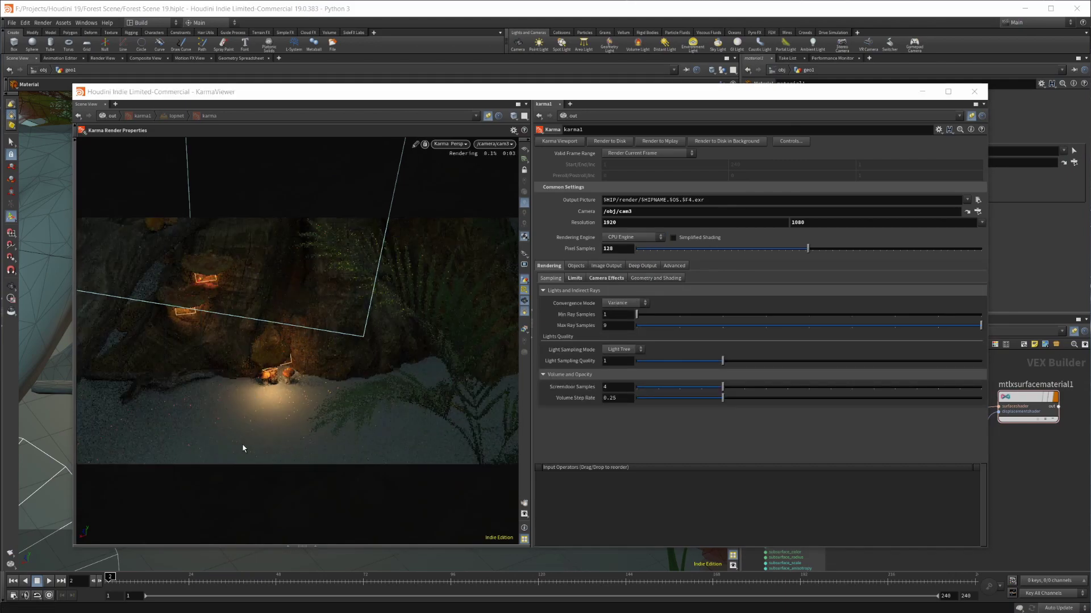
click(645, 238)
click(625, 250)
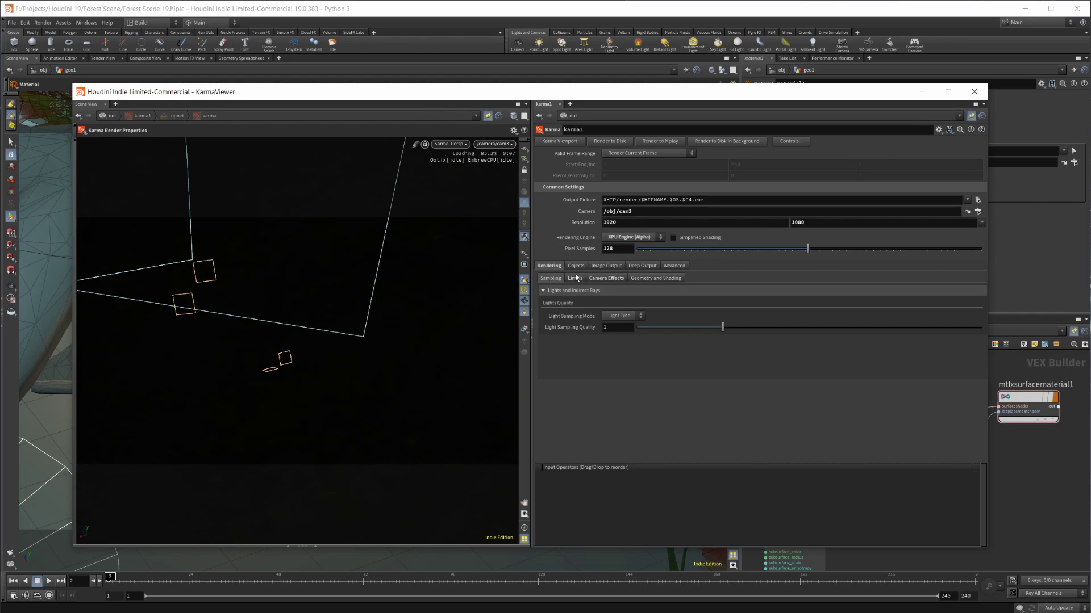
click(574, 278)
click(624, 290)
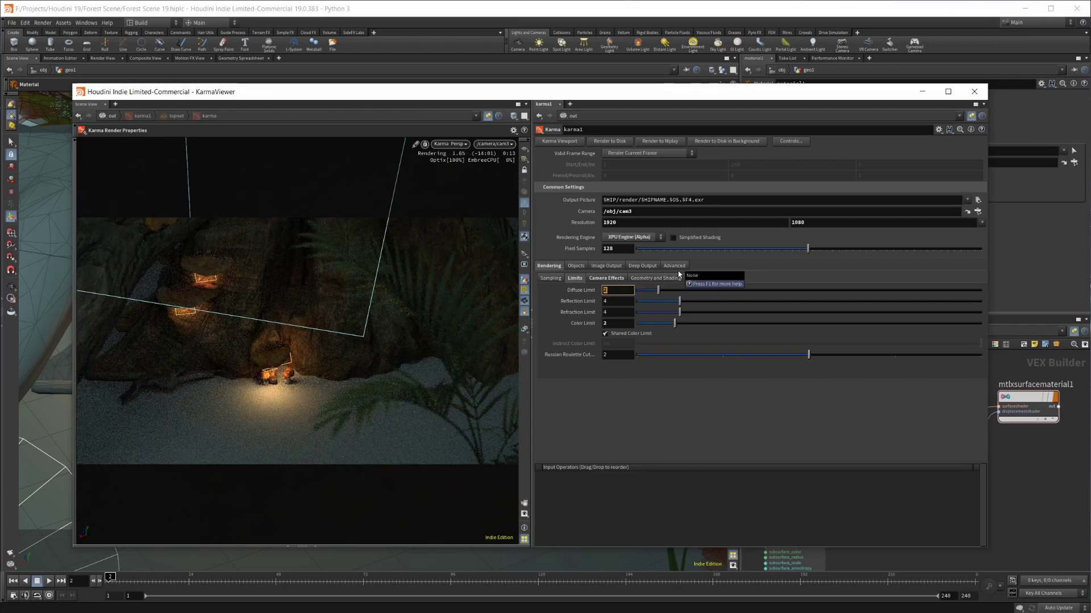
key(Tab)
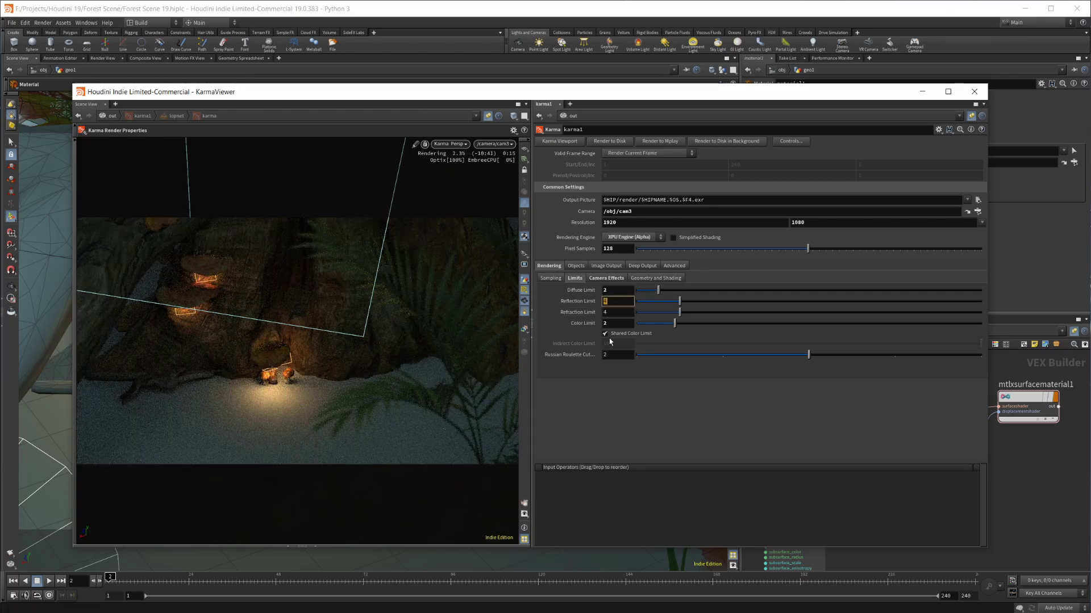
click(608, 324)
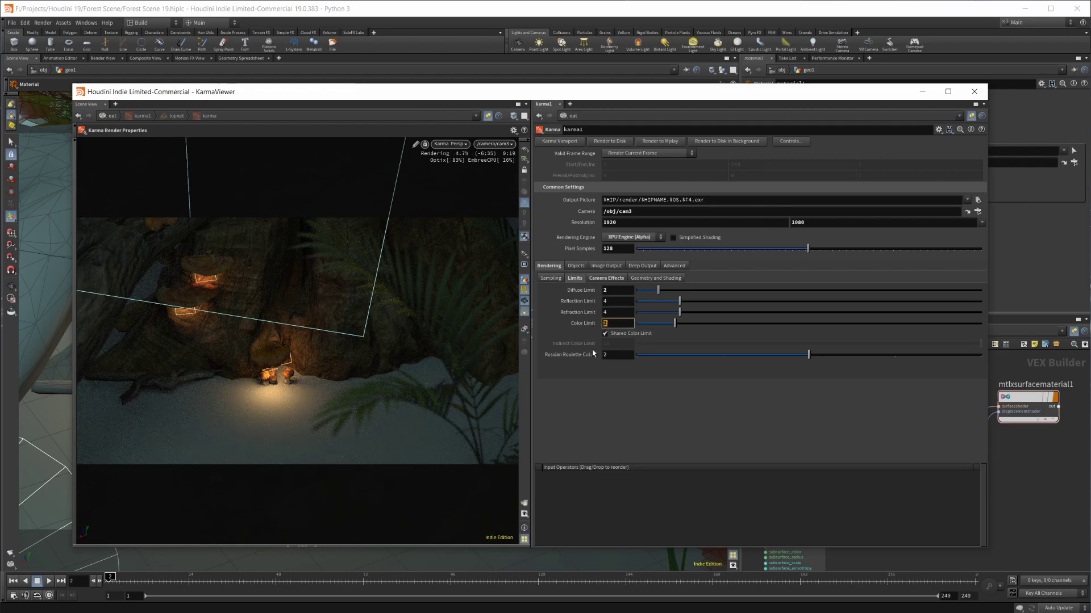
Assign /mat/Ground as geo1's material from the Material field chooser.
click(921, 92)
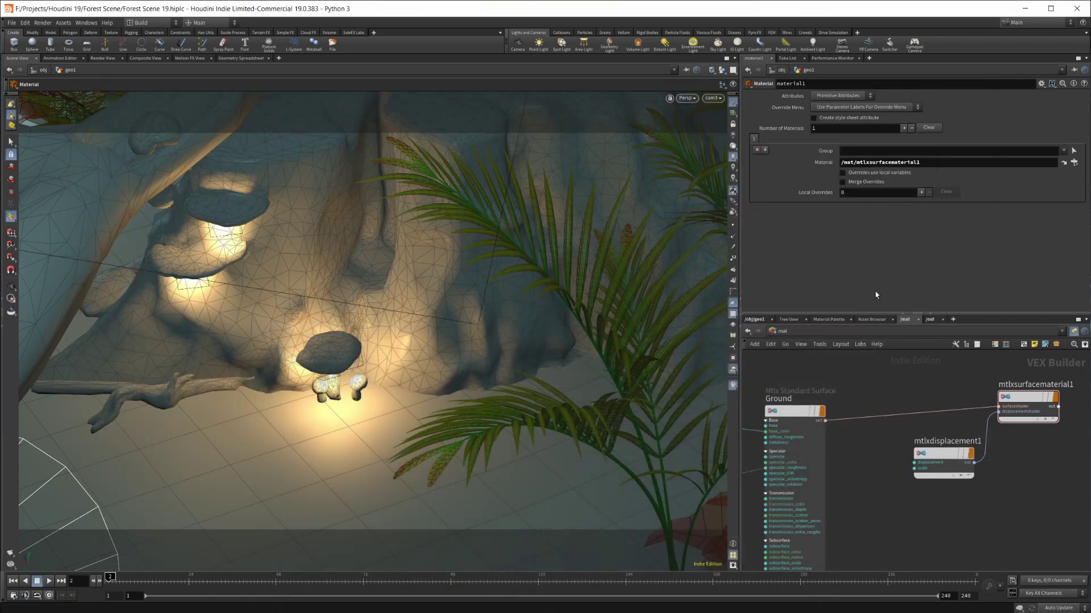
click(754, 319)
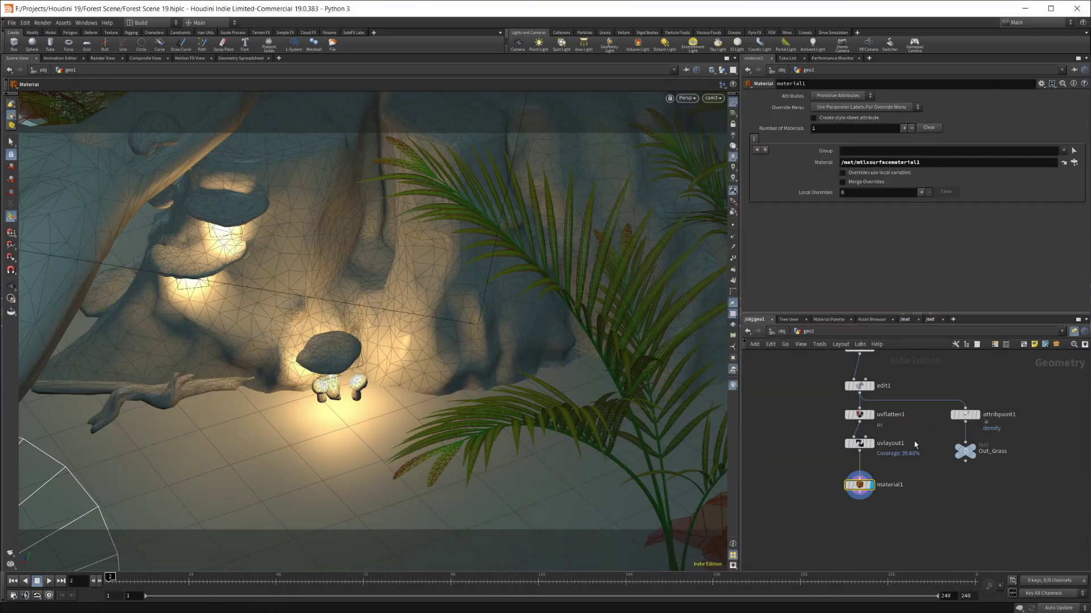
click(1074, 162)
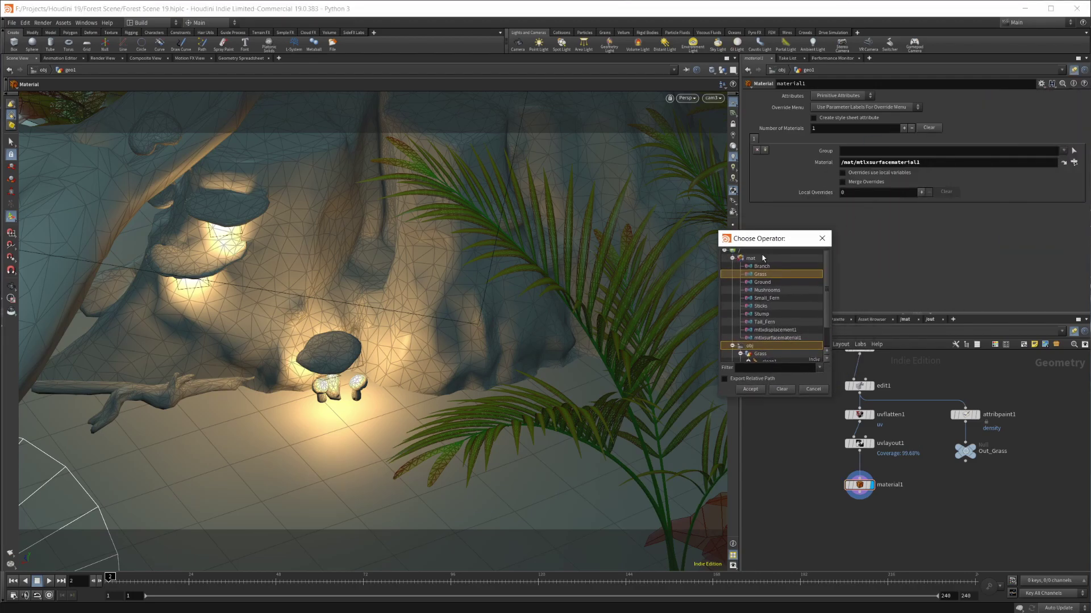
double_click(762, 282)
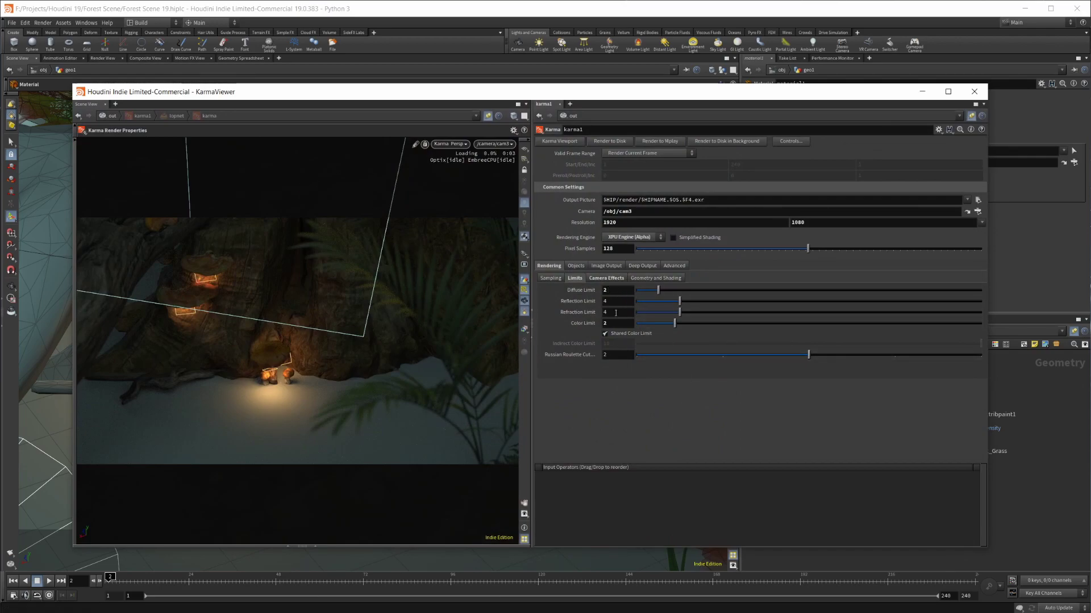
Set Color Limit to 10, then back to 2, and hide KarmaViewer's wireframe guides.
double_click(600, 323)
text(10)
key(Return)
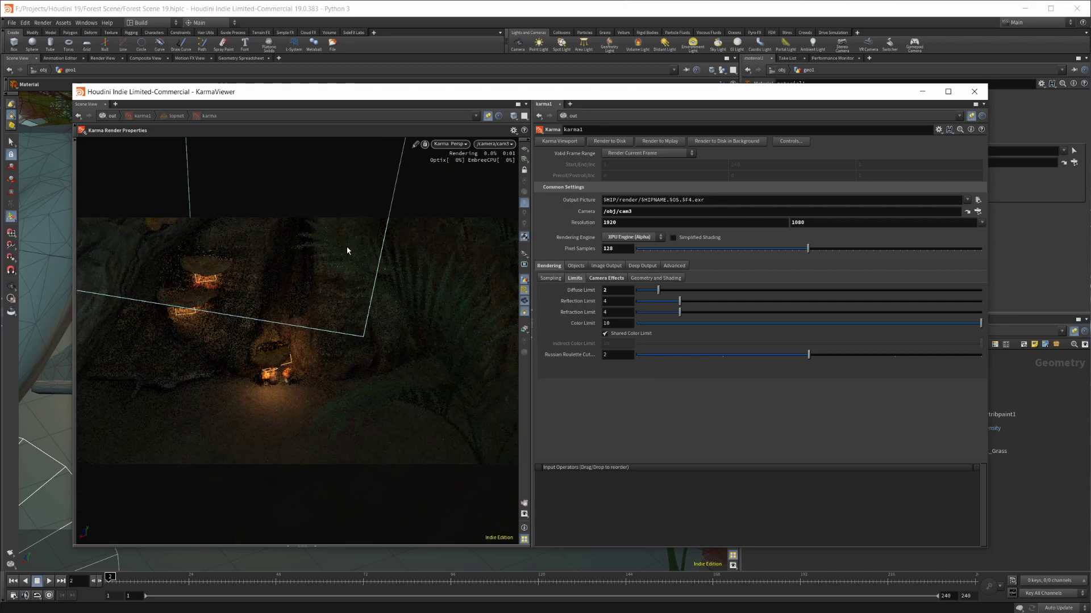
click(614, 324)
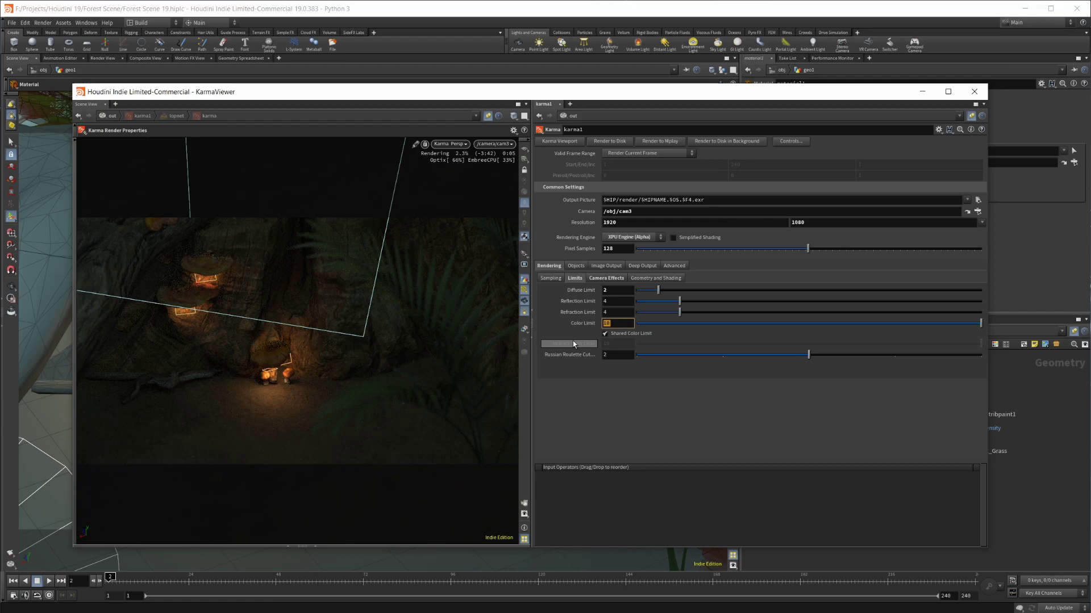
text(2)
key(Return)
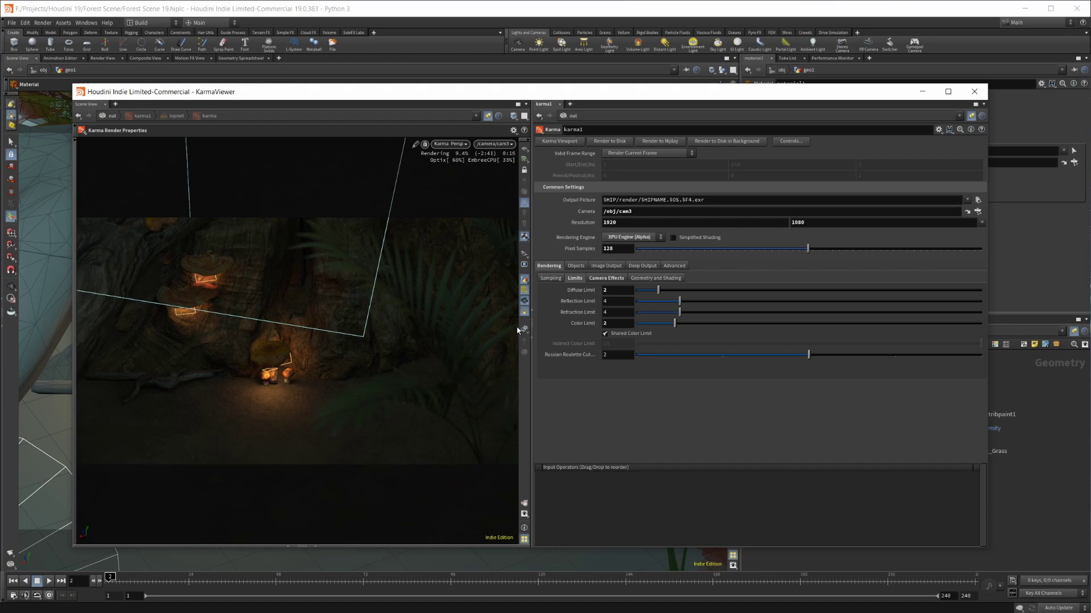
click(524, 295)
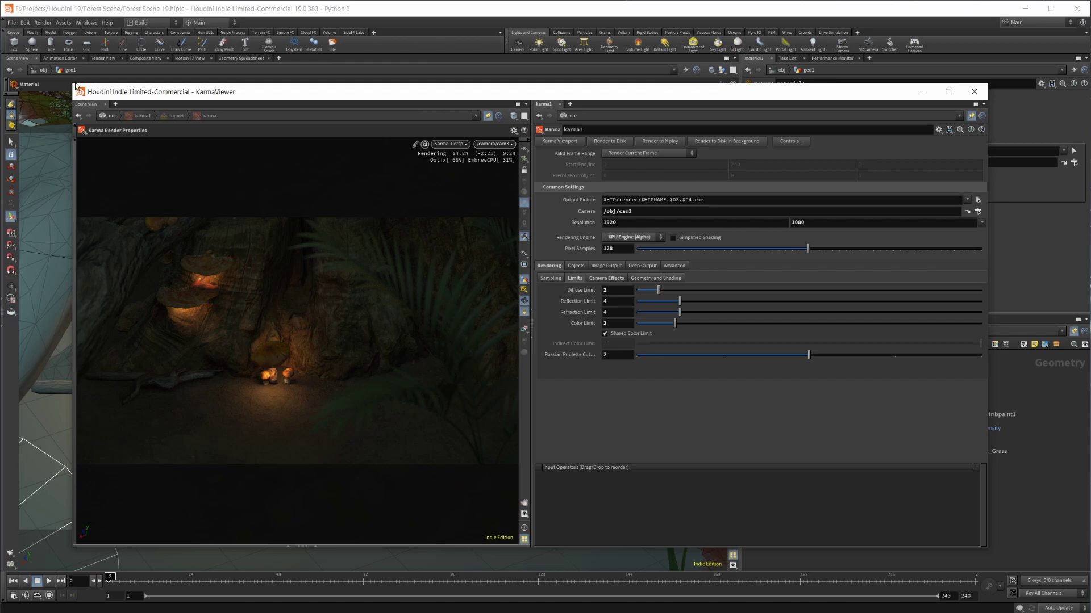
Check KarmaViewer's Camera Effects settings, then minimize it and show /obj's cameras and lights.
drag(76, 85, 23, 37)
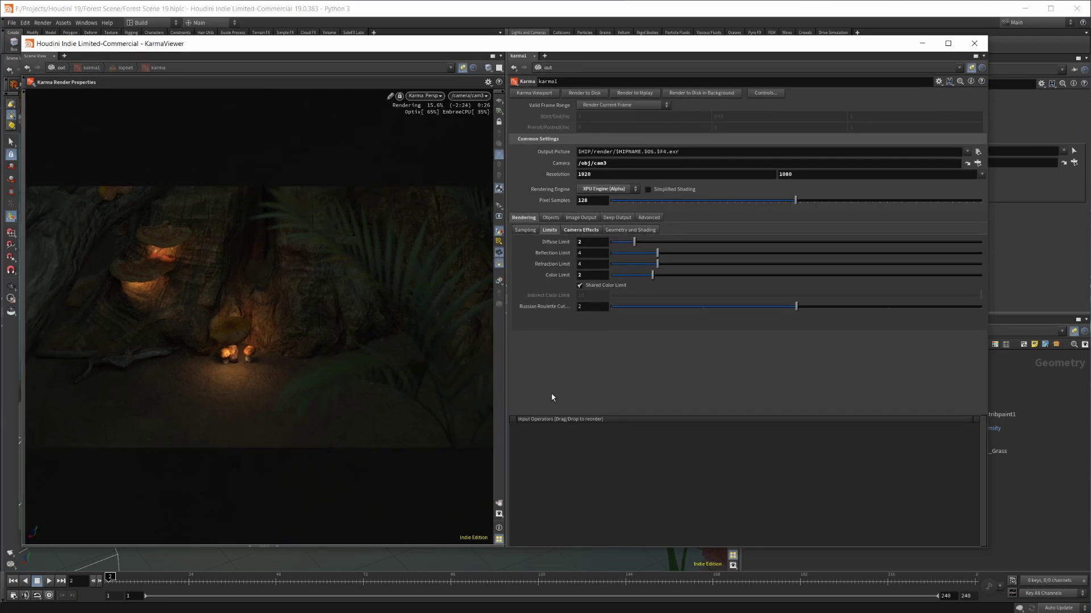
click(580, 230)
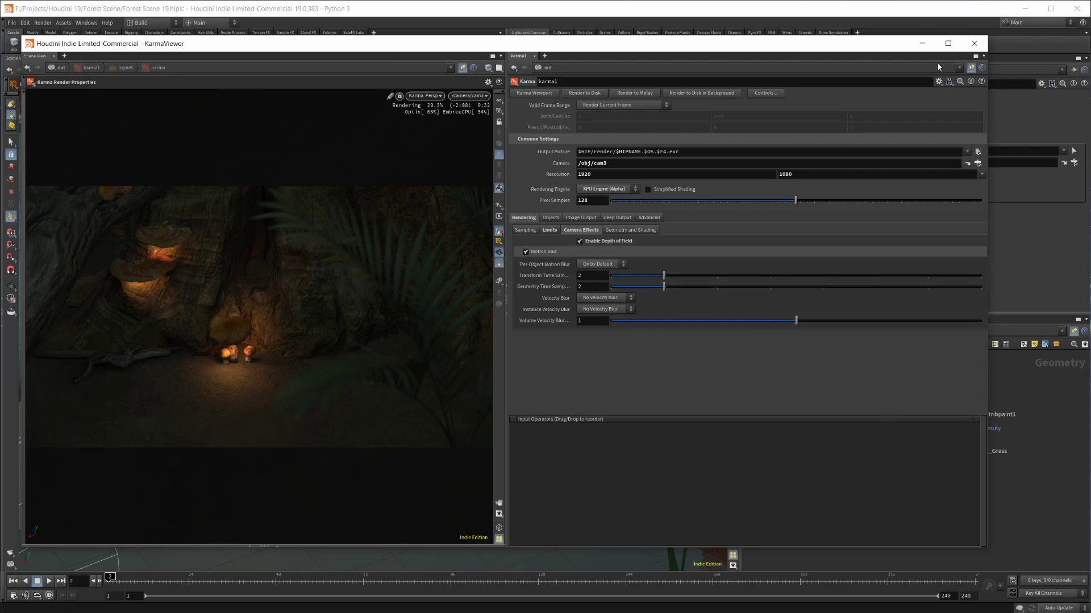
click(922, 43)
click(781, 331)
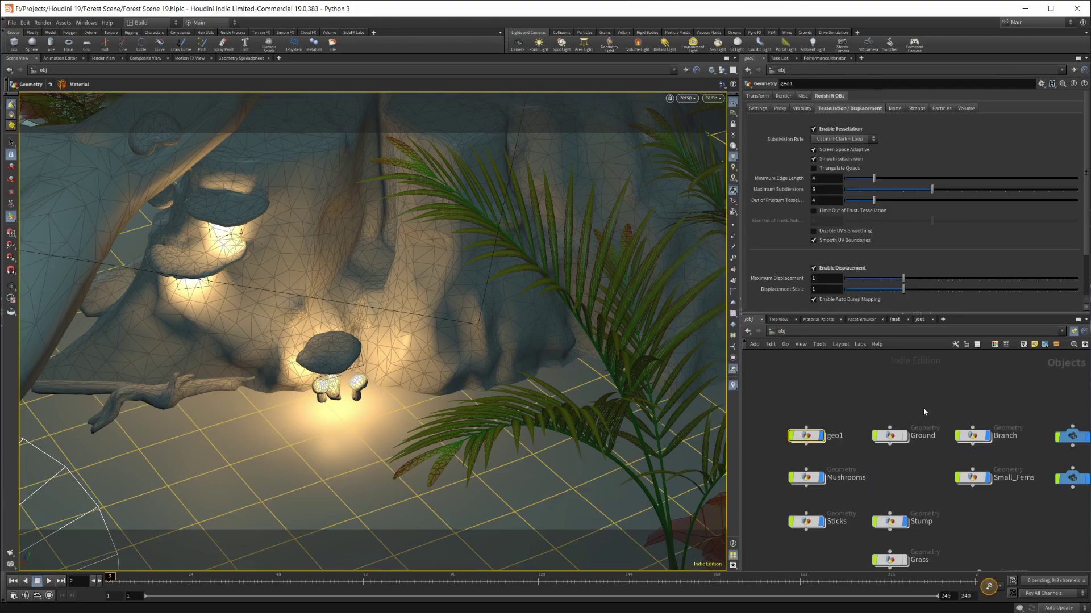
middle_drag(936, 389, 942, 421)
Inspect cam3's View parameters, then restore KarmaViewer on its Geometry and Shading tab.
click(940, 420)
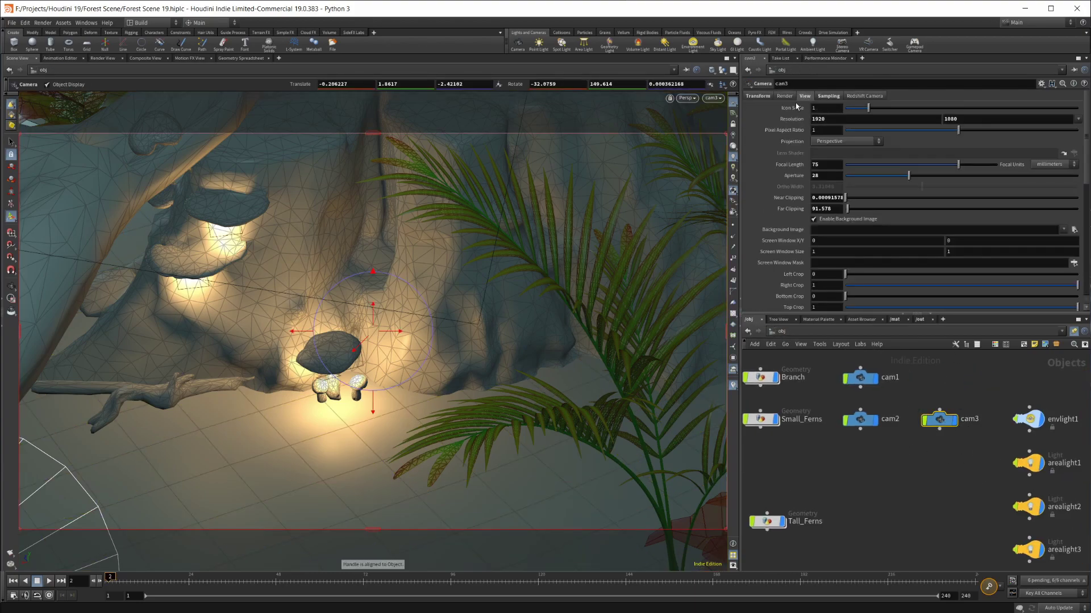
scroll(789, 207, down, 2)
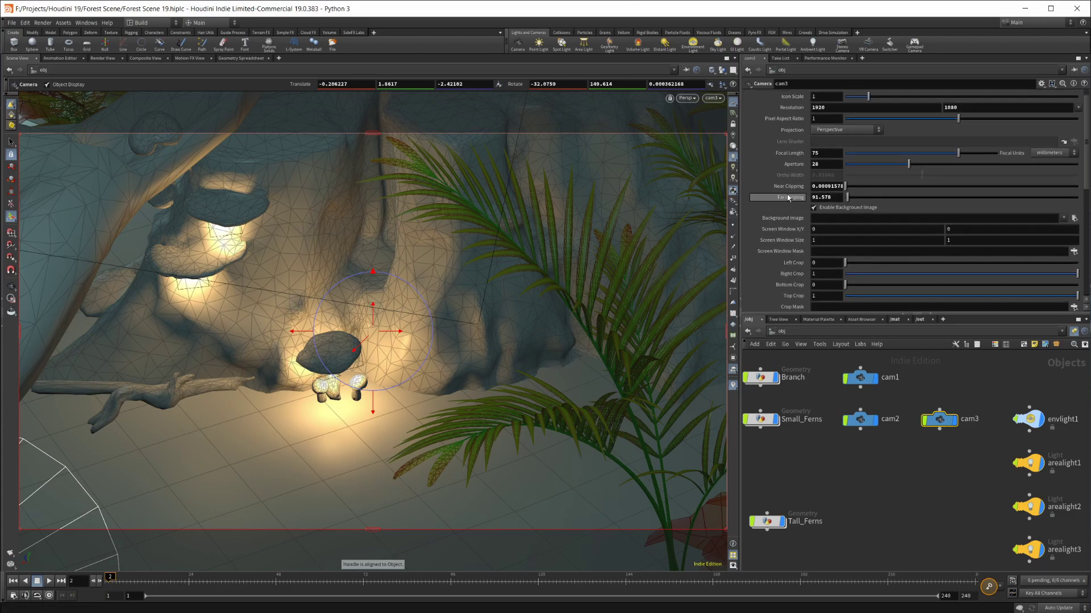
scroll(790, 181, up, 2)
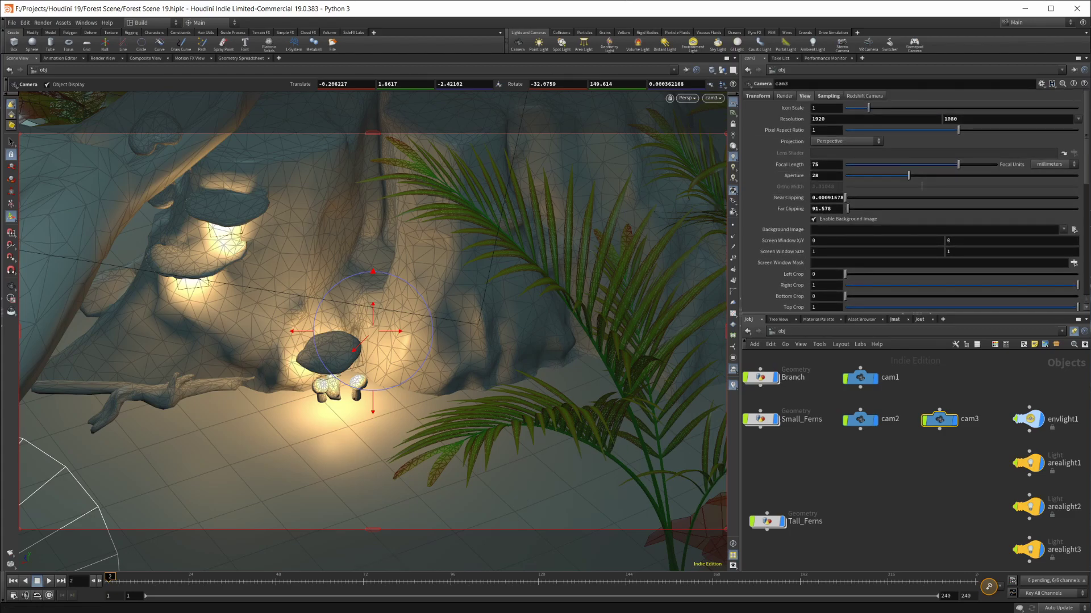
click(448, 590)
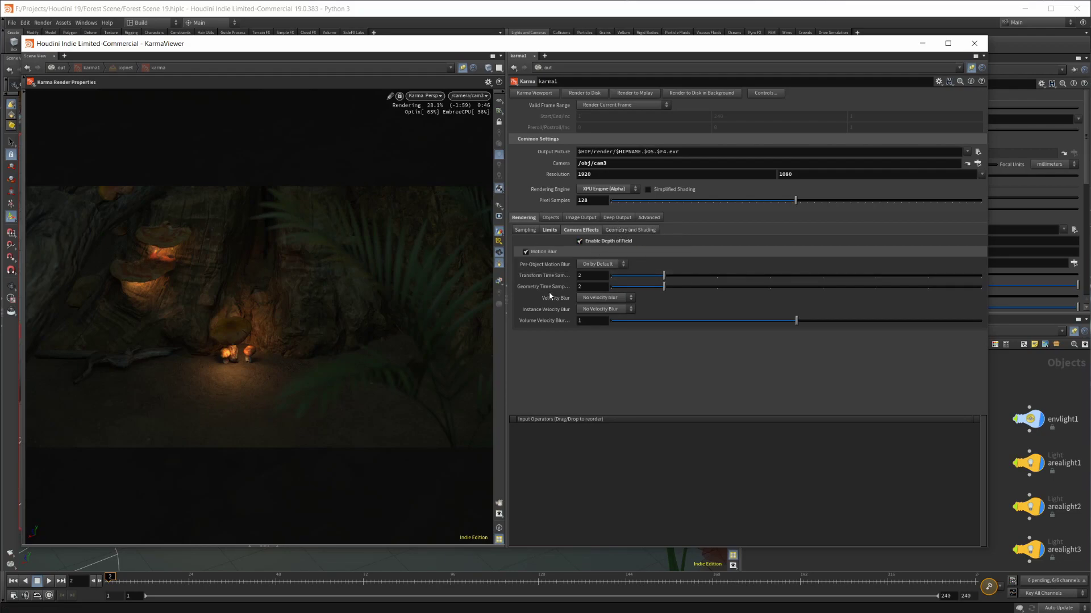
click(624, 230)
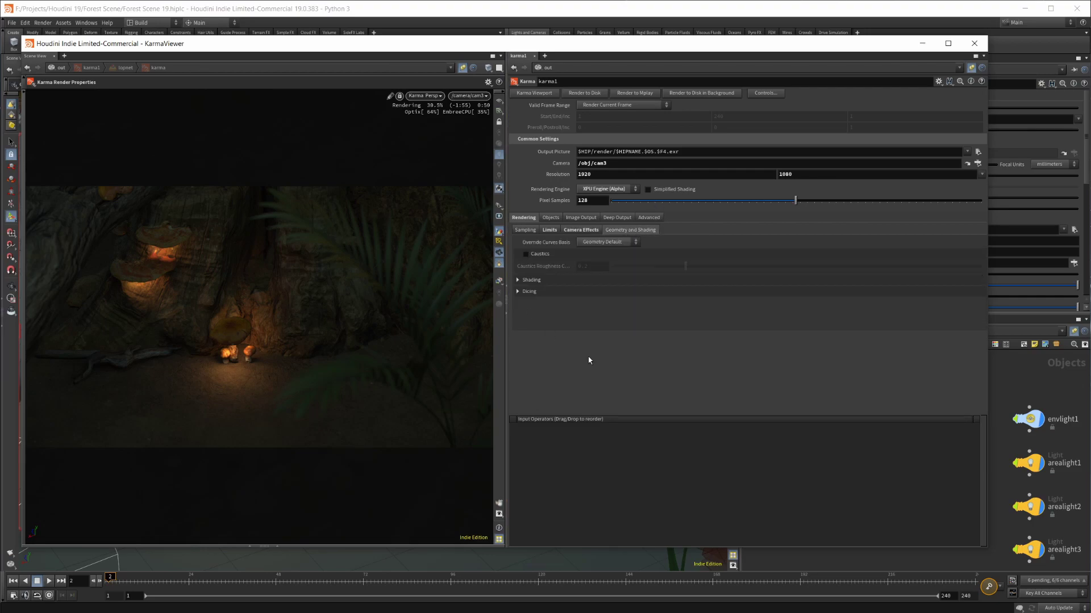
Open the Image Output settings and inspect the Beauty and Diffuse component outputs.
click(550, 218)
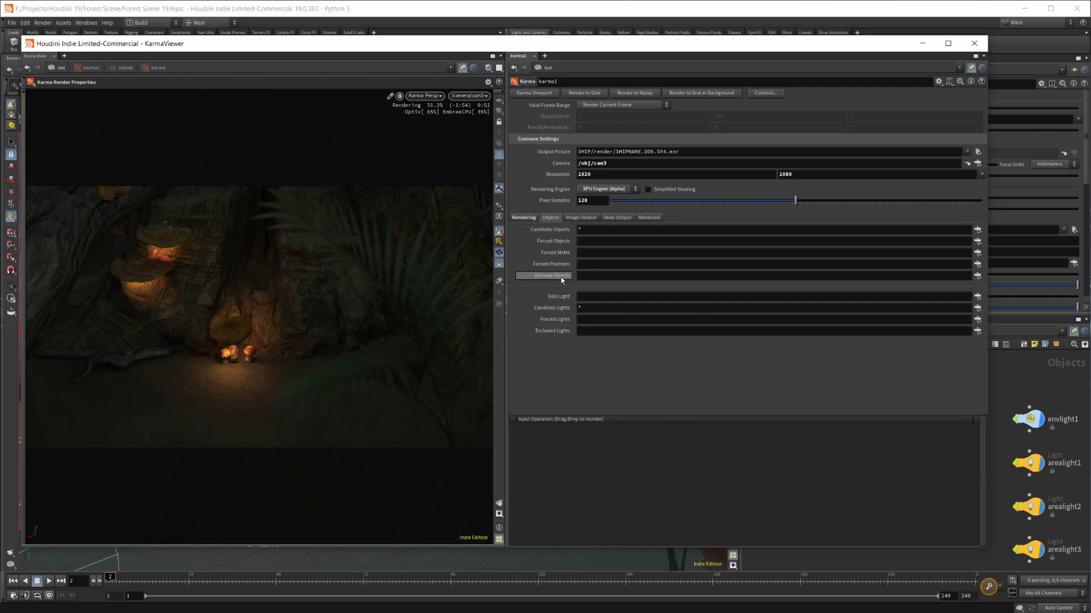
click(581, 218)
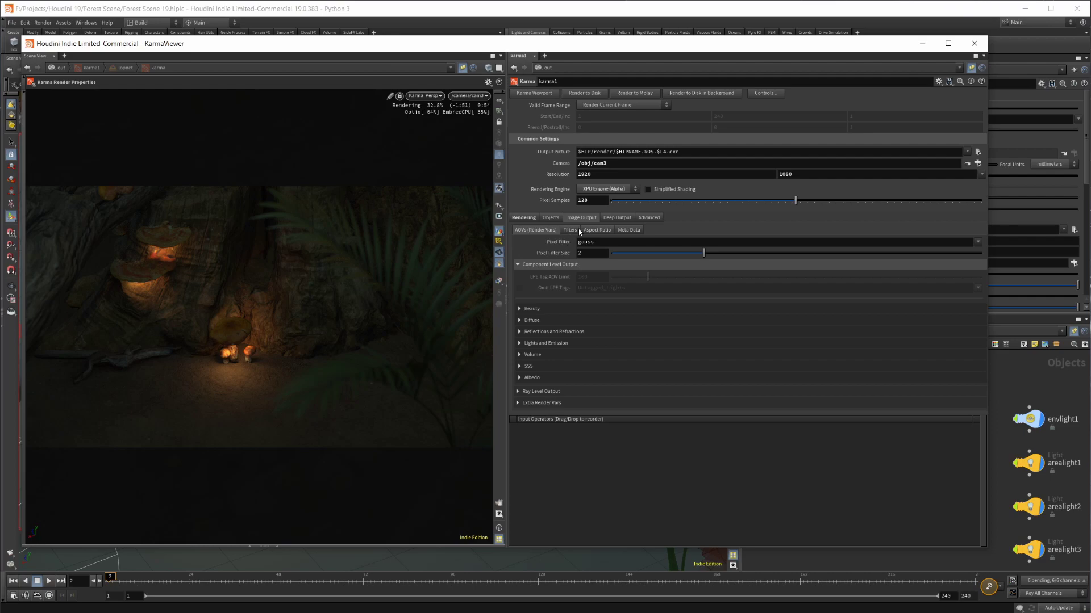
click(525, 310)
click(525, 310)
click(526, 320)
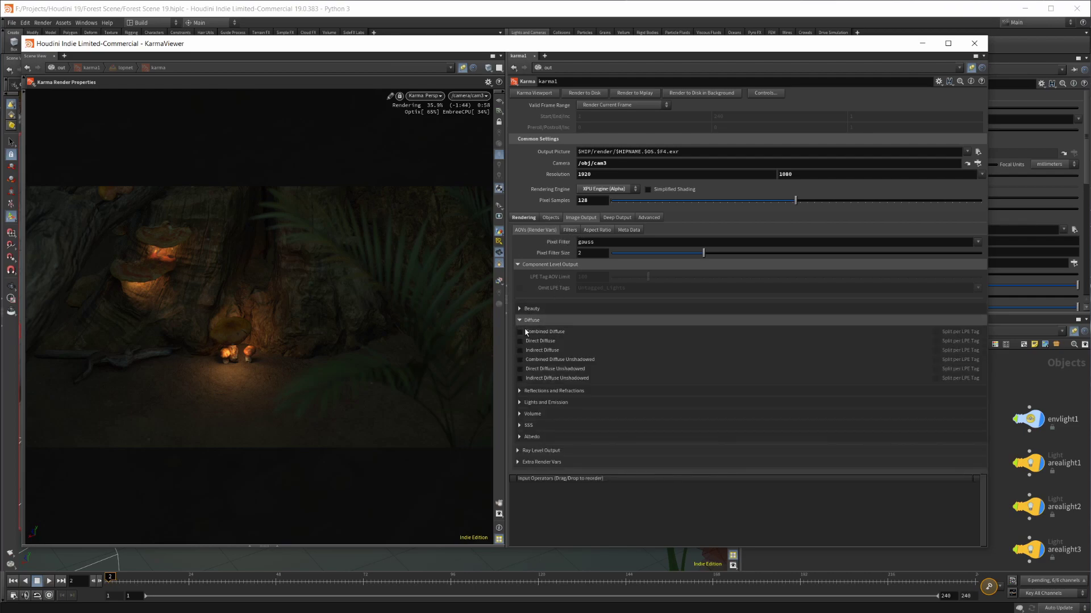
click(525, 321)
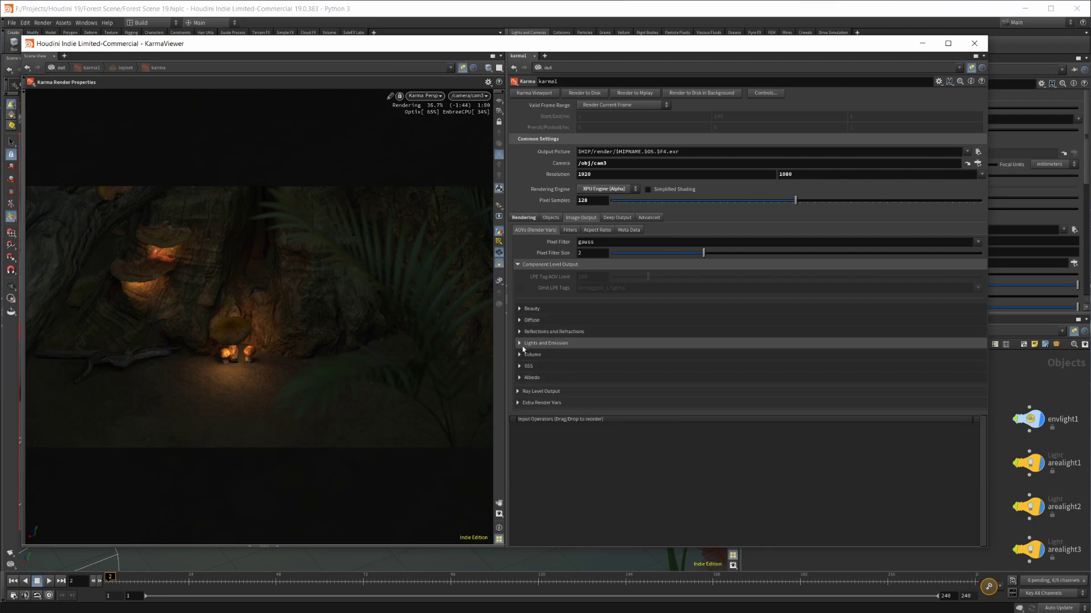
Inspect the Lights and Emission and SSS outputs, then open the Filters denoiser list.
click(522, 344)
click(522, 345)
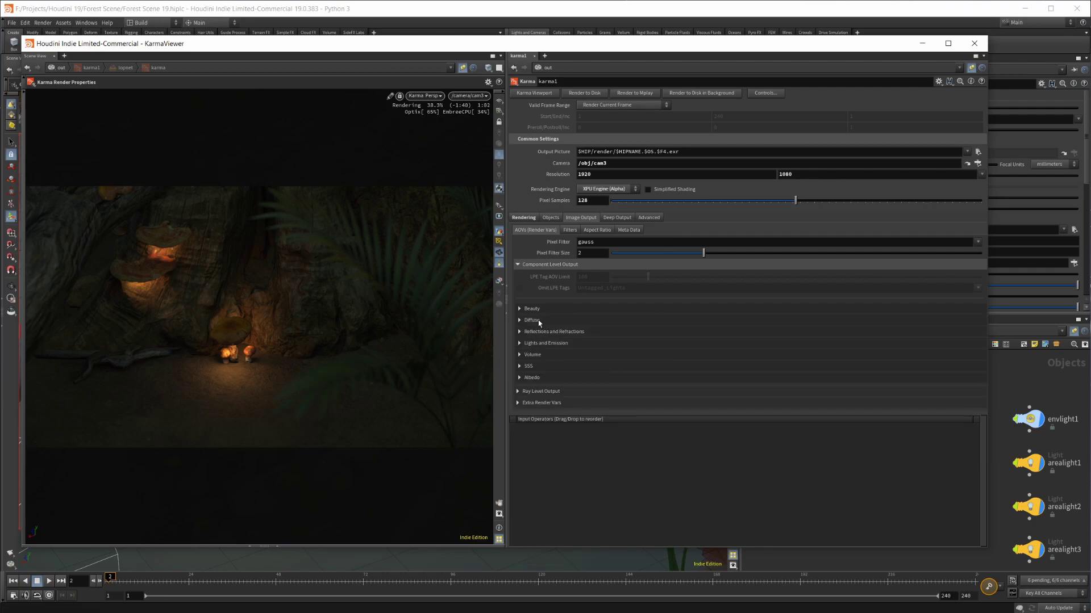
click(521, 367)
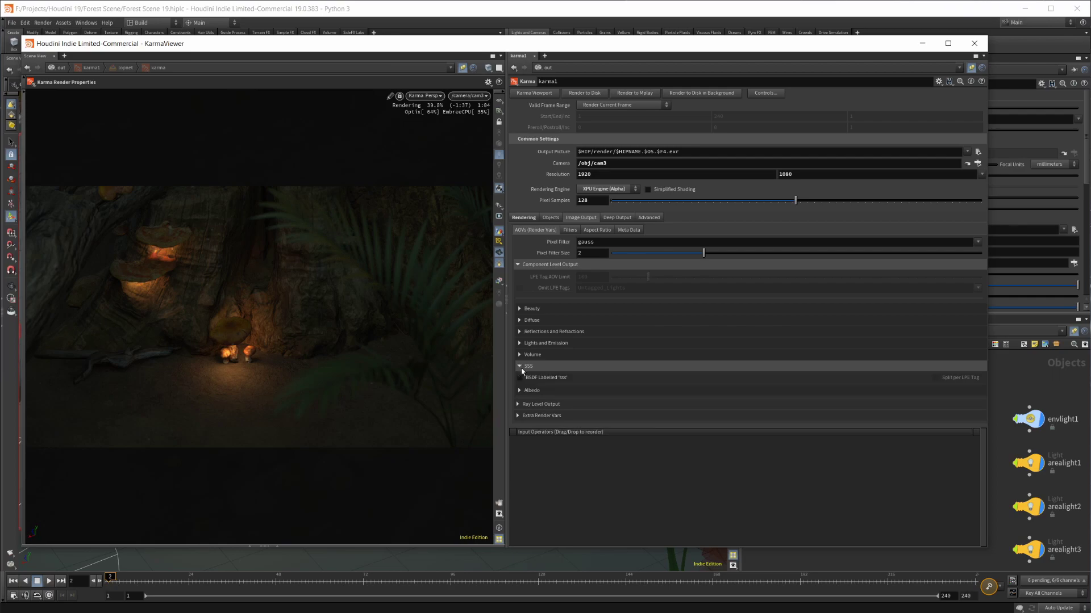
click(521, 366)
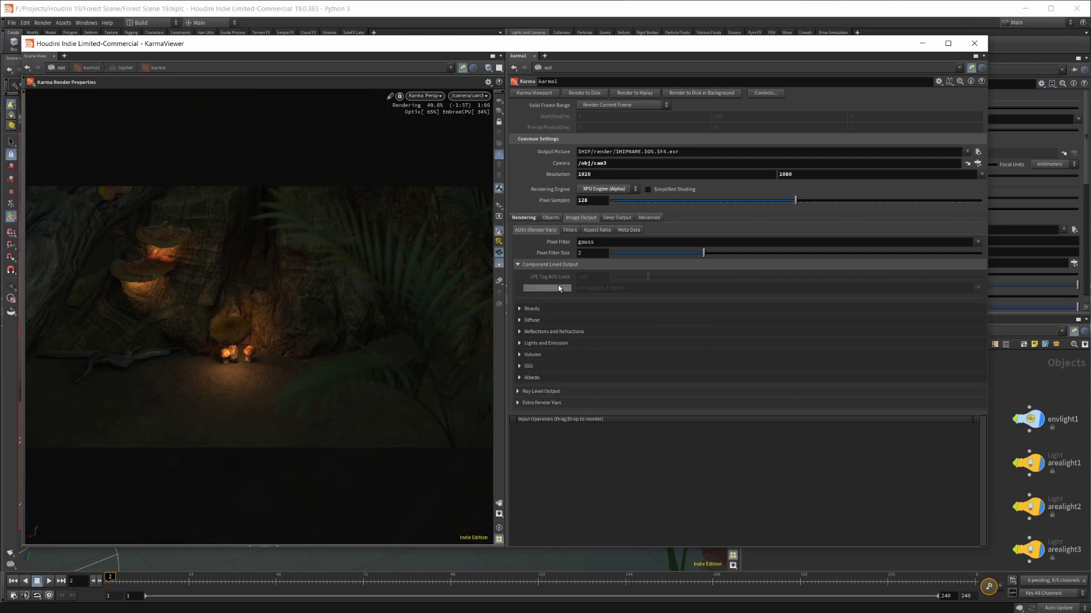
click(568, 230)
click(608, 257)
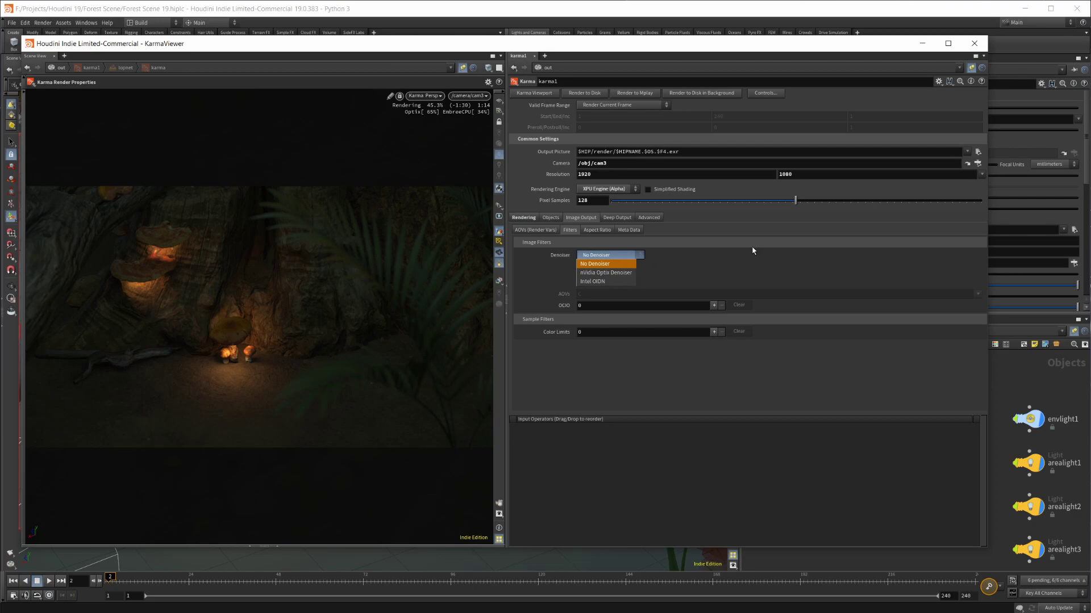
Set karma1's Filters denoiser to Intel OIDN in the restored KarmaViewer.
click(922, 43)
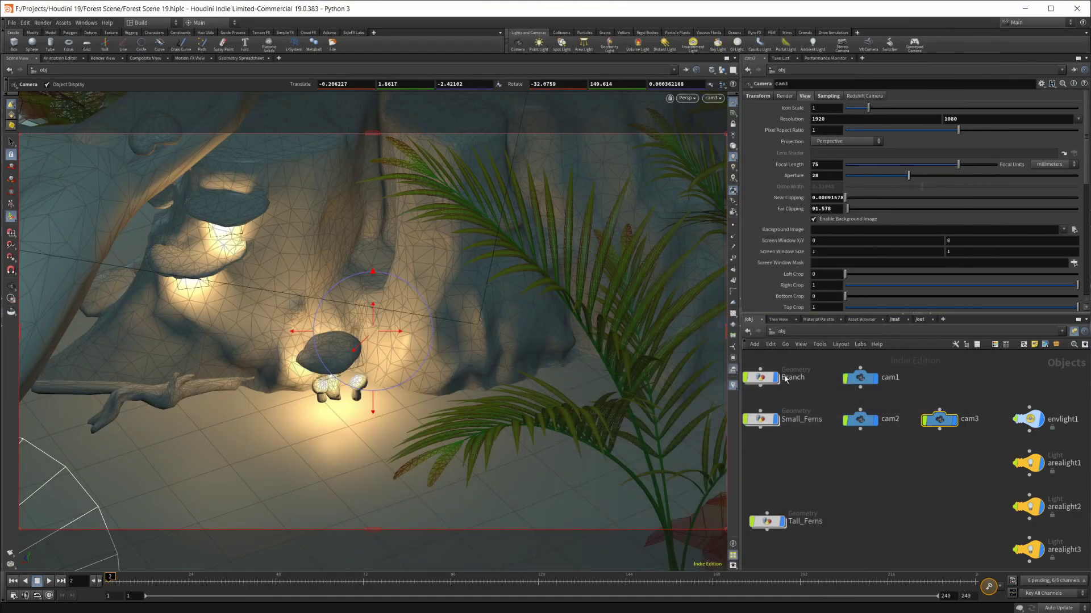
middle_drag(786, 380, 923, 345)
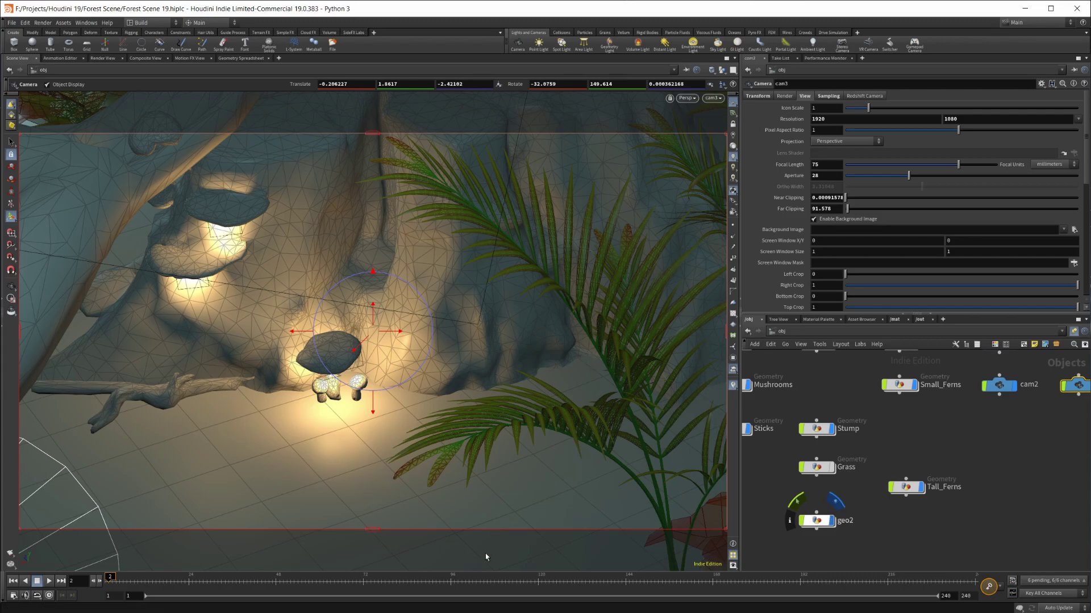
mouse_move(487, 604)
click(480, 577)
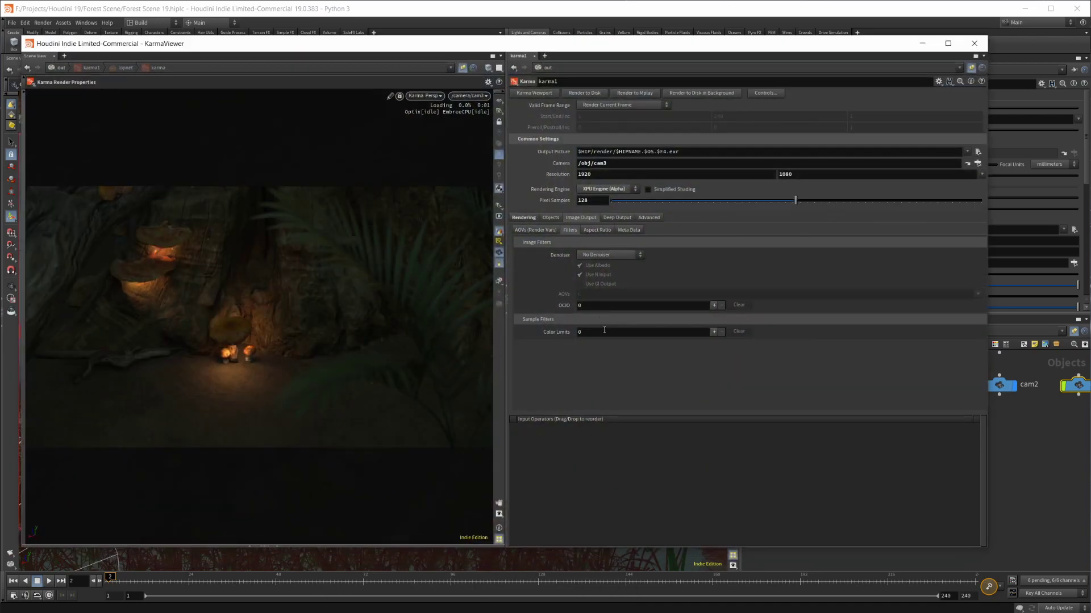
click(606, 256)
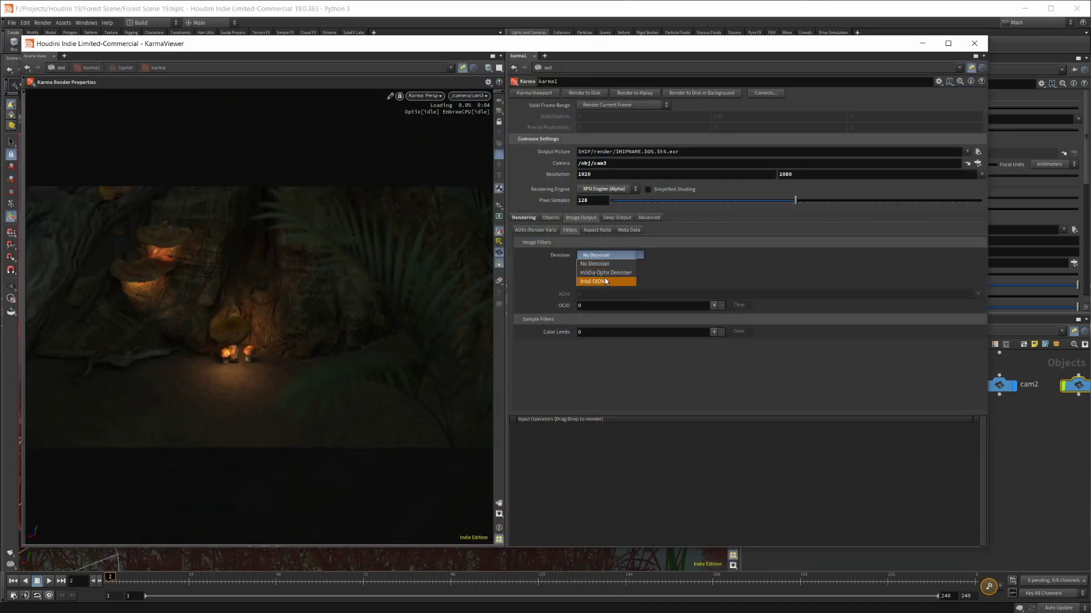
click(606, 282)
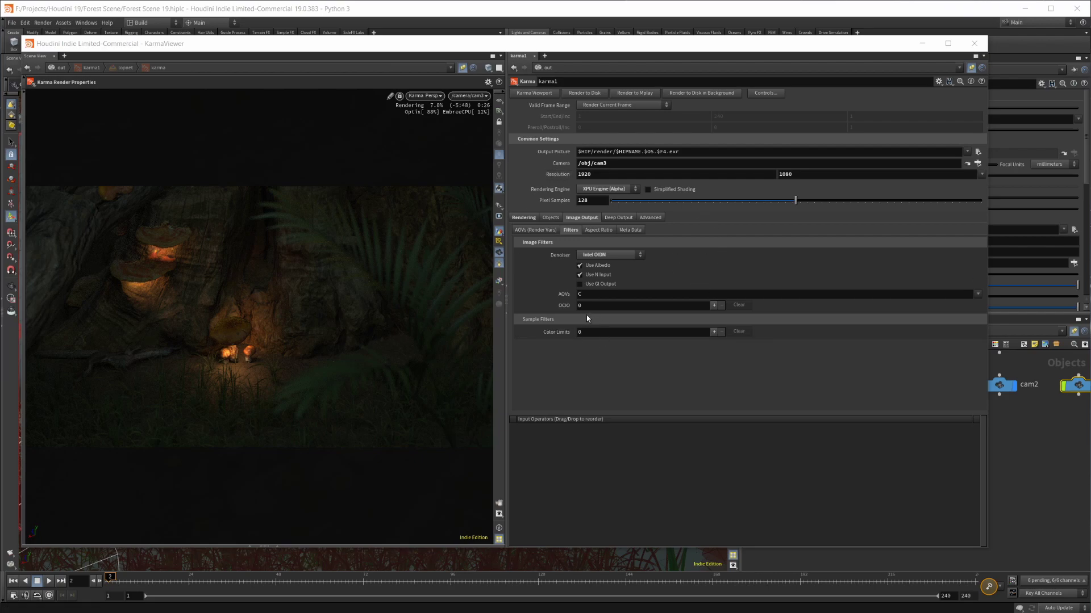
Browse Aspect Ratio, Meta Data, Deep Output, Advanced and driver settings, keeping XPU Engine.
click(599, 230)
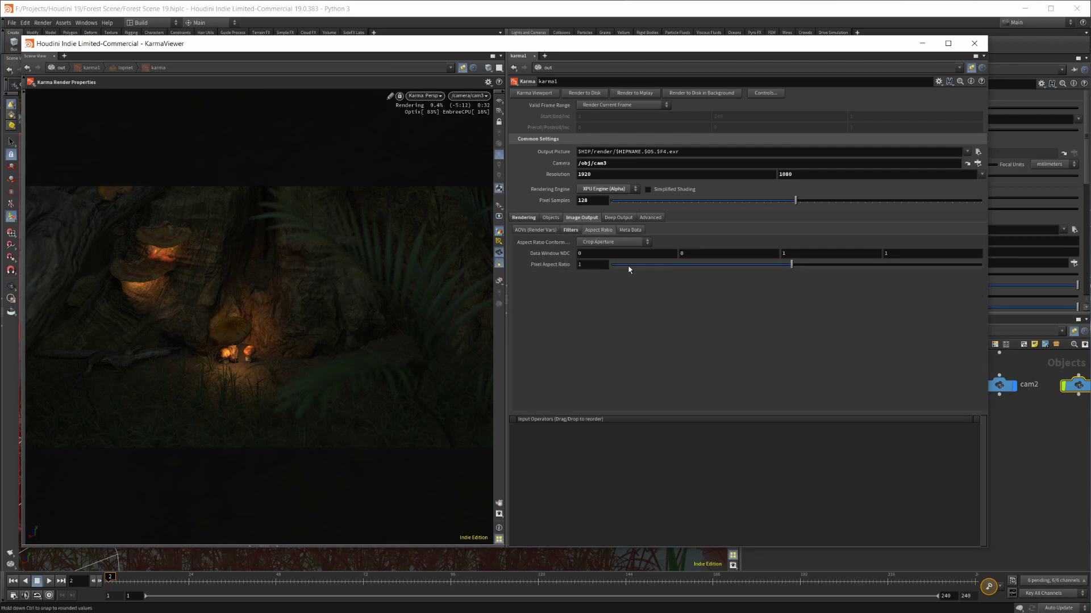
click(629, 230)
click(618, 218)
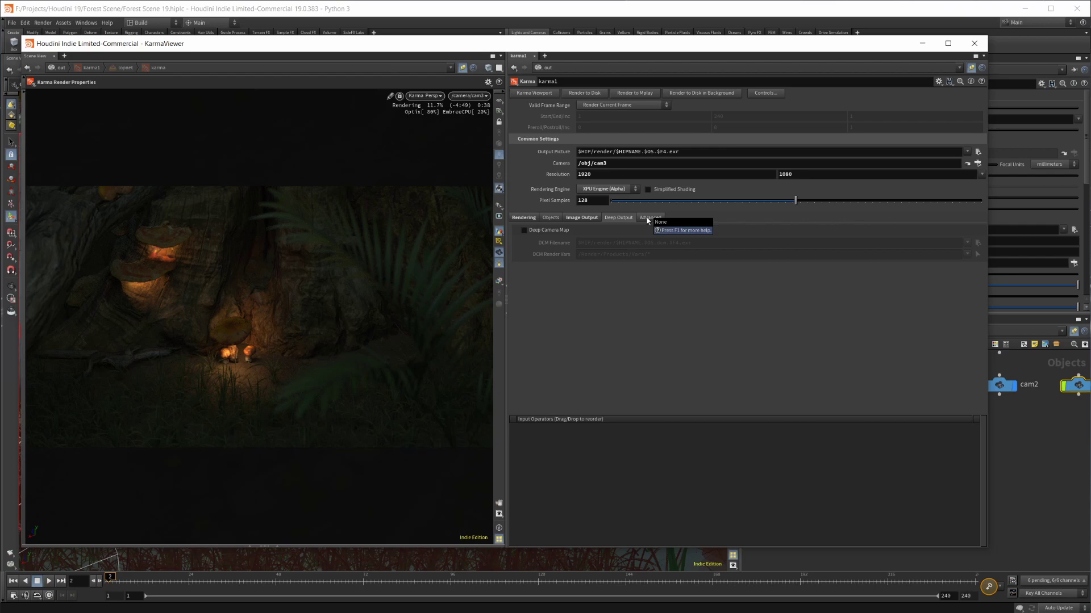
click(648, 218)
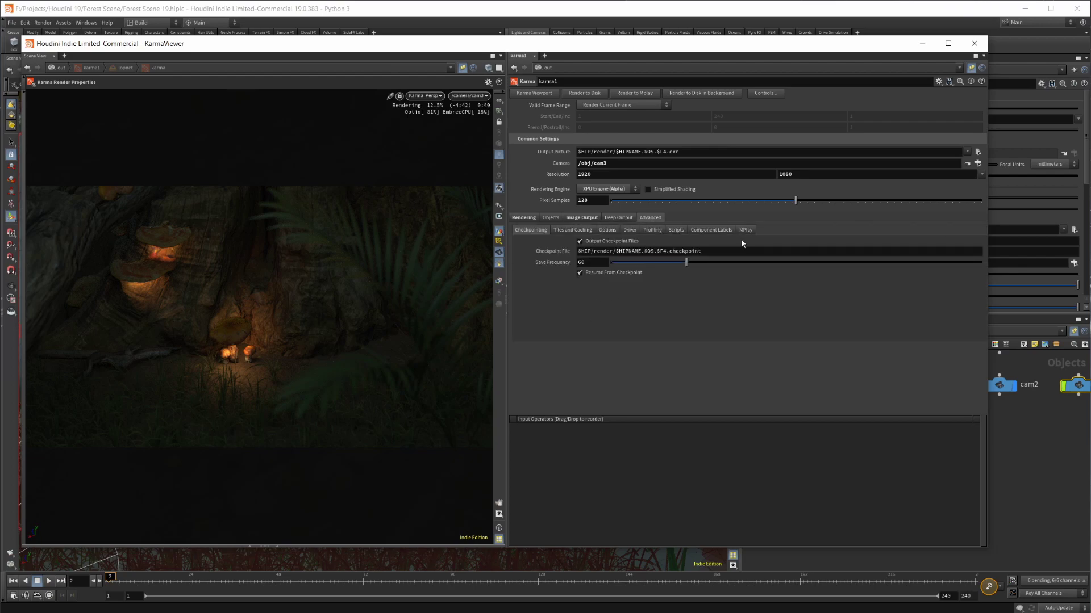
click(563, 231)
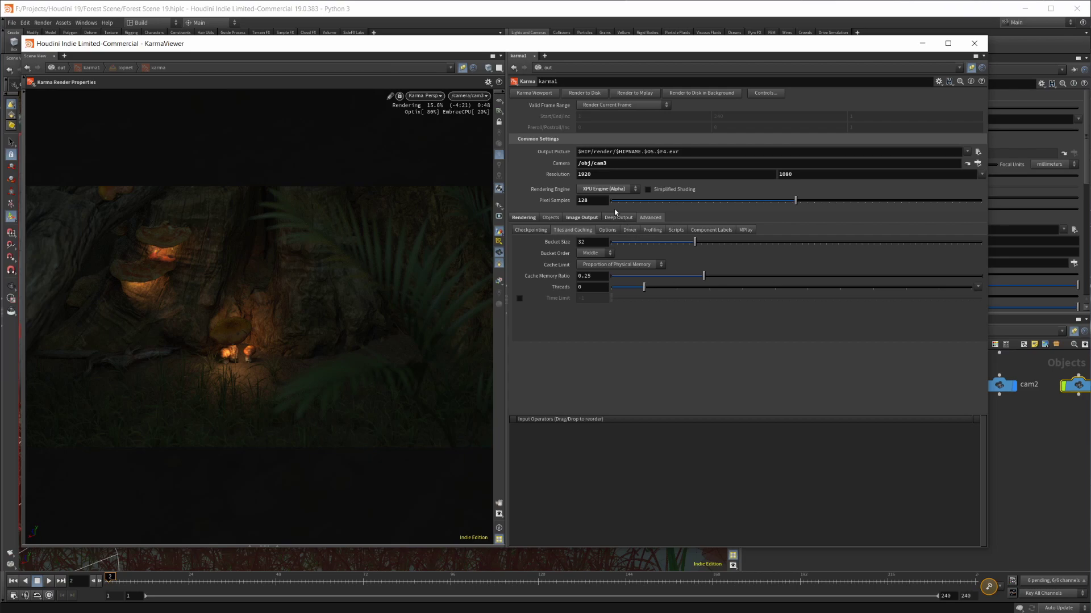
click(604, 192)
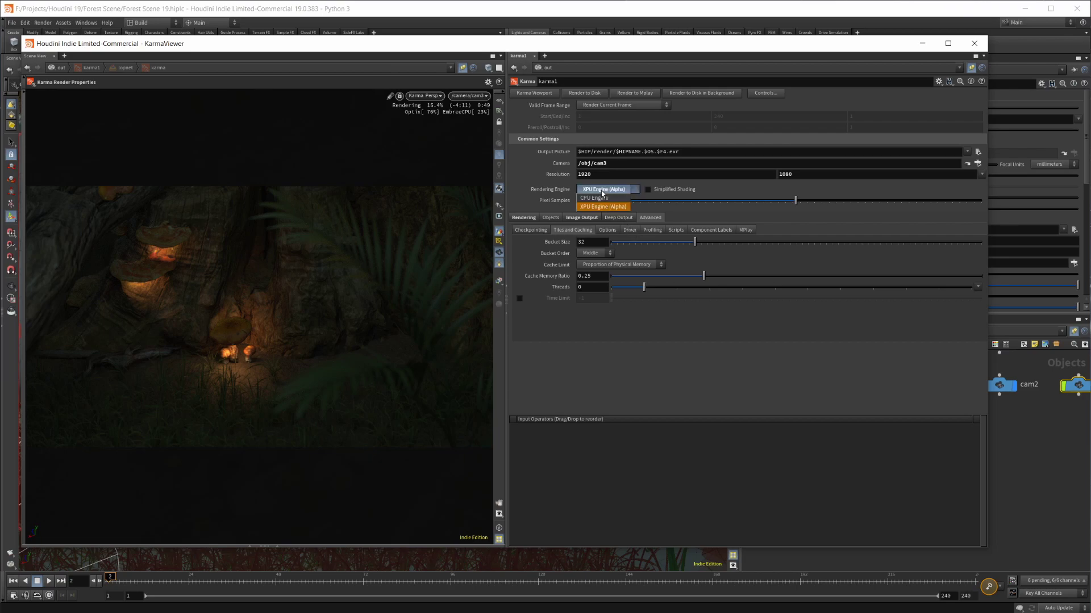
click(731, 189)
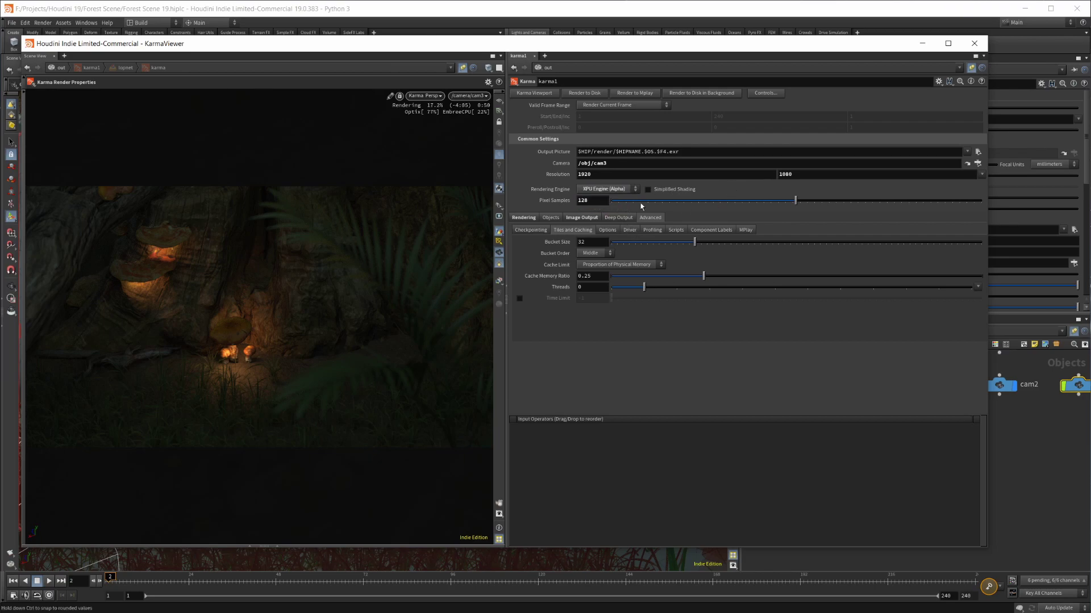
click(631, 231)
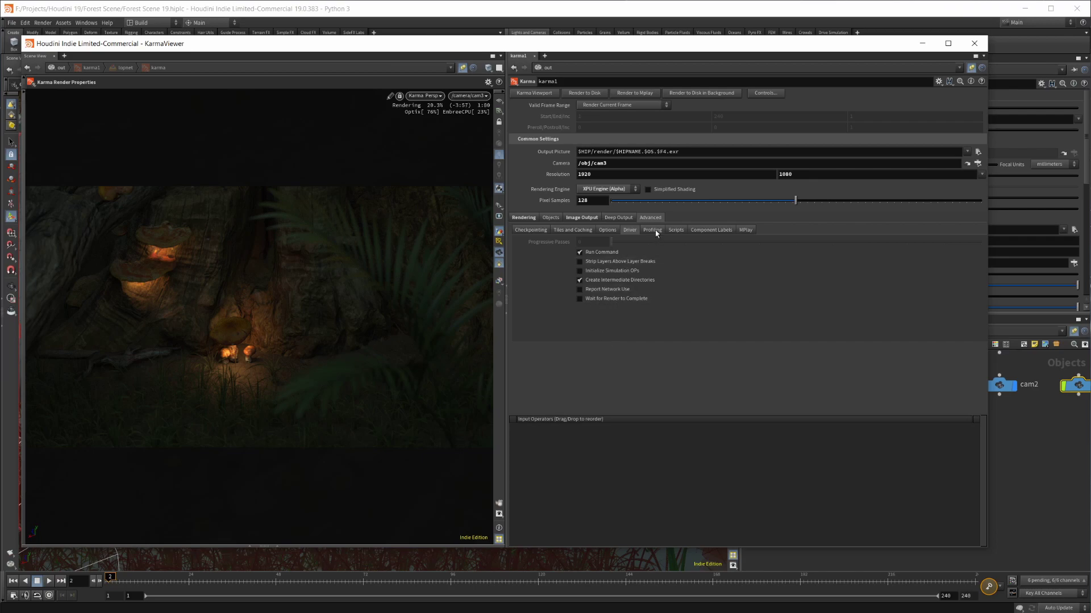
Switch the rendering engine to CPU and try Bucket, then Progressive image mode.
click(605, 189)
click(597, 184)
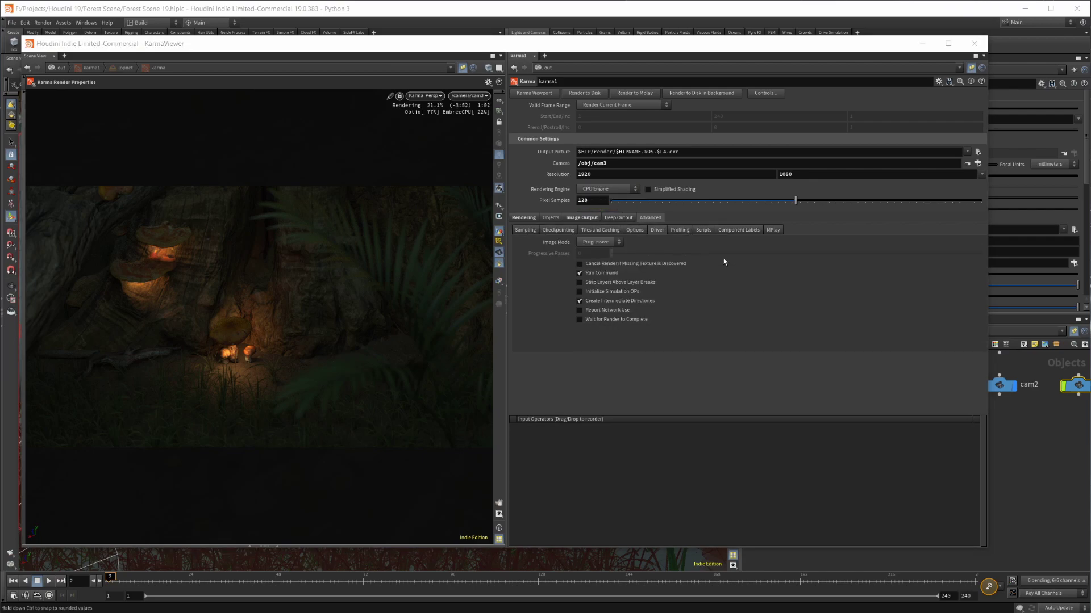
click(596, 242)
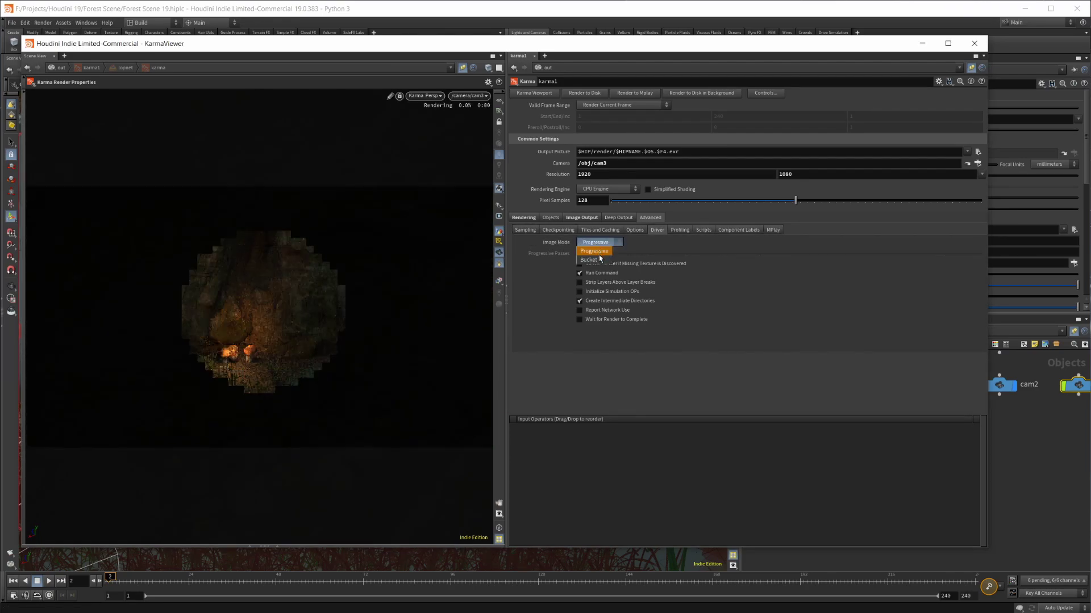
click(591, 260)
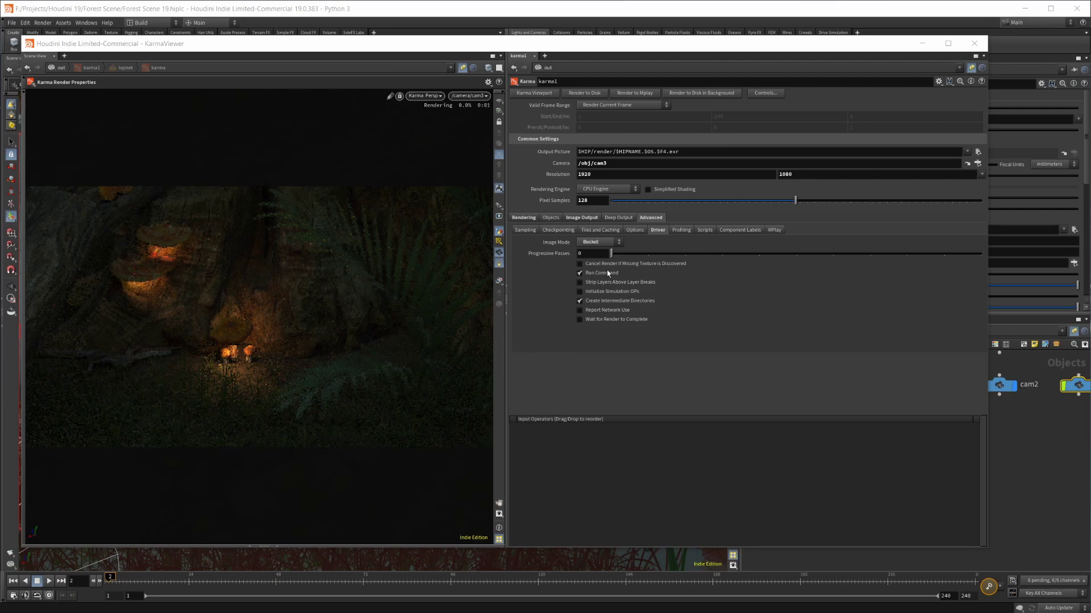
click(595, 243)
click(597, 252)
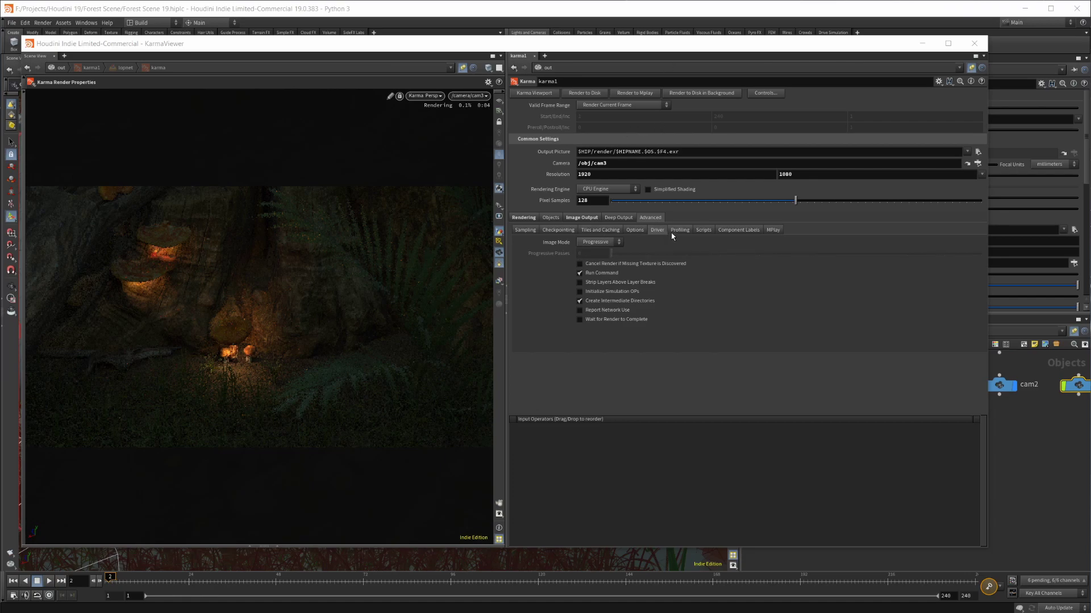
click(606, 189)
Return to XPU Engine and browse Profiling, Scripts, Component Labels, MPlay and light sampling settings.
click(602, 201)
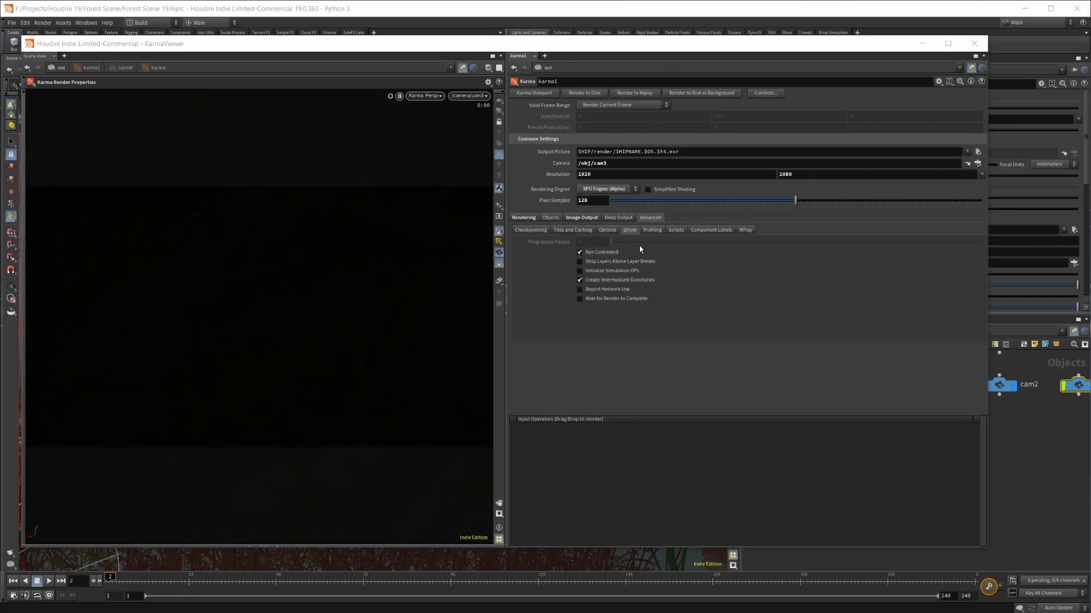
click(653, 231)
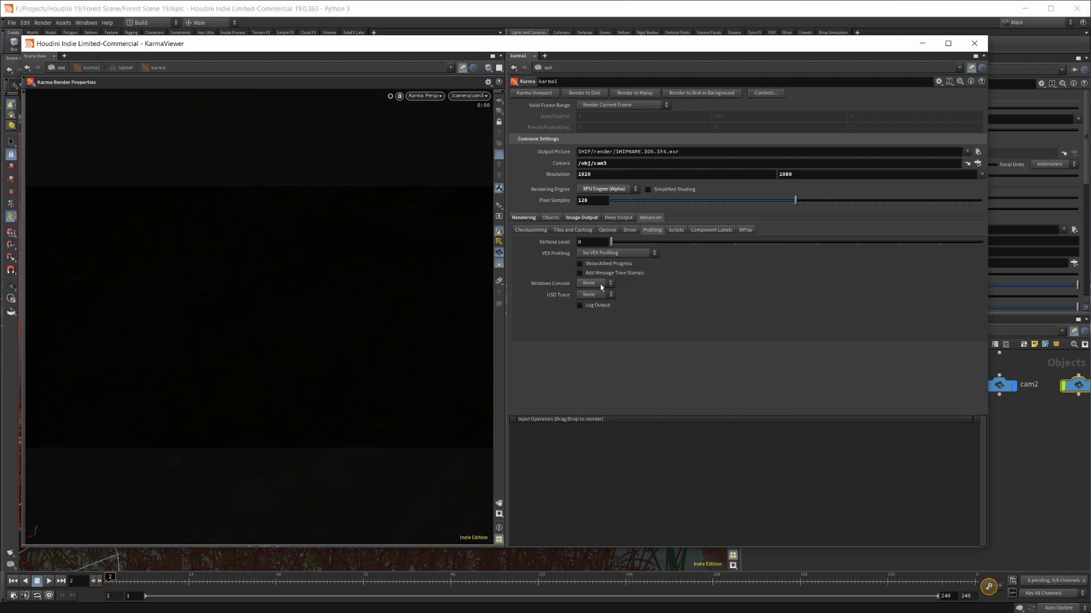
click(675, 230)
click(711, 230)
click(744, 230)
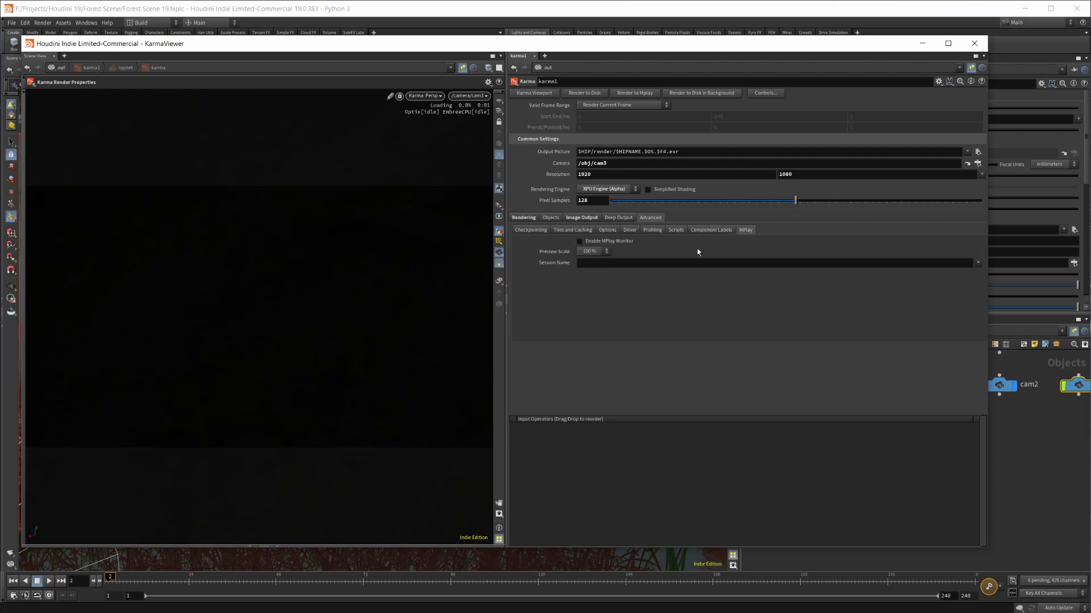
click(523, 218)
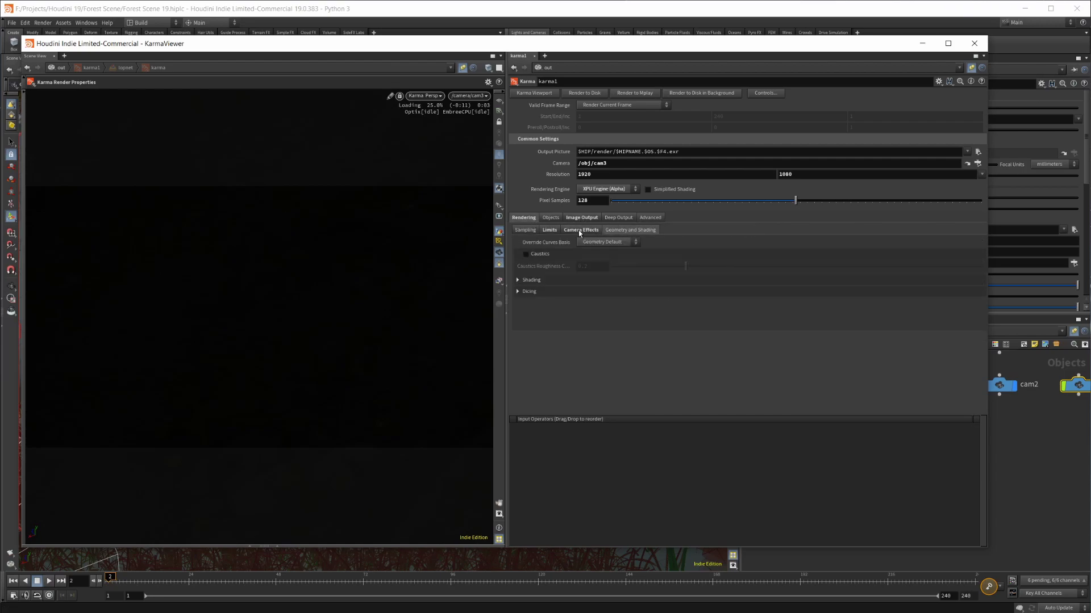
click(580, 230)
click(525, 230)
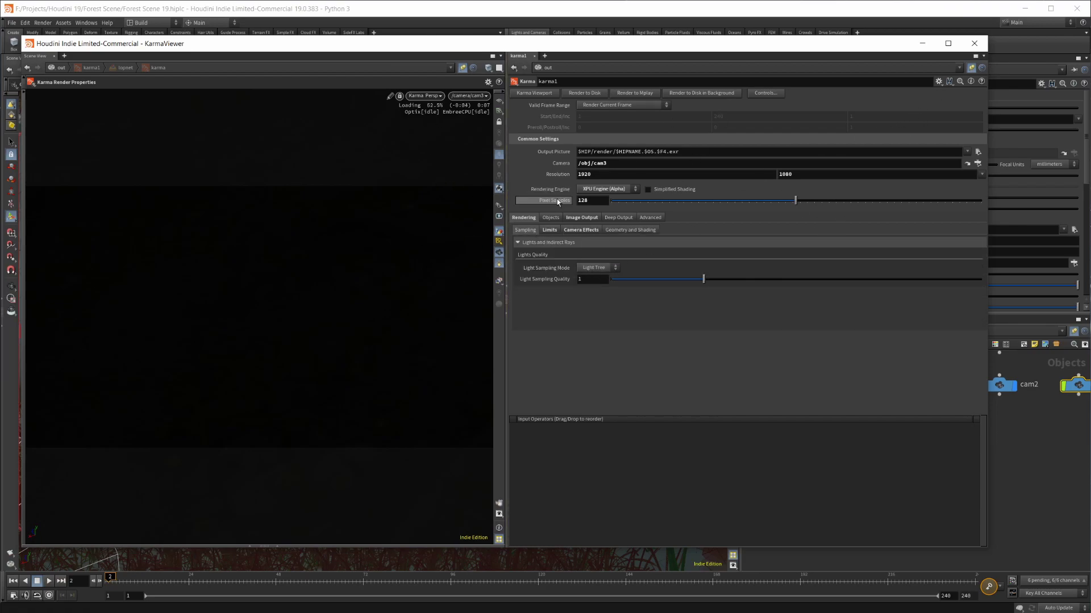
Switch the viewer renderer to Houdini GL, try Karma, then settle on Houdini GL.
click(424, 95)
click(427, 128)
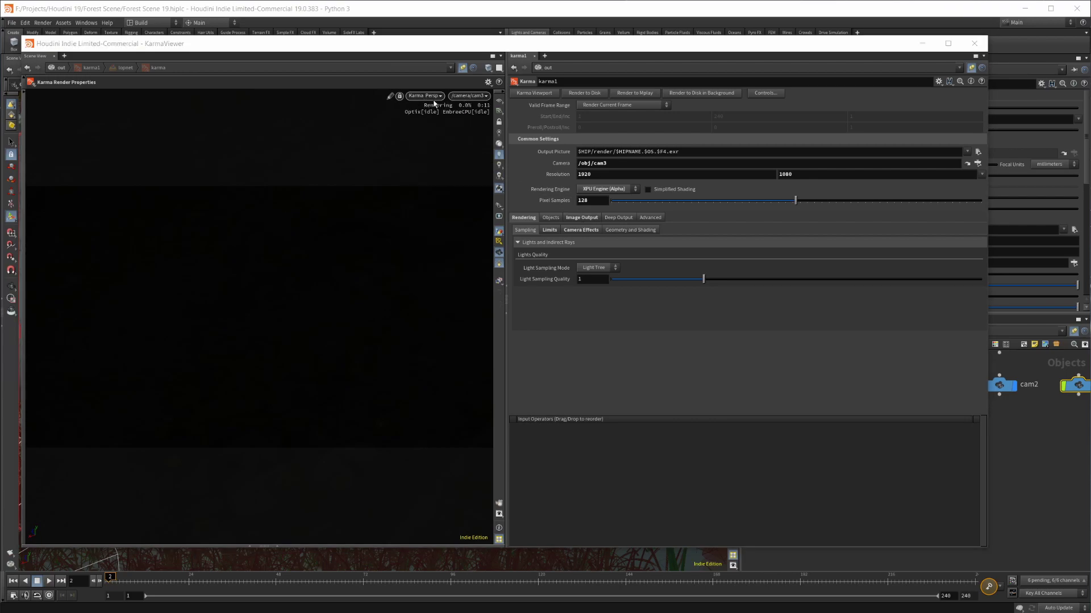
click(432, 95)
click(440, 138)
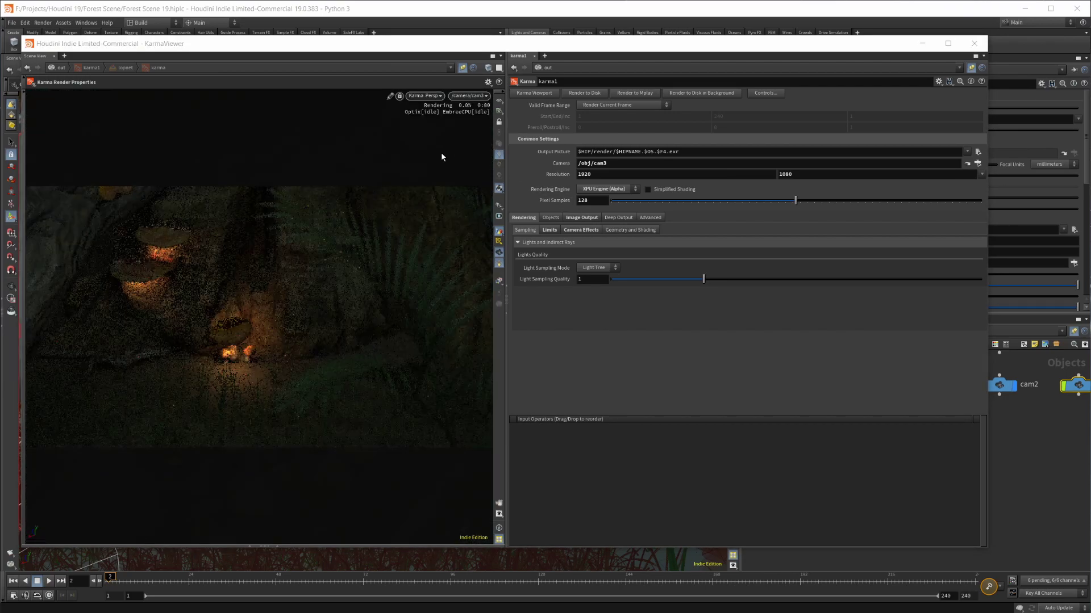
click(429, 100)
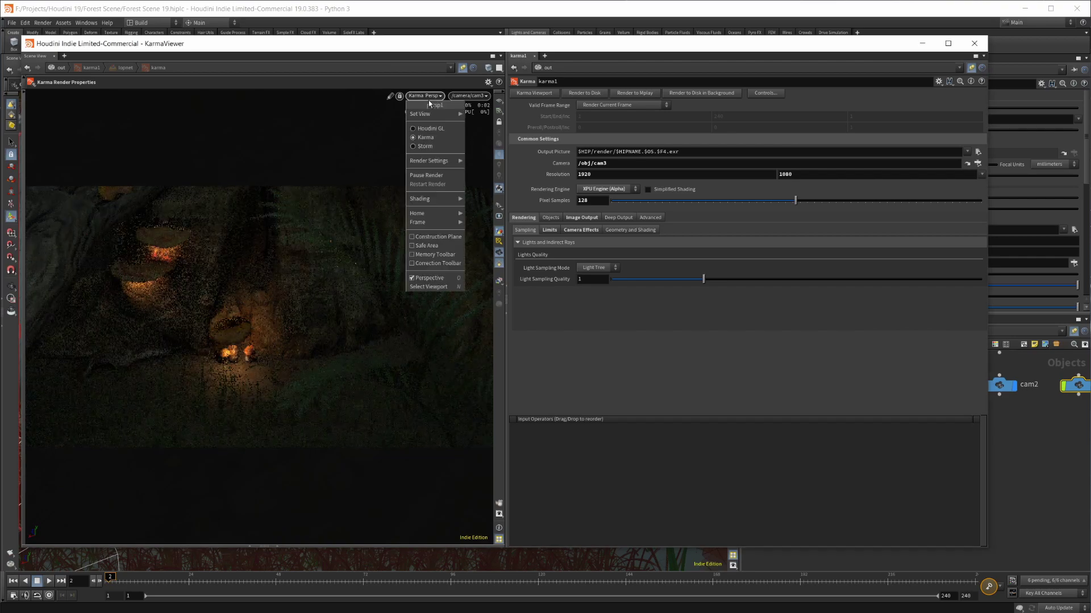
click(430, 127)
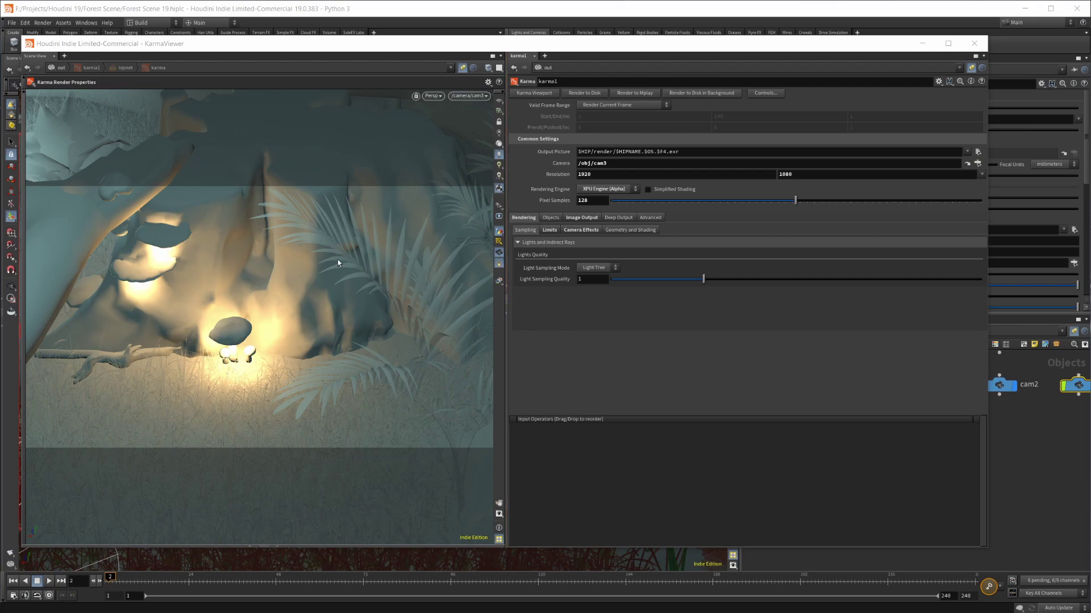
Try the Render Region and nearby left-toolbar tools, then minimize the KarmaViewer.
click(11, 298)
click(151, 263)
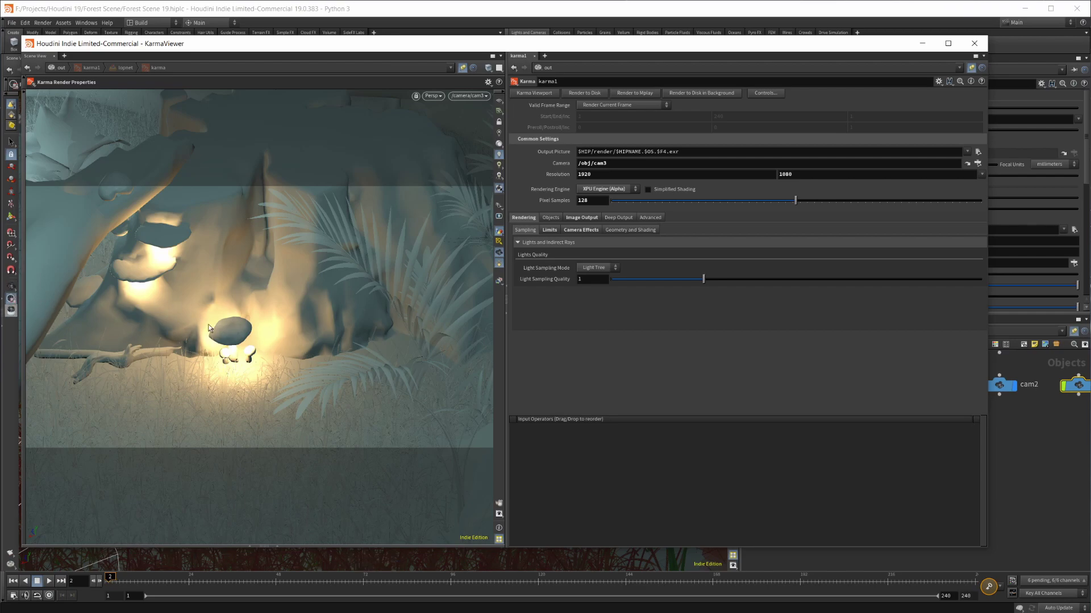
click(14, 272)
click(11, 311)
click(10, 299)
click(922, 43)
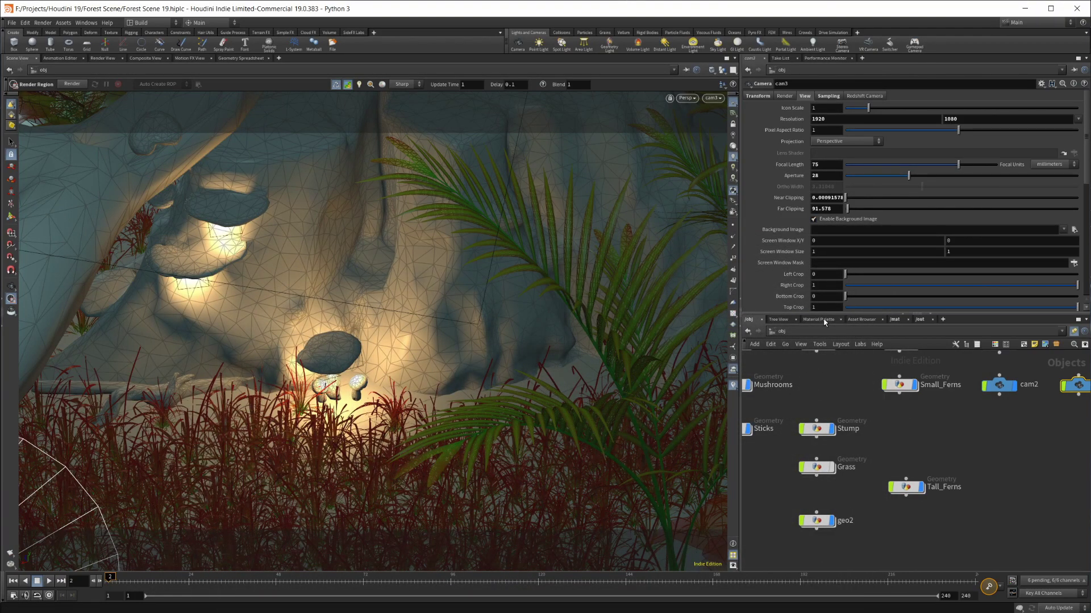
In the /mat network, delete the mtlxdisplacement1 node.
click(895, 319)
scroll(977, 515, up, 3)
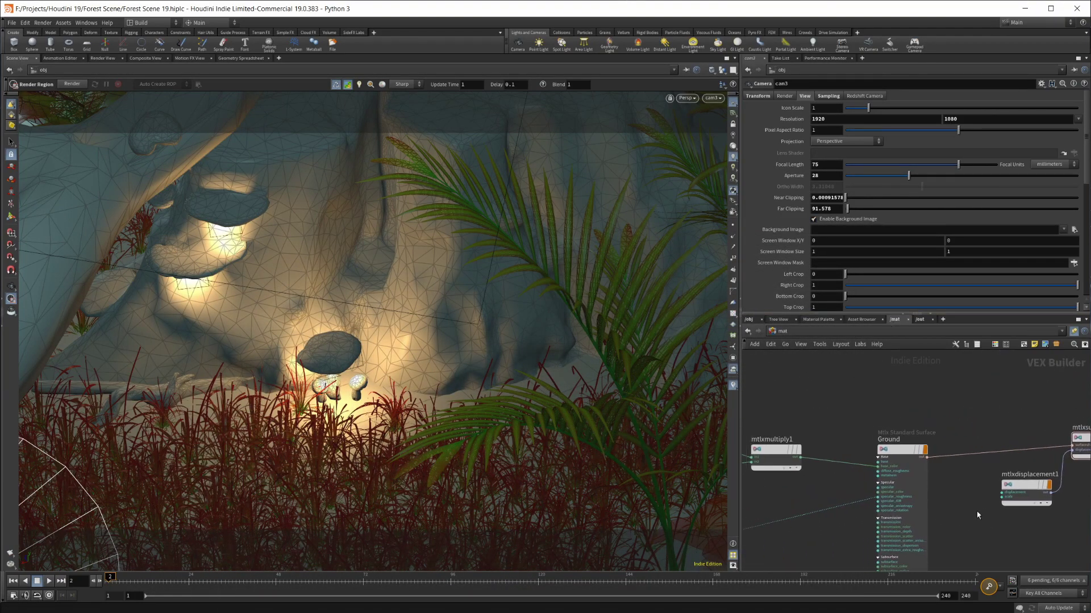
scroll(977, 515, down, 4)
click(914, 458)
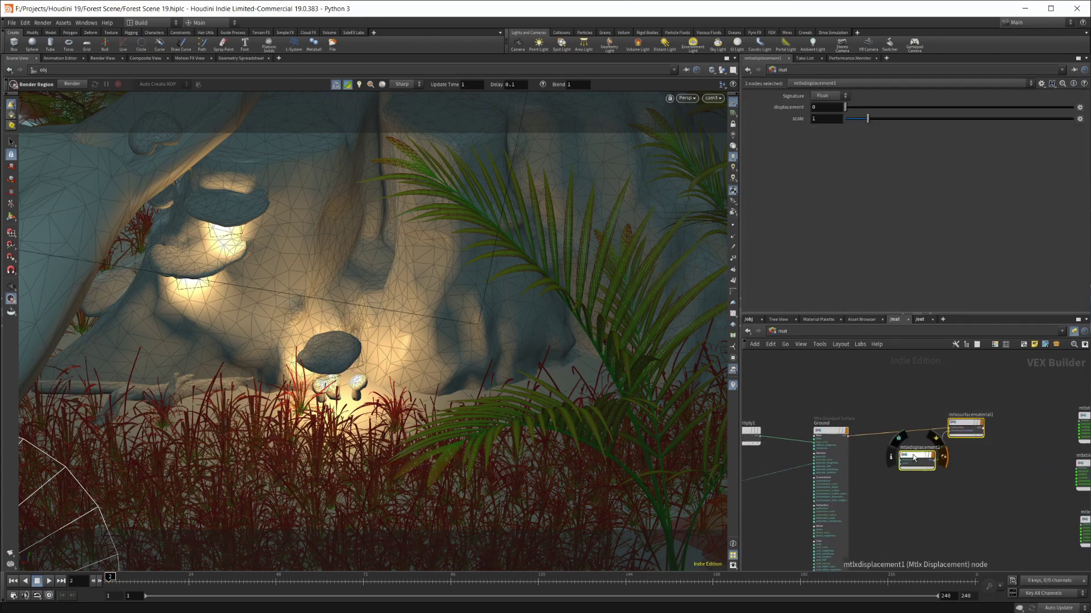
key(Delete)
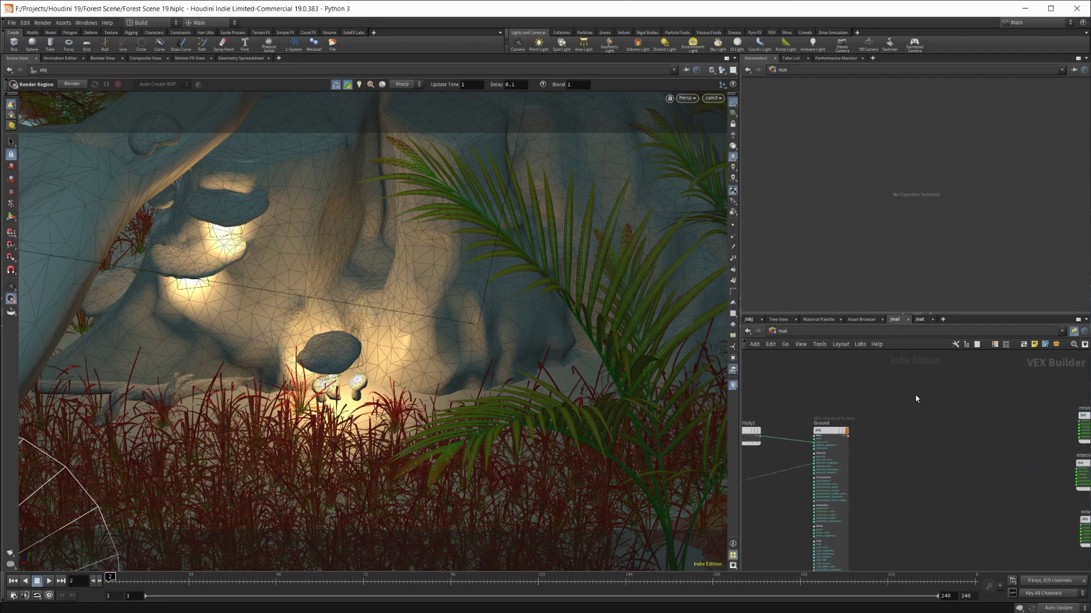
Browse the TAB node menu and dismiss it without adding a node.
middle_drag(797, 477, 921, 418)
scroll(977, 414, up, 3)
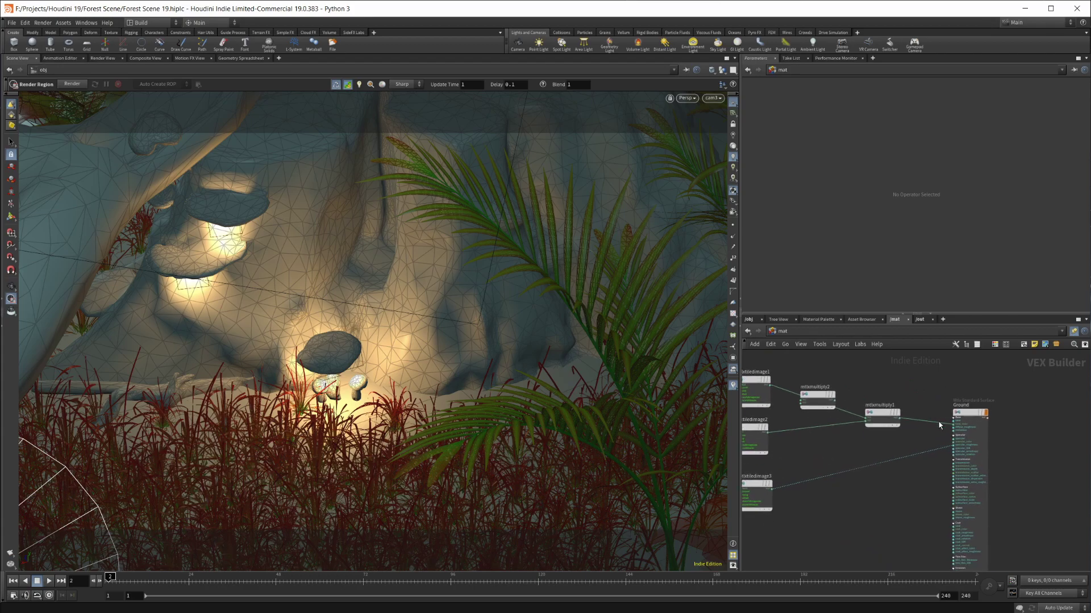
key(Tab)
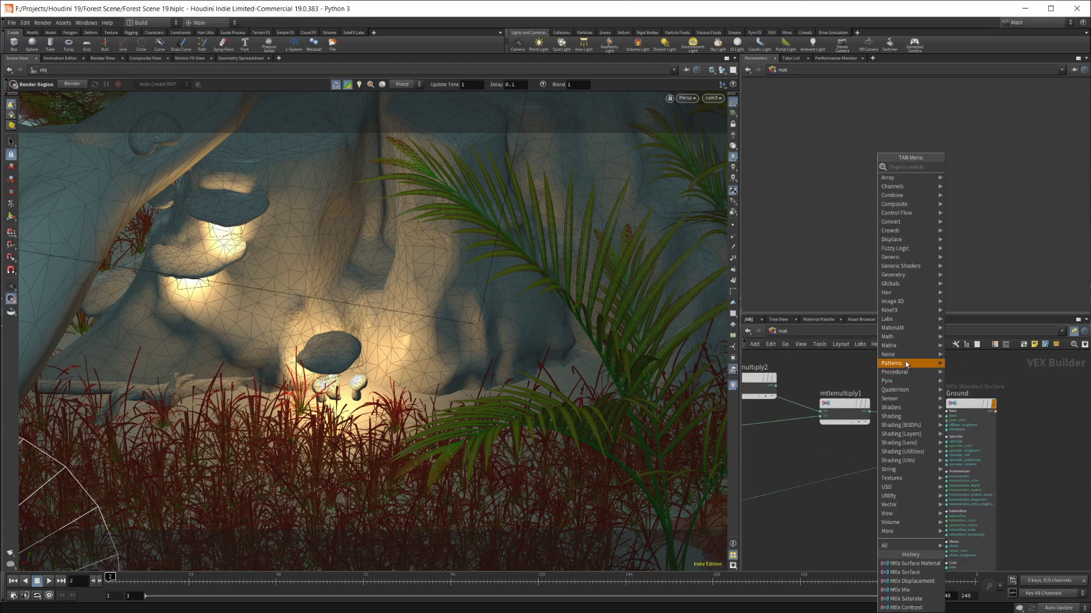
mouse_move(915, 329)
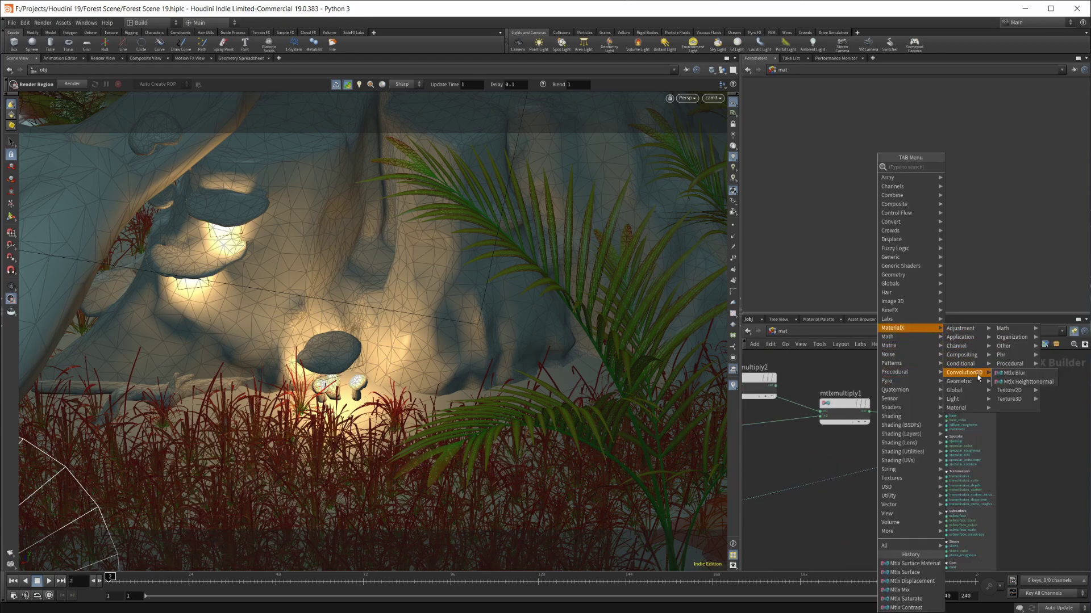
mouse_move(1011, 355)
mouse_move(960, 395)
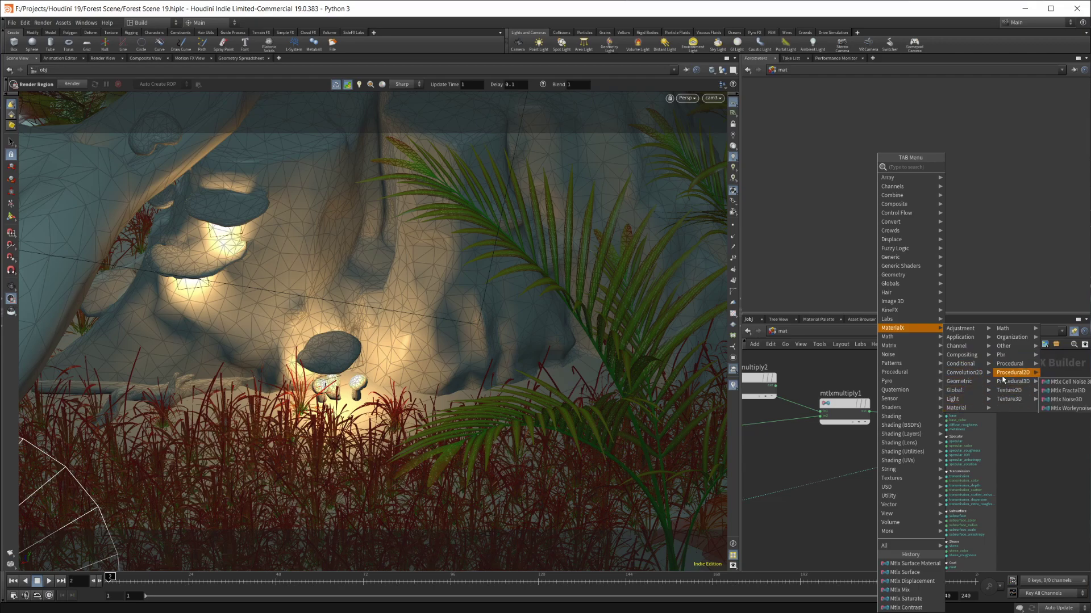
mouse_move(987, 332)
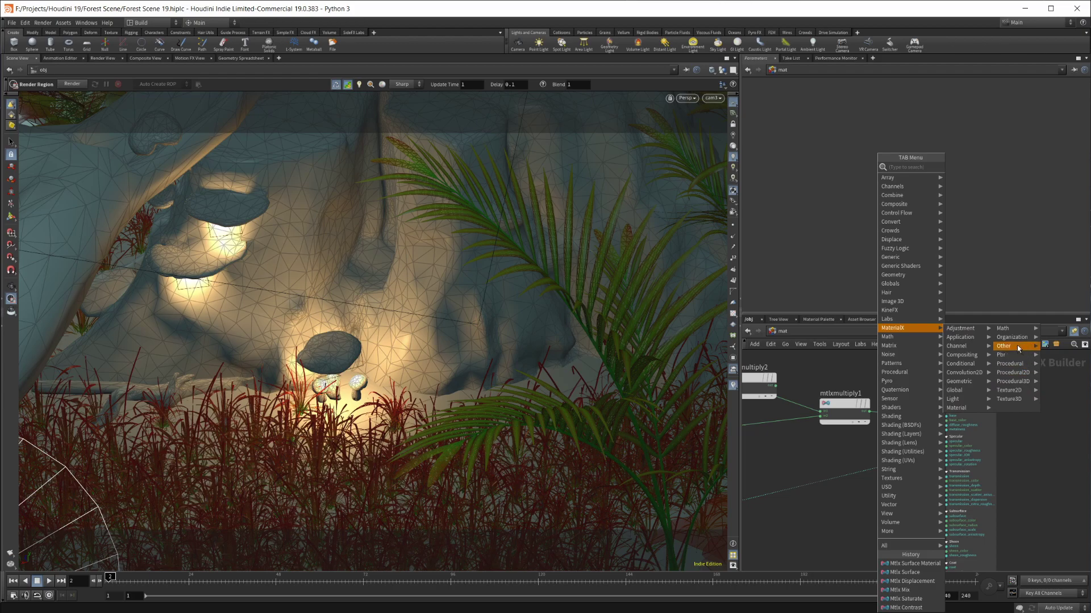
click(866, 463)
Select the Ground surface shader and nudge mtlxmultiply2 among its texture nodes.
middle_drag(866, 463, 800, 446)
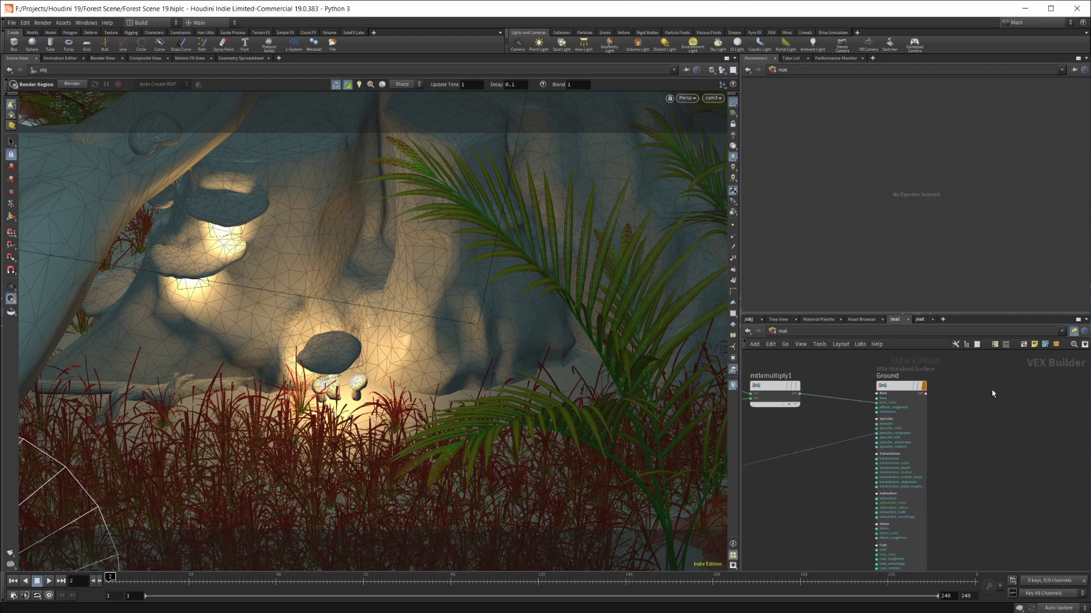
scroll(955, 392, up, 3)
click(921, 400)
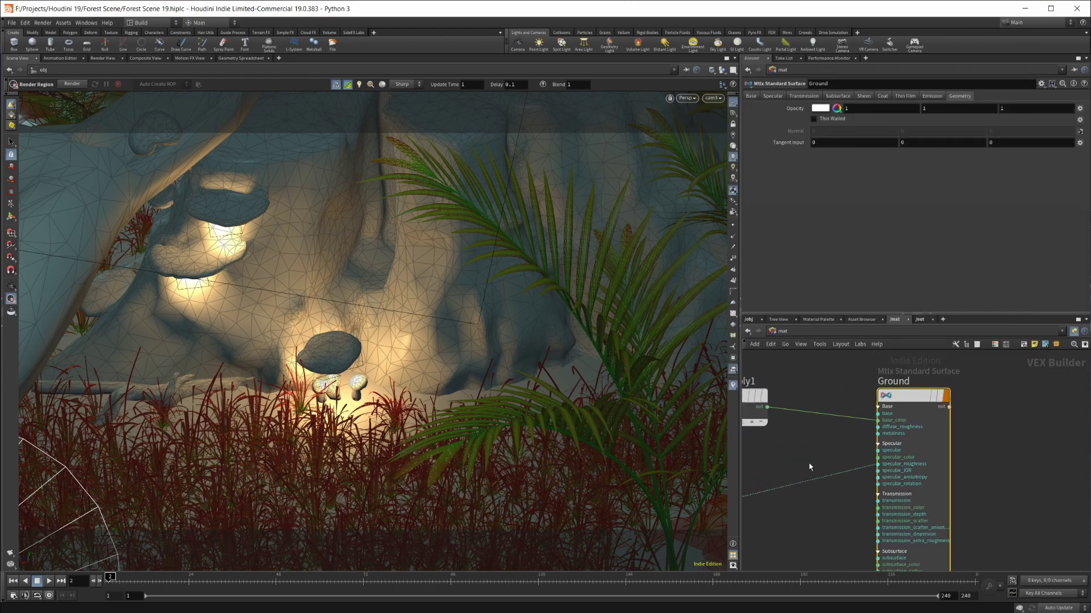
scroll(810, 467, down, 3)
middle_drag(942, 449, 891, 412)
drag(916, 389, 919, 386)
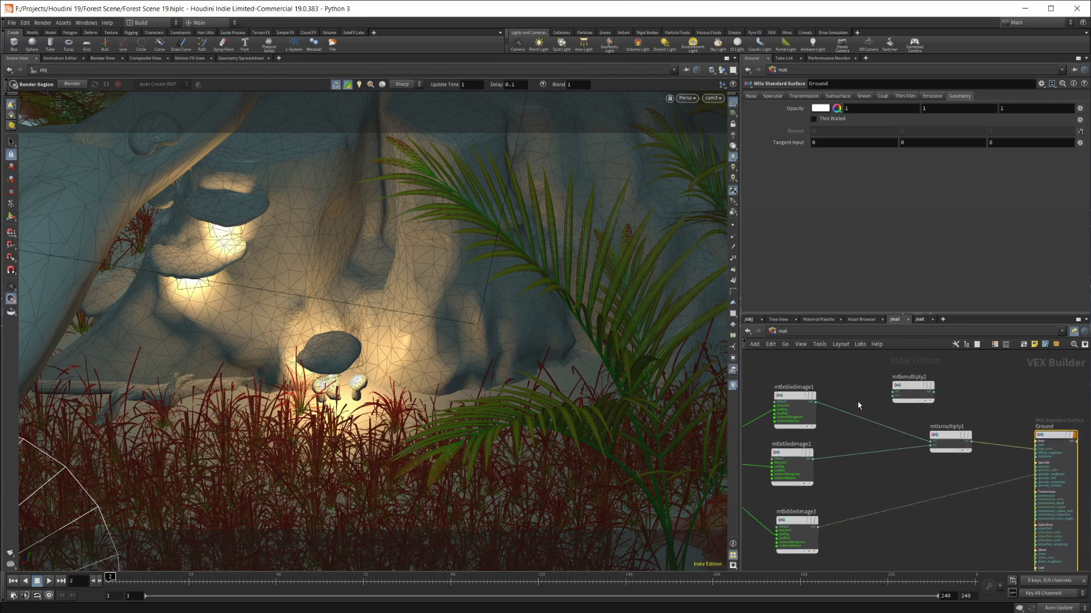
middle_drag(857, 401, 884, 394)
key(Tab)
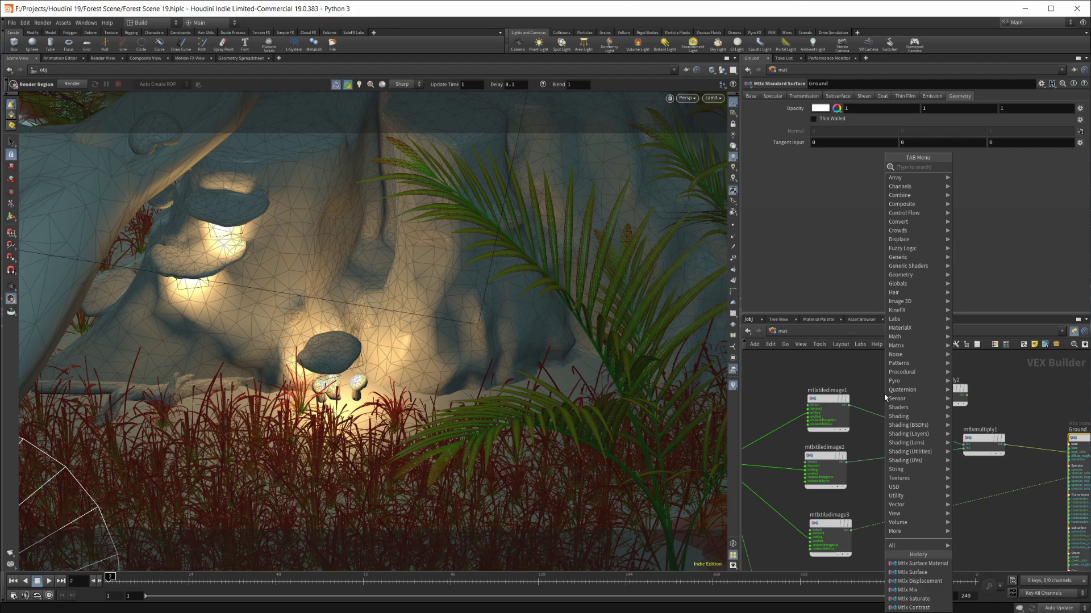
text(mtl)
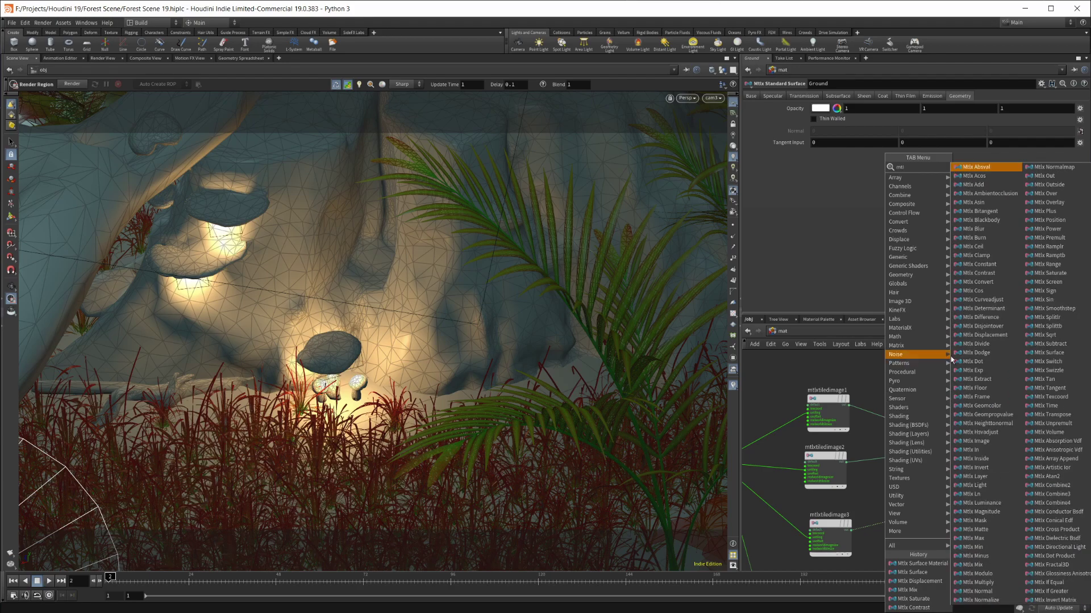
key(Escape)
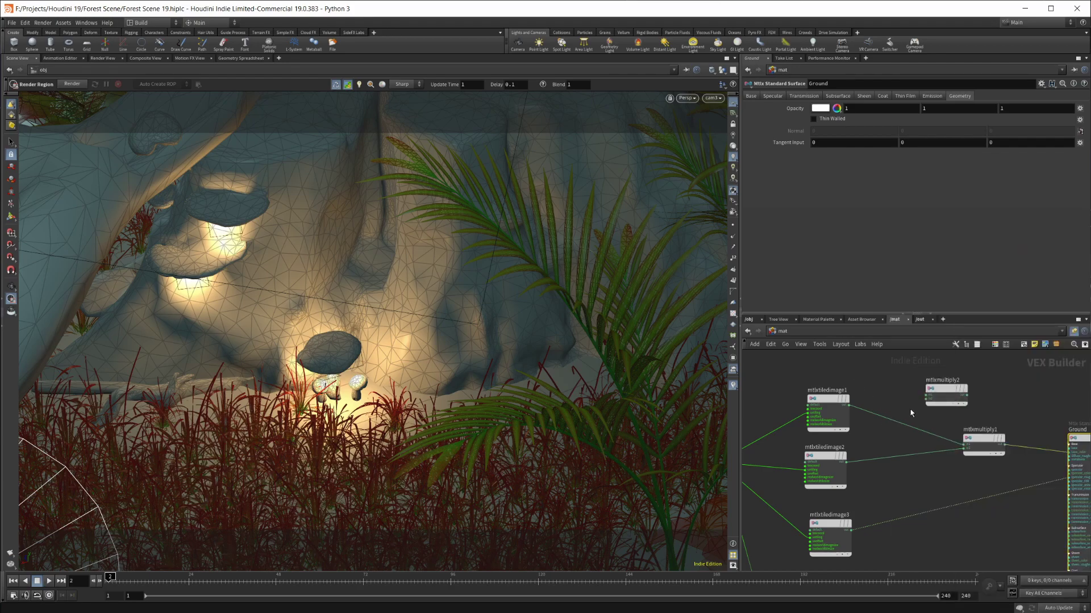
key(Tab)
key(Escape)
click(892, 387)
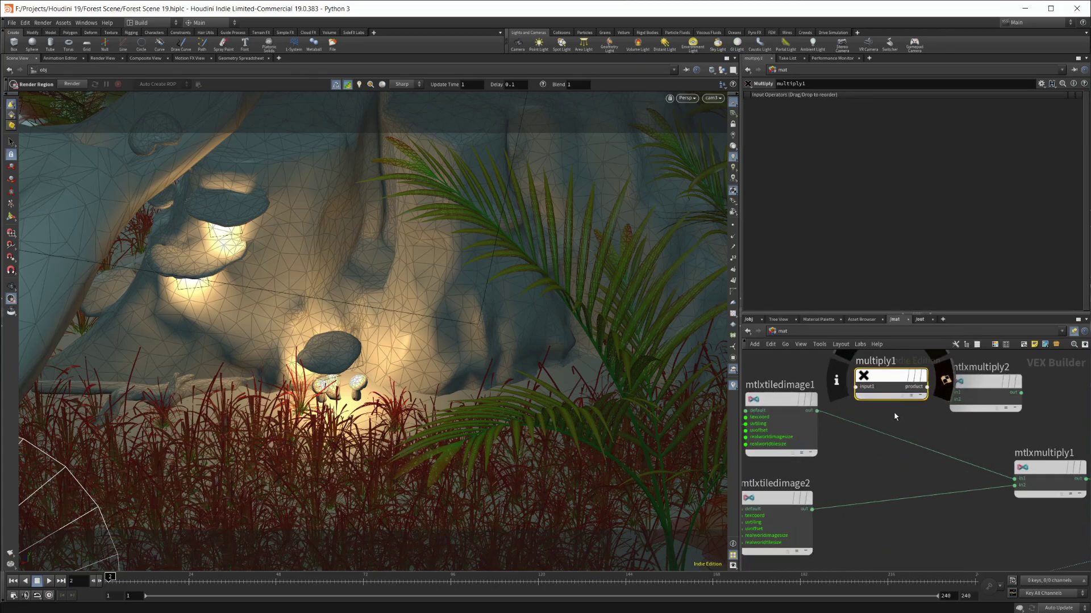
scroll(892, 399, up, 3)
middle_drag(924, 425, 869, 419)
key(Delete)
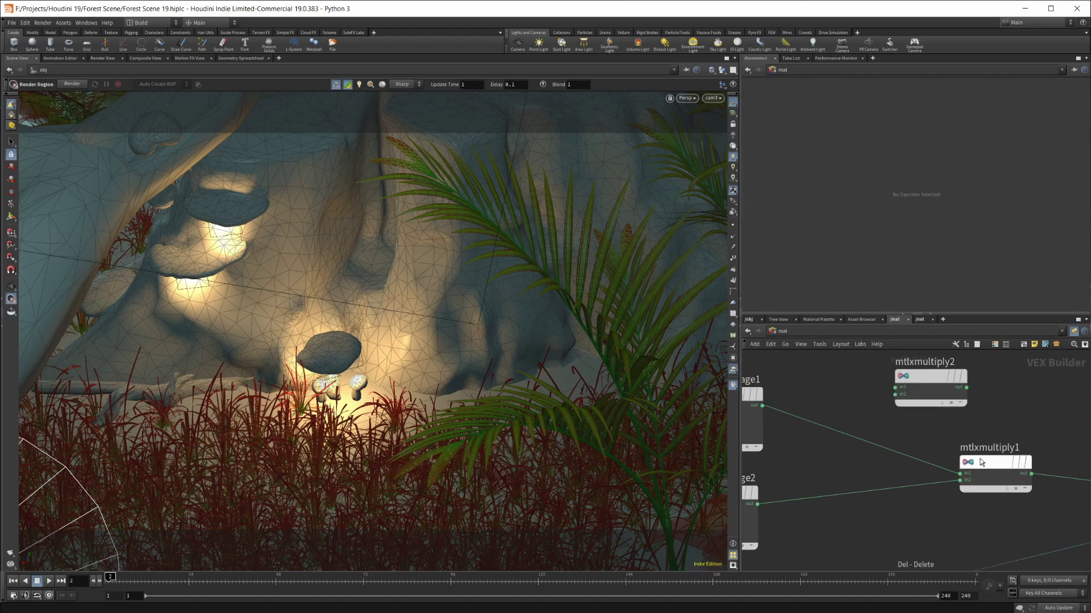
click(995, 462)
scroll(845, 496, down, 3)
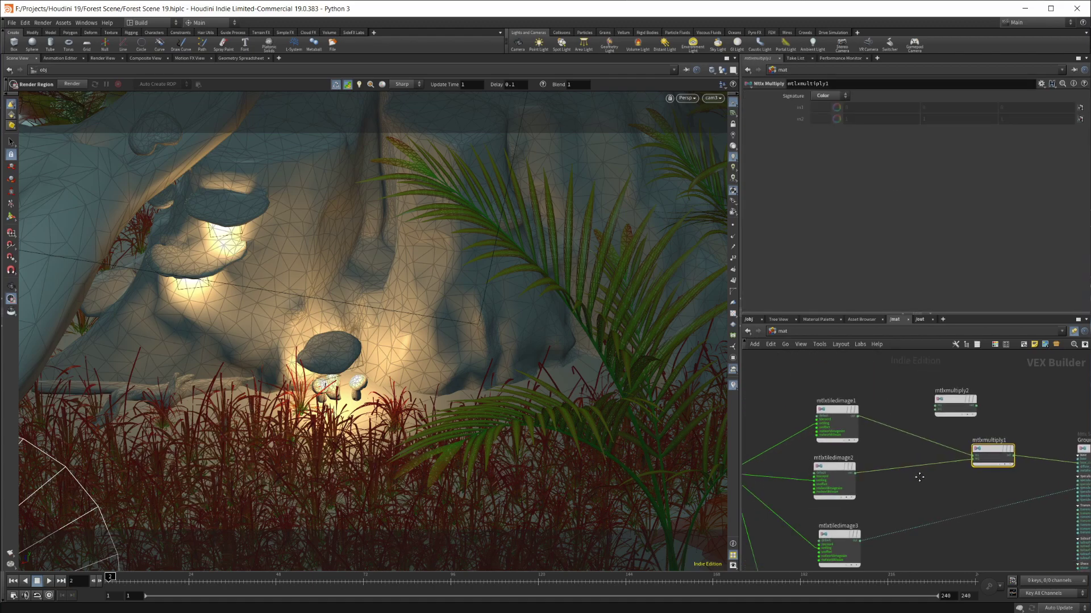
middle_drag(932, 455, 812, 318)
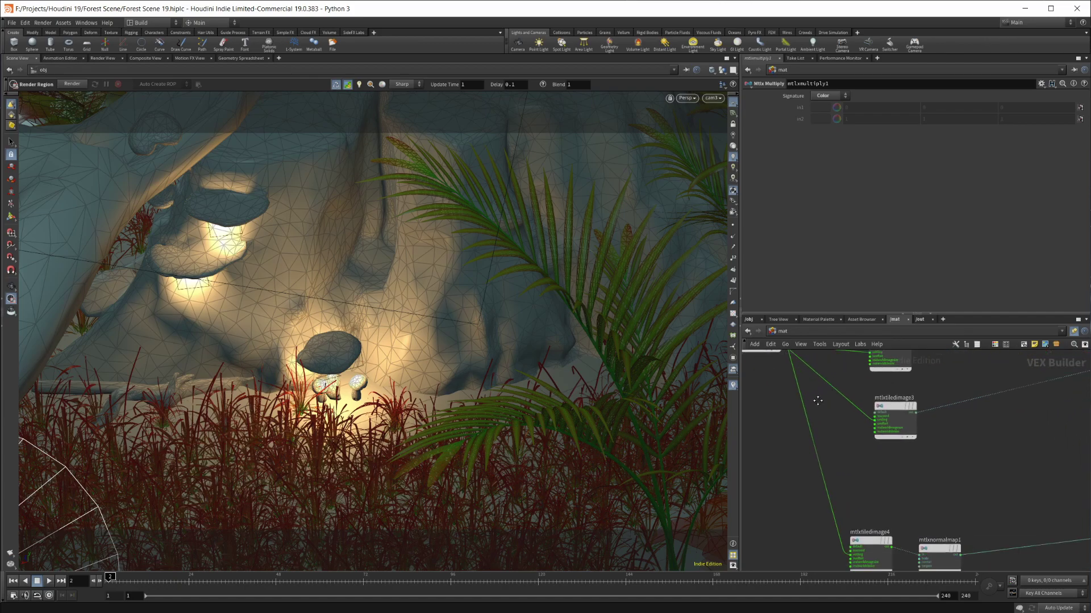
scroll(897, 442, down, 2)
middle_drag(960, 472, 938, 445)
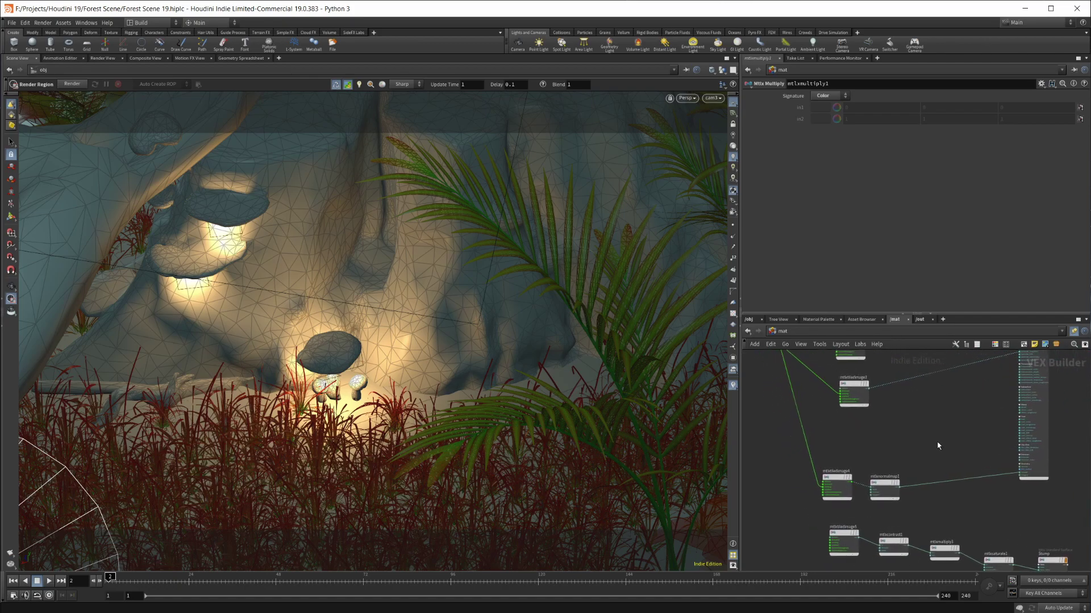
scroll(807, 421, up, 4)
Inspect mtlxabsval1 and mtlxtiledimage1, then cancel a TAB search for 'mtl til'.
click(812, 410)
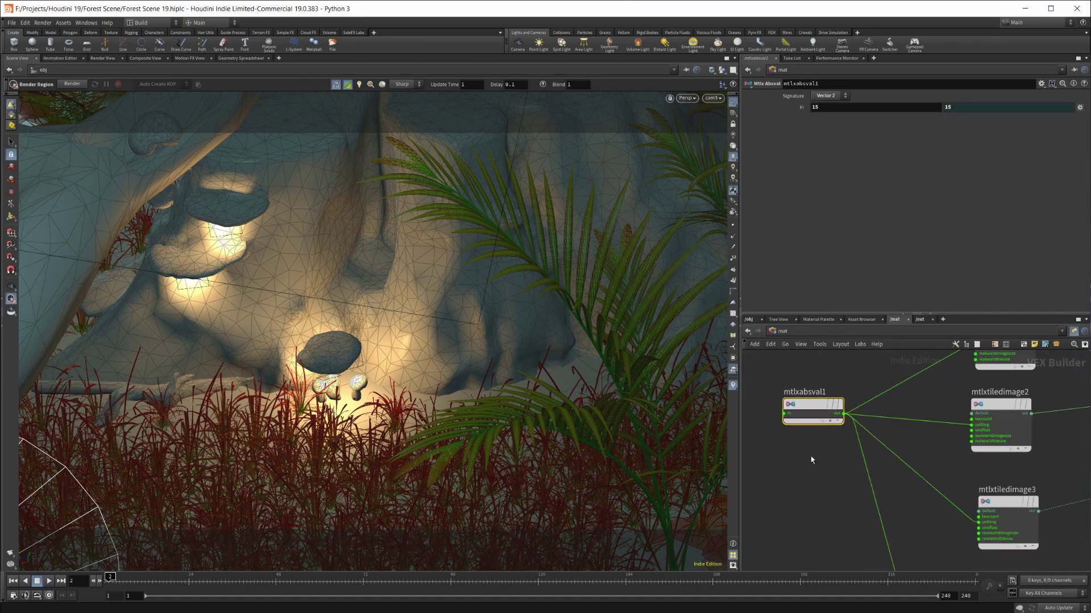
scroll(812, 460, down, 2)
scroll(854, 427, up, 2)
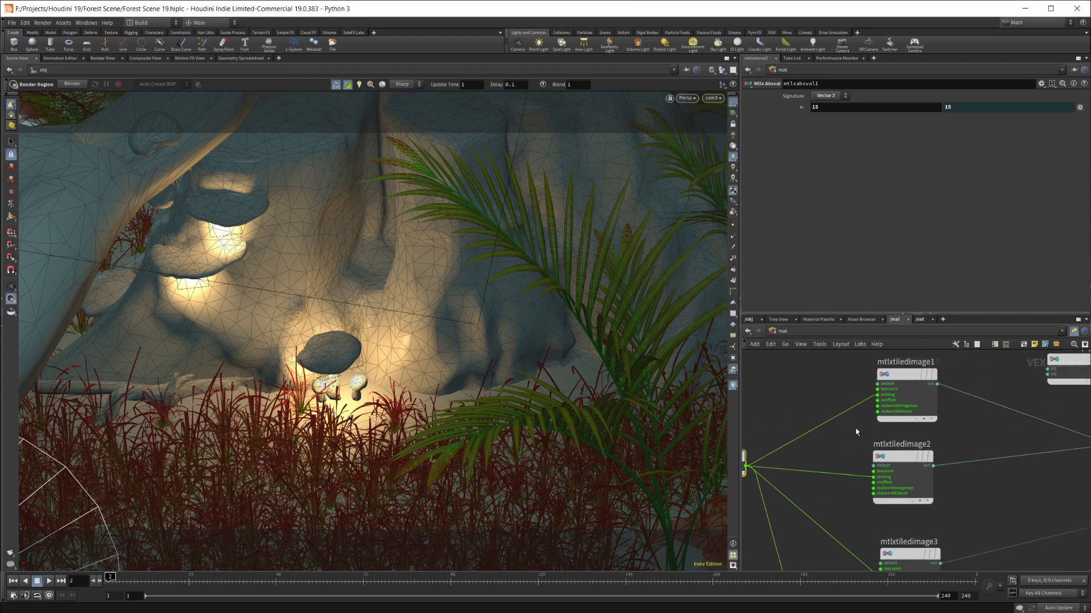
click(898, 380)
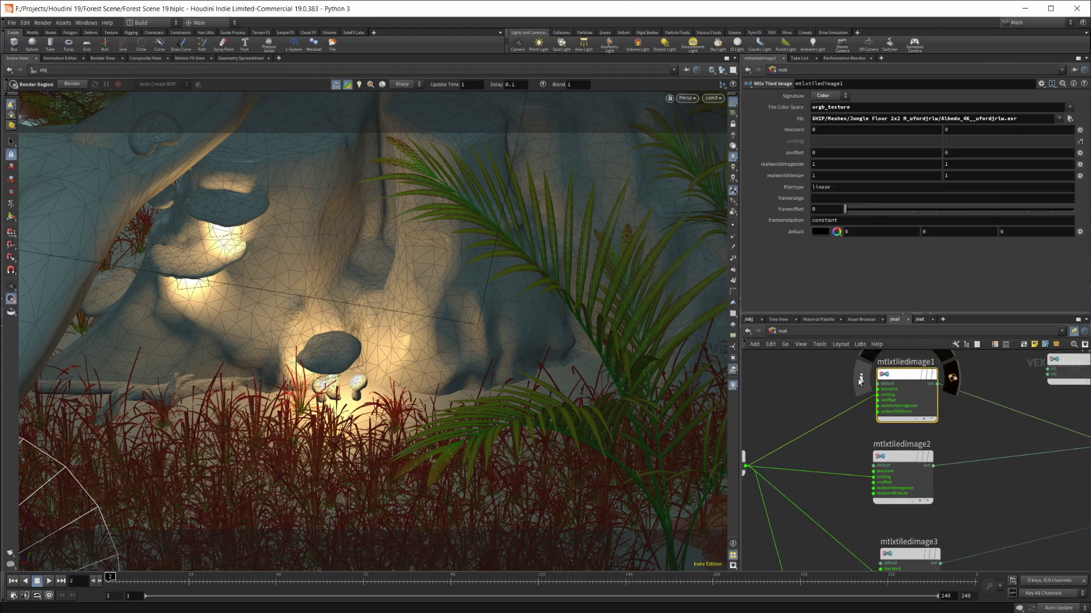
key(Tab)
text(mtl til)
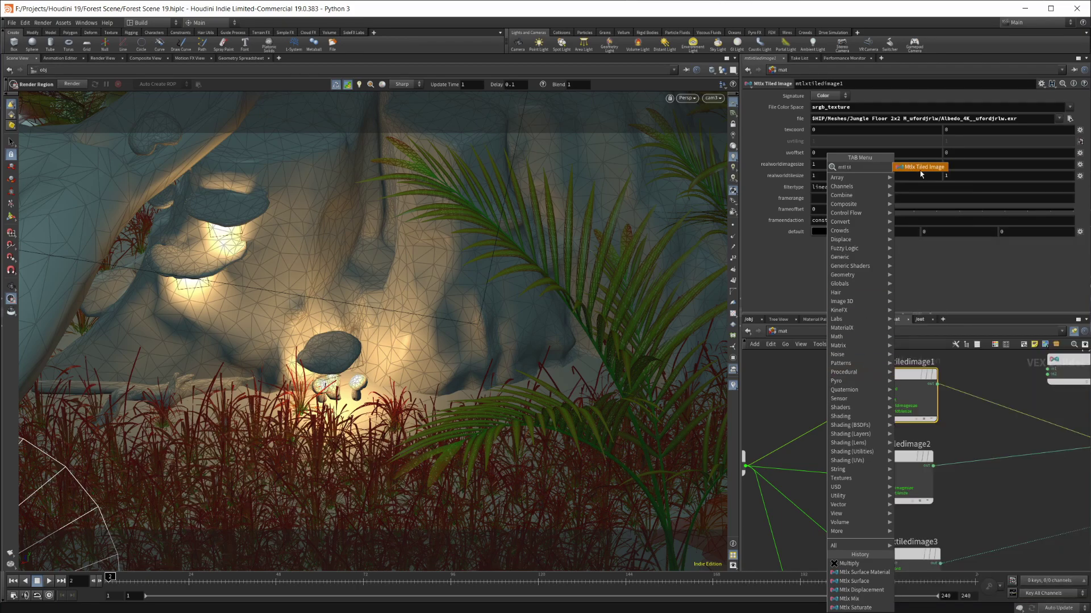
key(Escape)
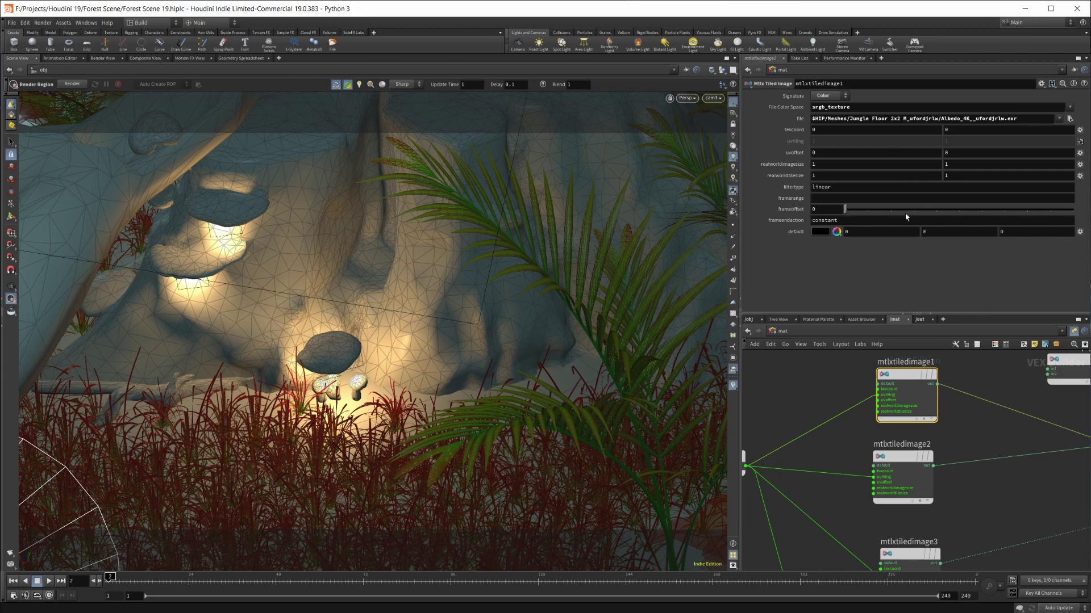
Compare mtlxabsval1's input values with mtlxtiledimage1's texture settings.
key(ctrl+v)
click(797, 435)
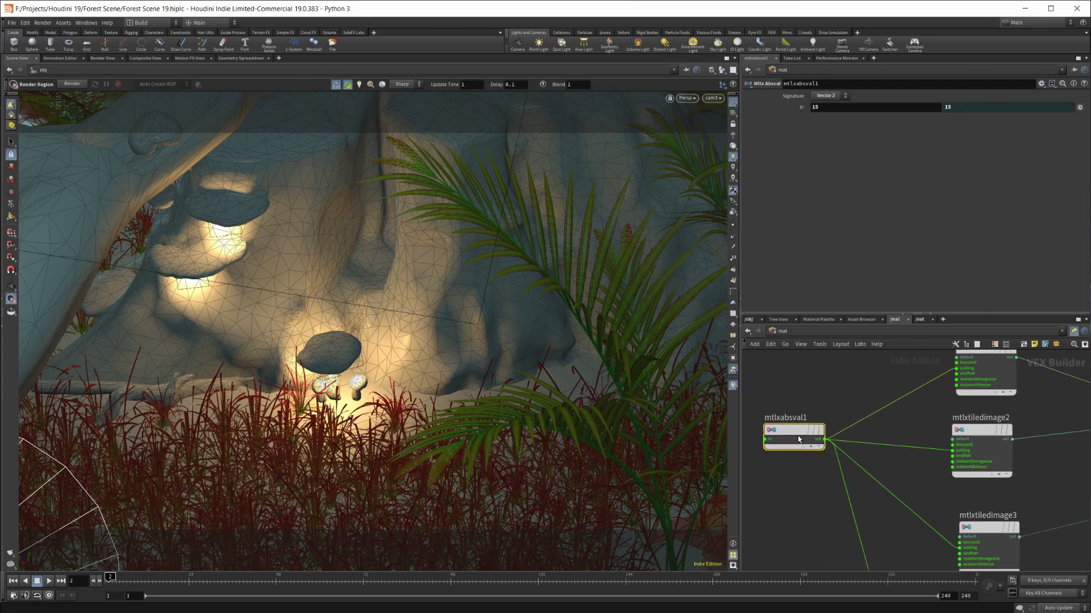
middle_drag(954, 413, 897, 413)
click(926, 377)
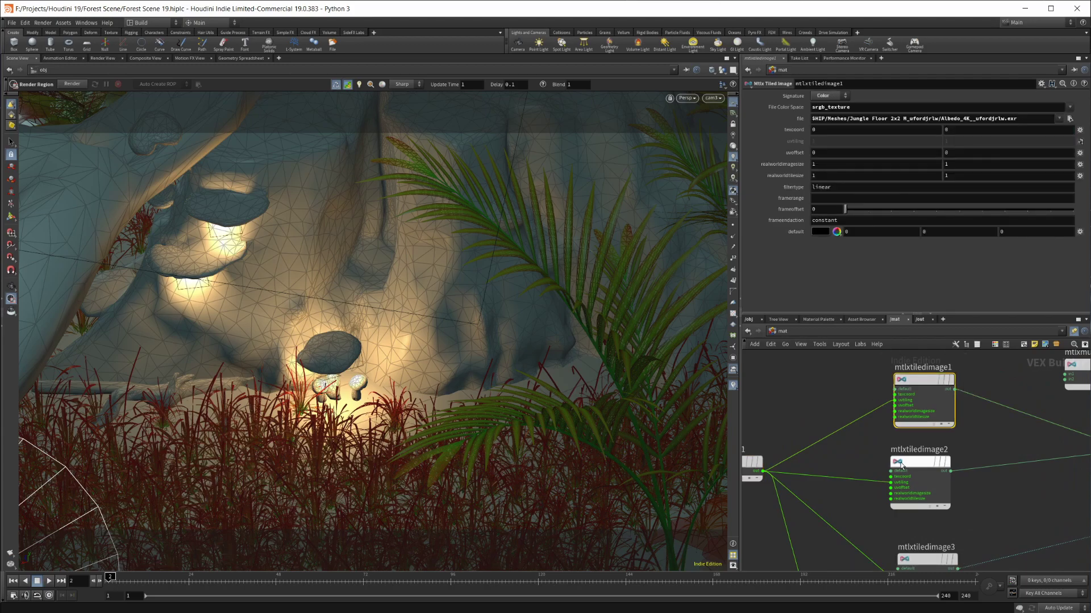
middle_drag(1012, 426, 1040, 425)
click(770, 437)
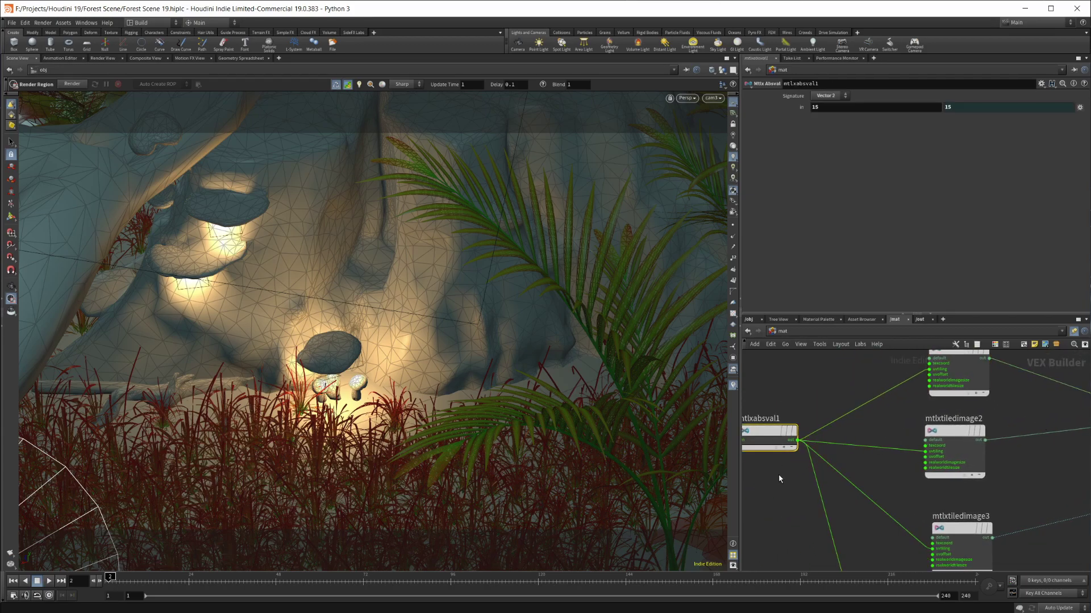
Zoom and pan the network to the normal map and contrast nodes.
scroll(925, 458, down, 3)
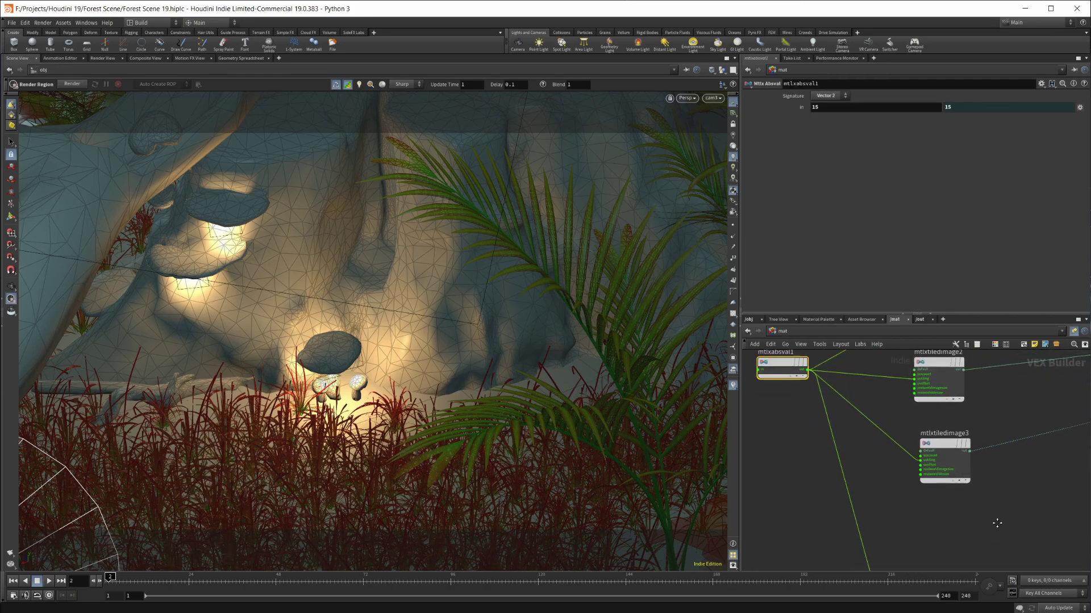
scroll(932, 463, down, 2)
scroll(939, 453, up, 5)
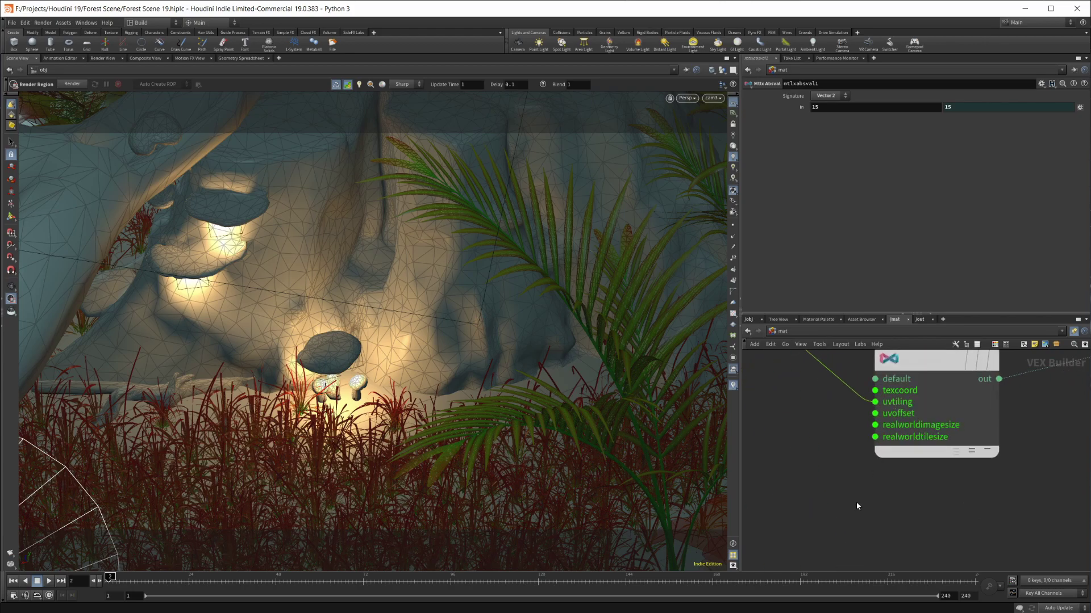
scroll(857, 506, down, 3)
scroll(959, 523, down, 3)
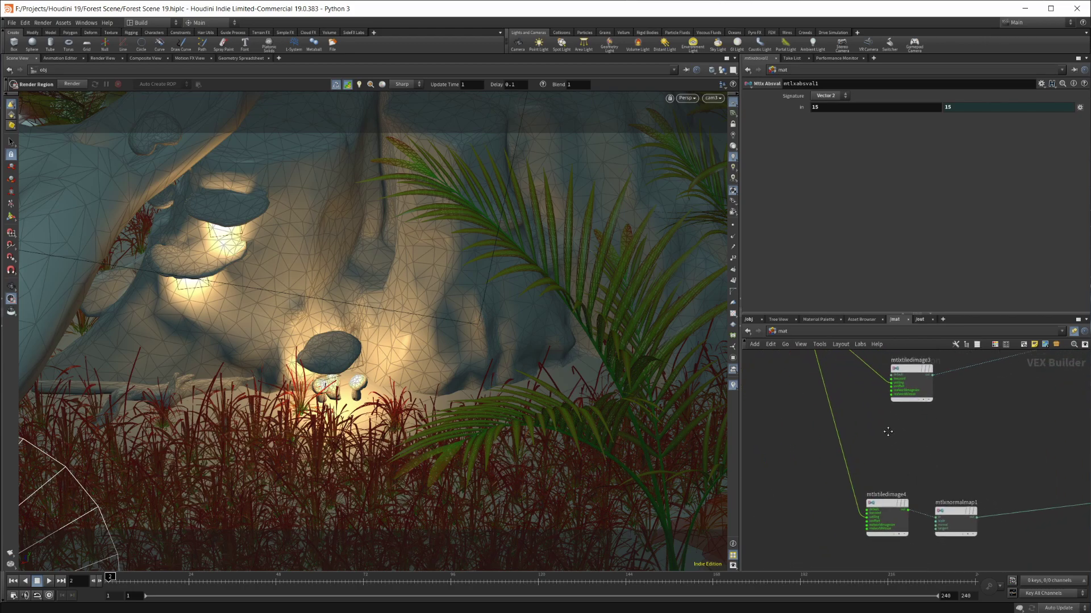
middle_drag(958, 443, 918, 402)
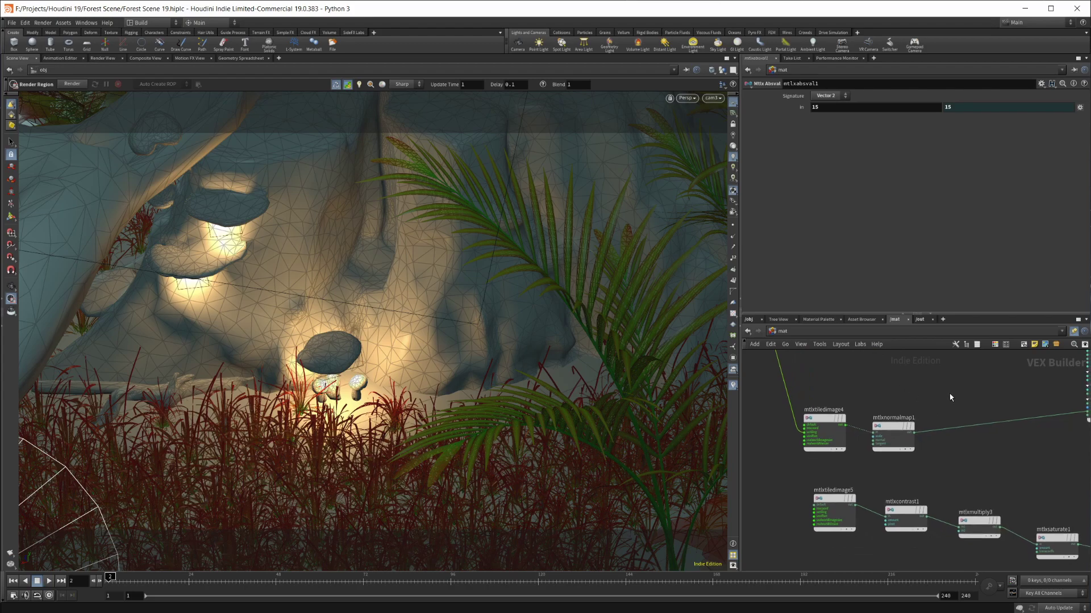
Inspect mtlxnormalmap1 and the mtlxtiledimage4 normal texture that feeds it.
drag(949, 393, 865, 430)
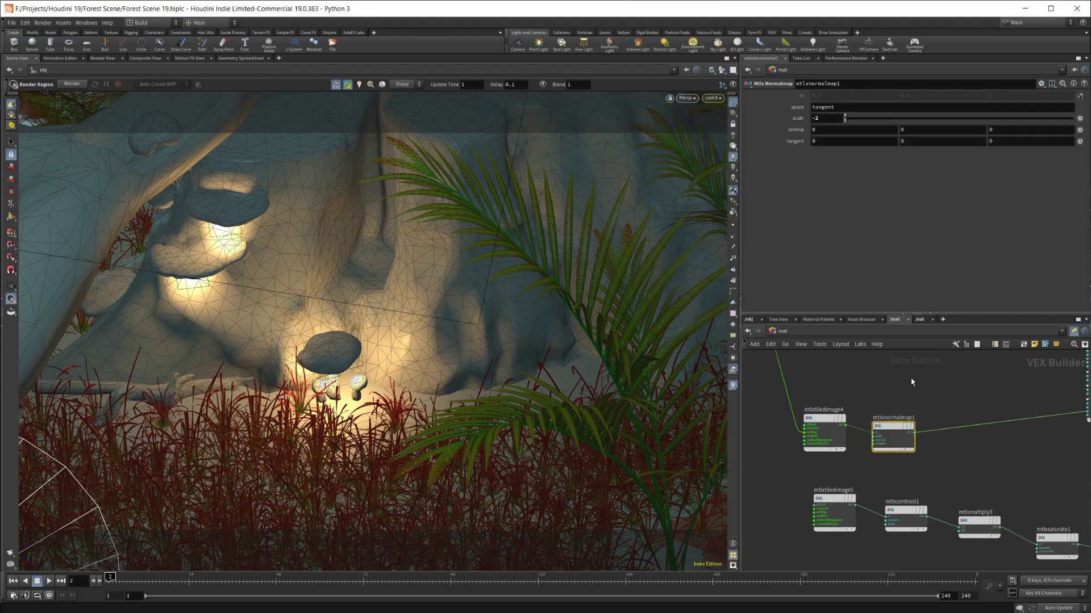
click(824, 431)
click(888, 428)
Follow the normal wire to the Stump material and inspect mtlxcontrast1 (amount 1.02) and mtlxsaturate1.
middle_drag(1042, 371, 811, 425)
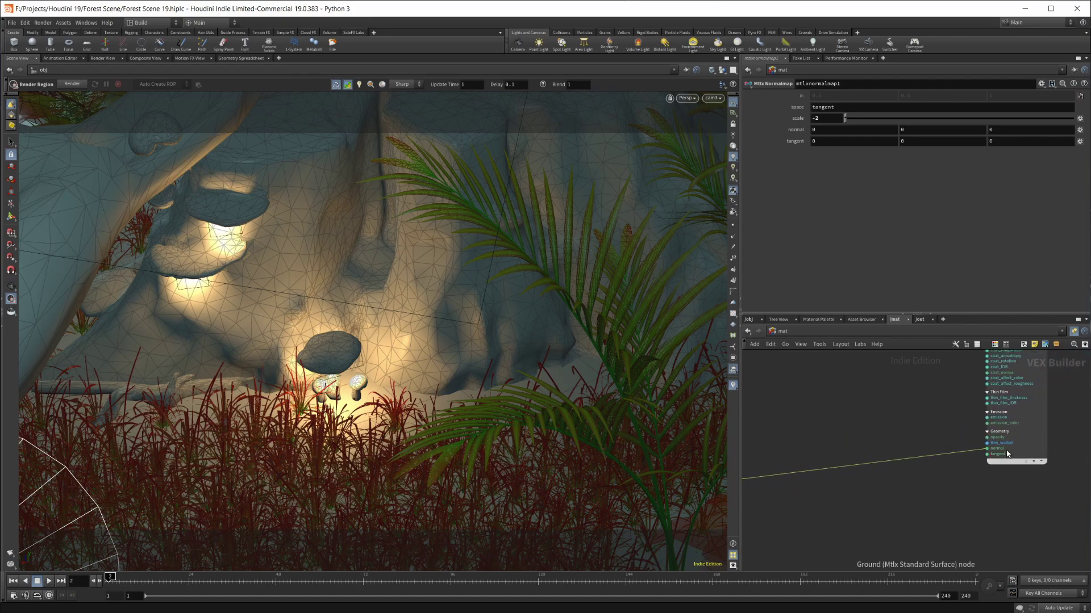
scroll(956, 472, down, 2)
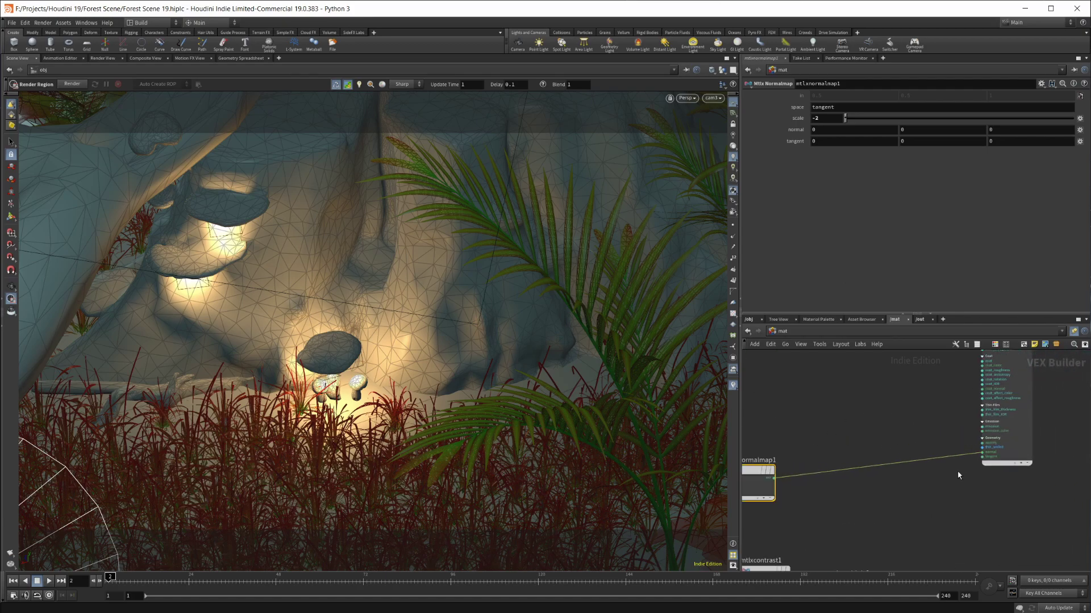
middle_drag(905, 401, 826, 459)
scroll(911, 448, down, 2)
scroll(861, 463, up, 4)
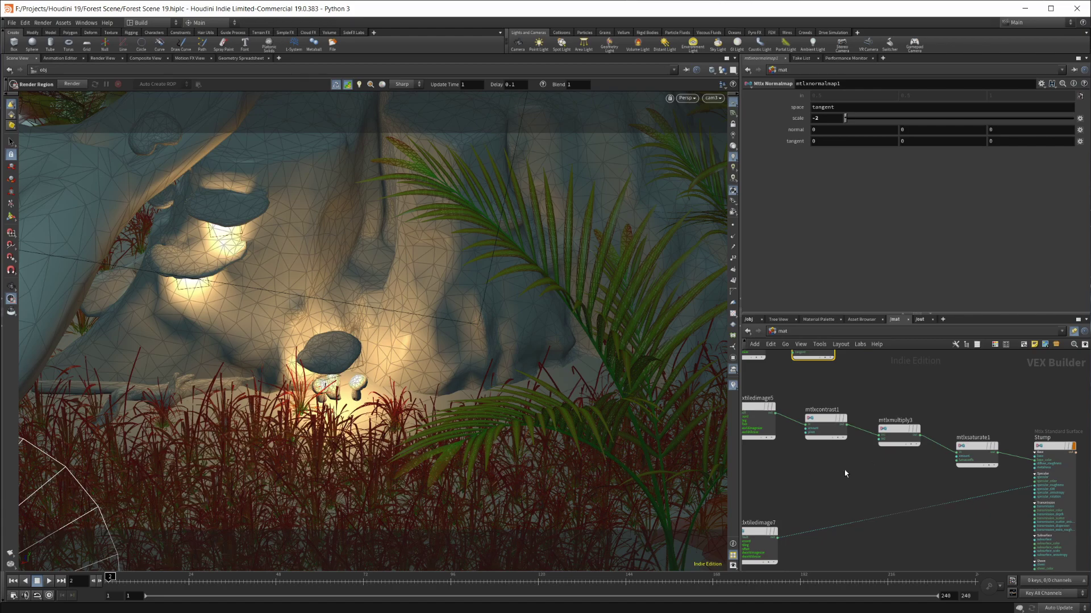
click(826, 427)
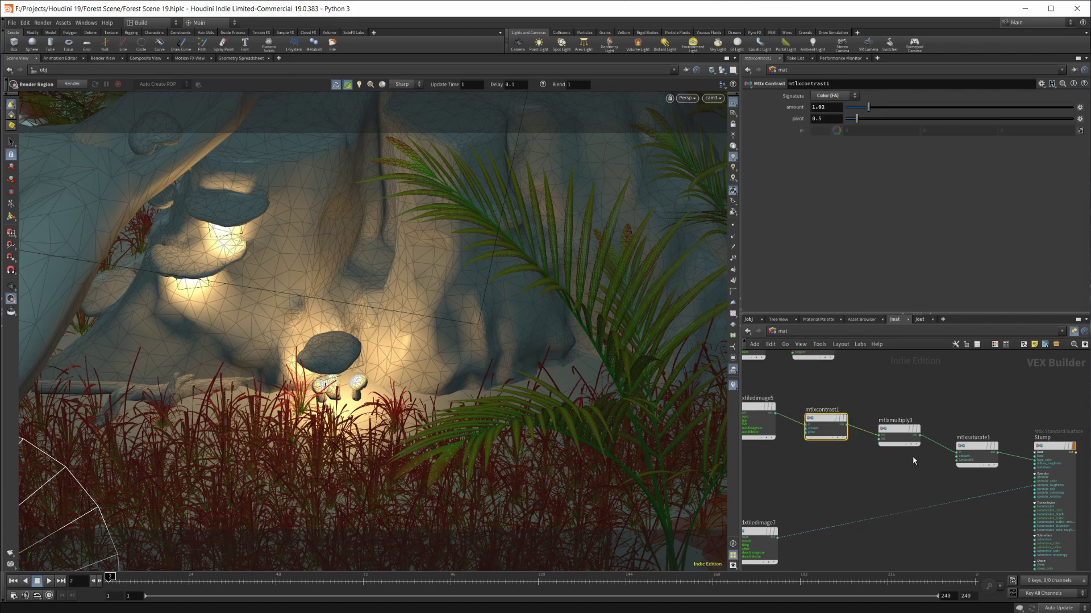
click(975, 454)
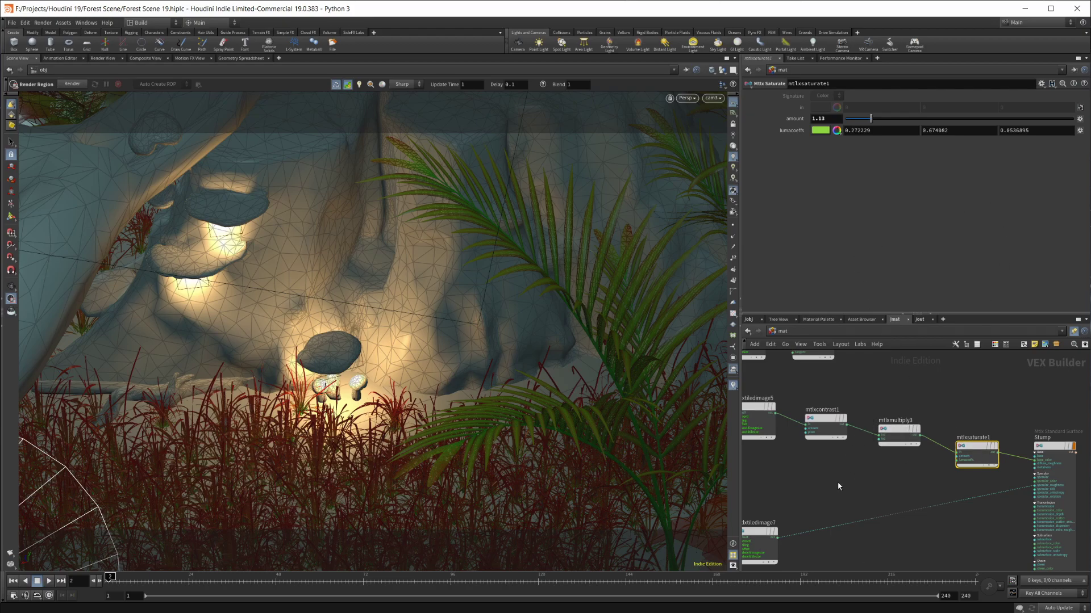
Search the TAB menu for 'mtl co' and 'r', cancel without adding nodes, and zoom out.
key(Tab)
text(mtl)
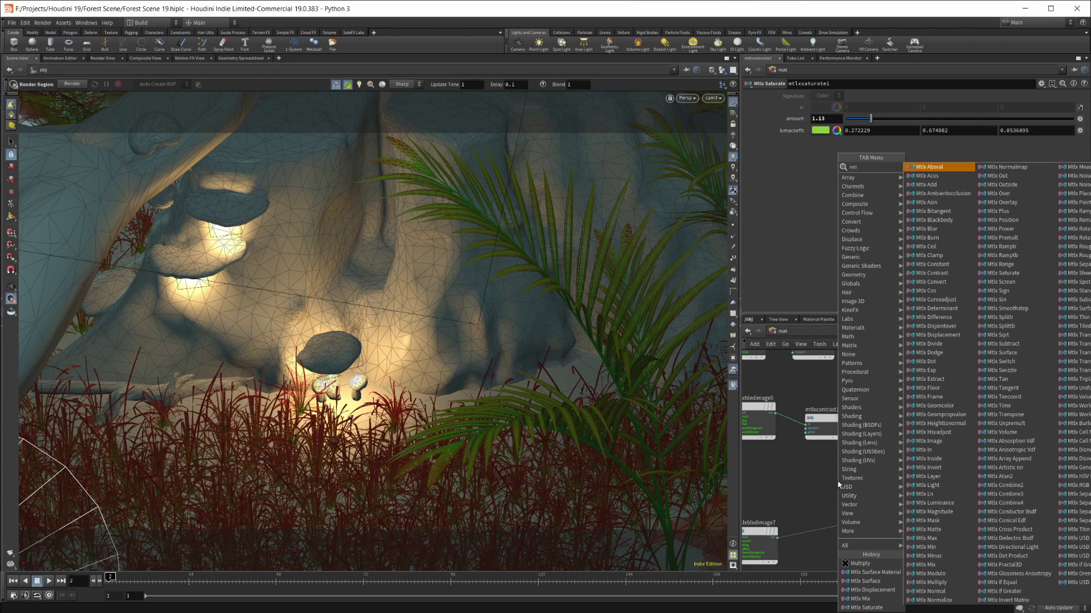
text( co)
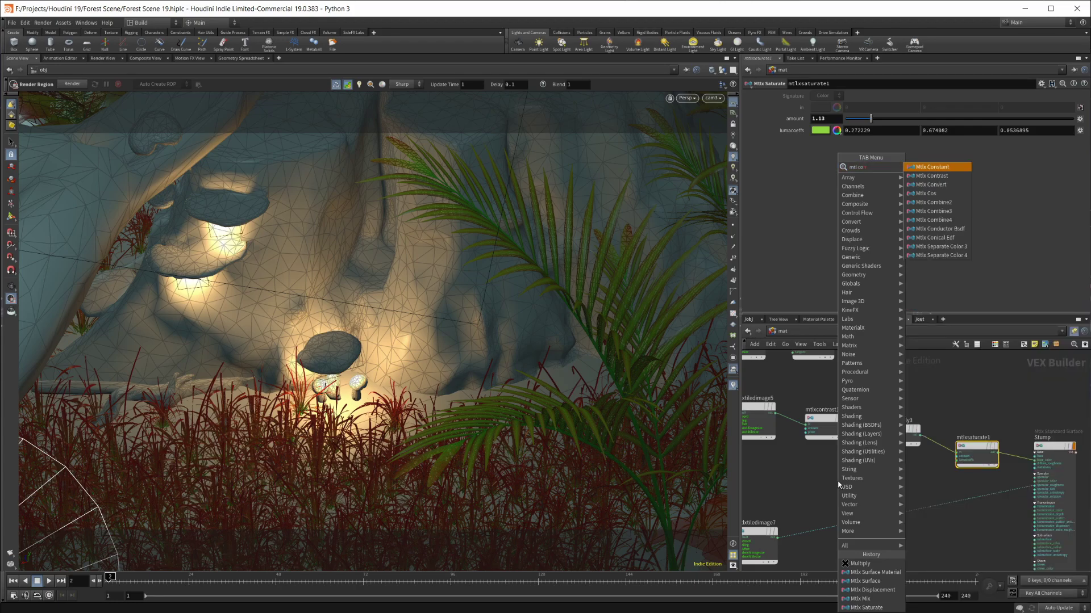
key(BackSpace)
key(BackSpace)
key(BackSpace)
key(BackSpace)
key(BackSpace)
key(BackSpace)
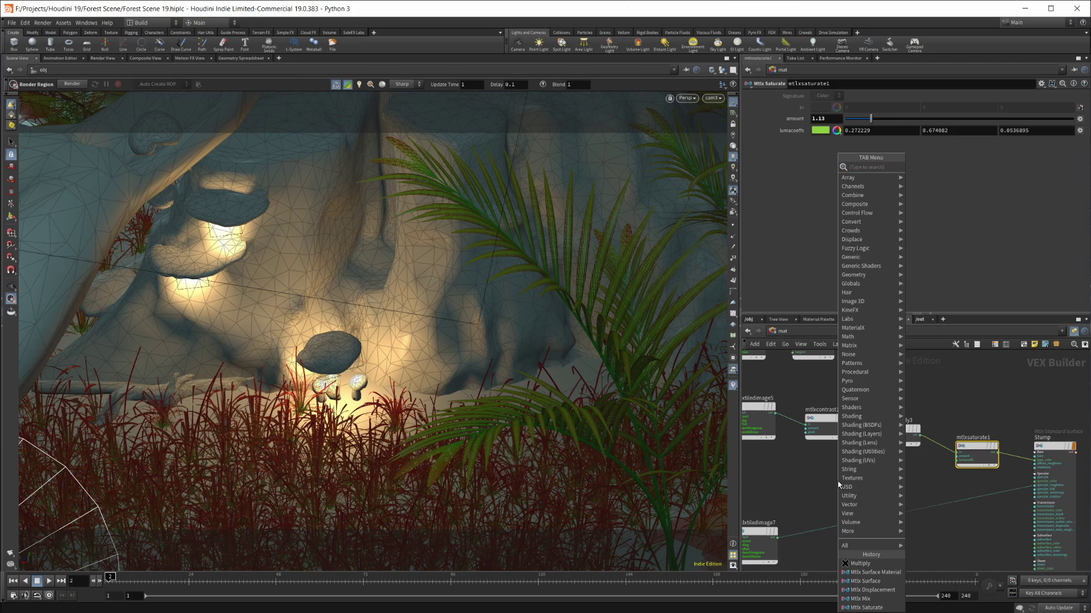
text(r)
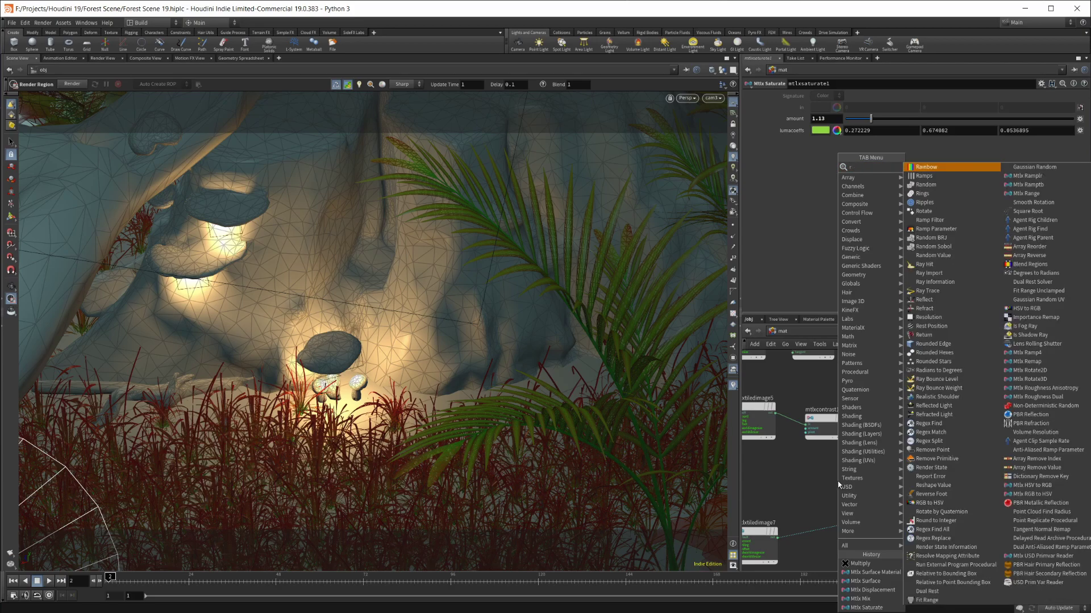
key(BackSpace)
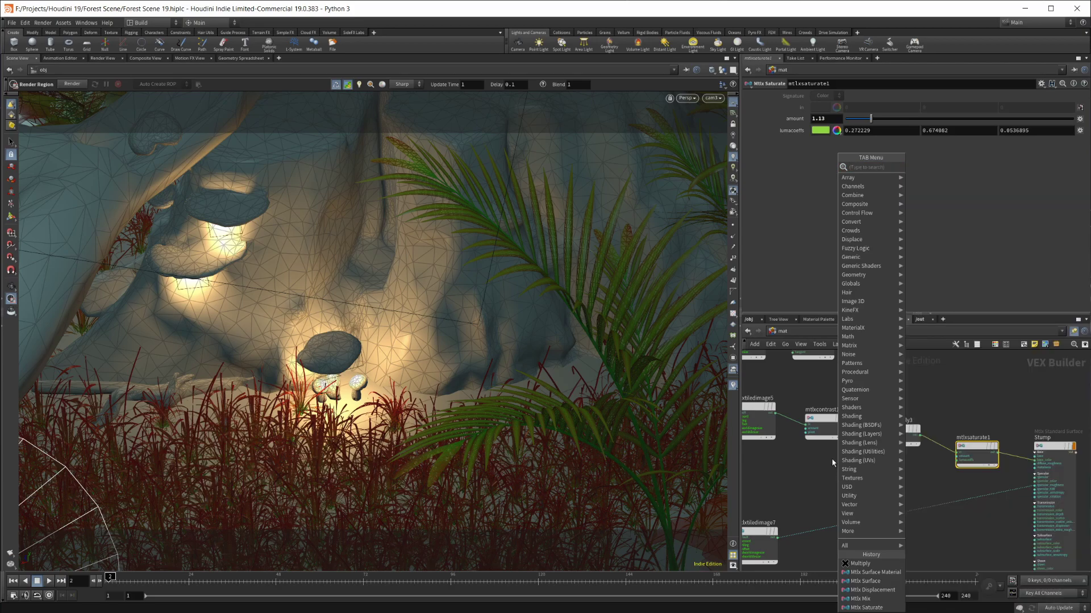
key(Escape)
scroll(932, 483, down, 4)
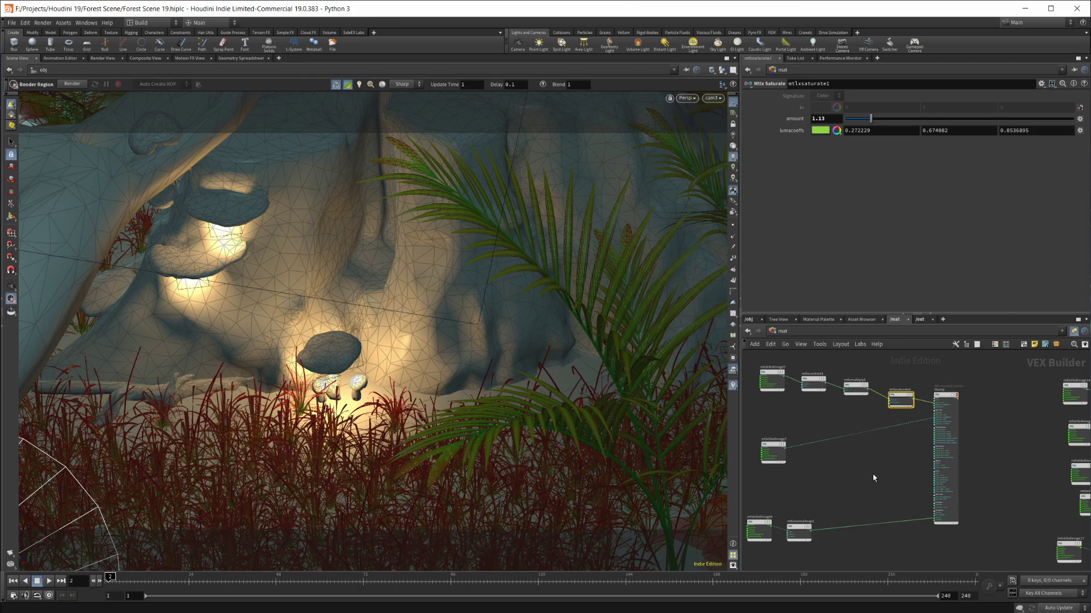
Nudge mtlxcontrast1 upward and check mtlxmultiply3's multiply value near the Stump material.
middle_drag(861, 477, 880, 499)
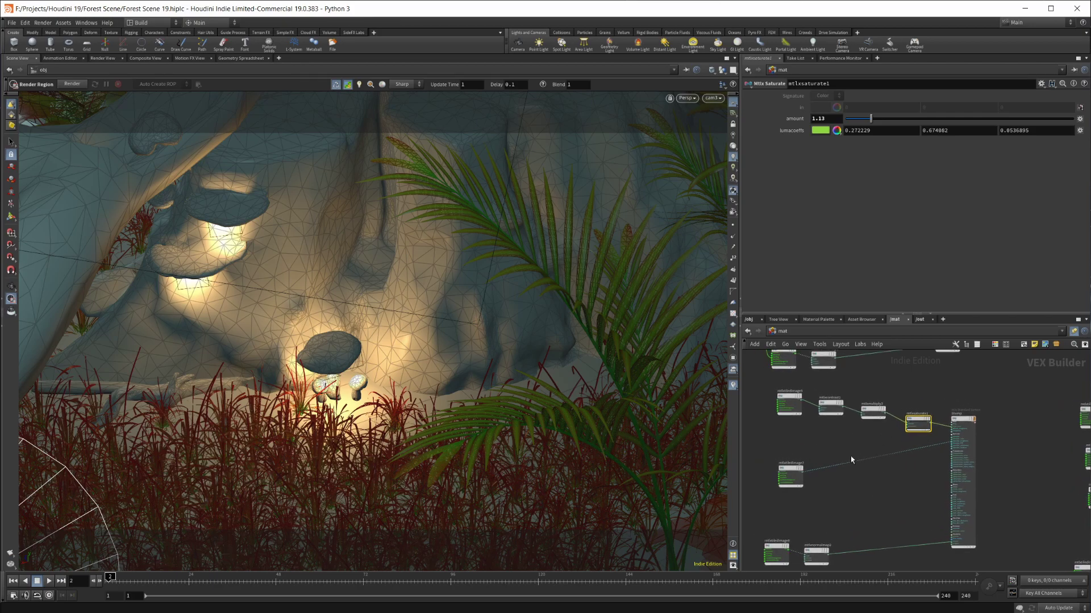
scroll(874, 447, up, 1)
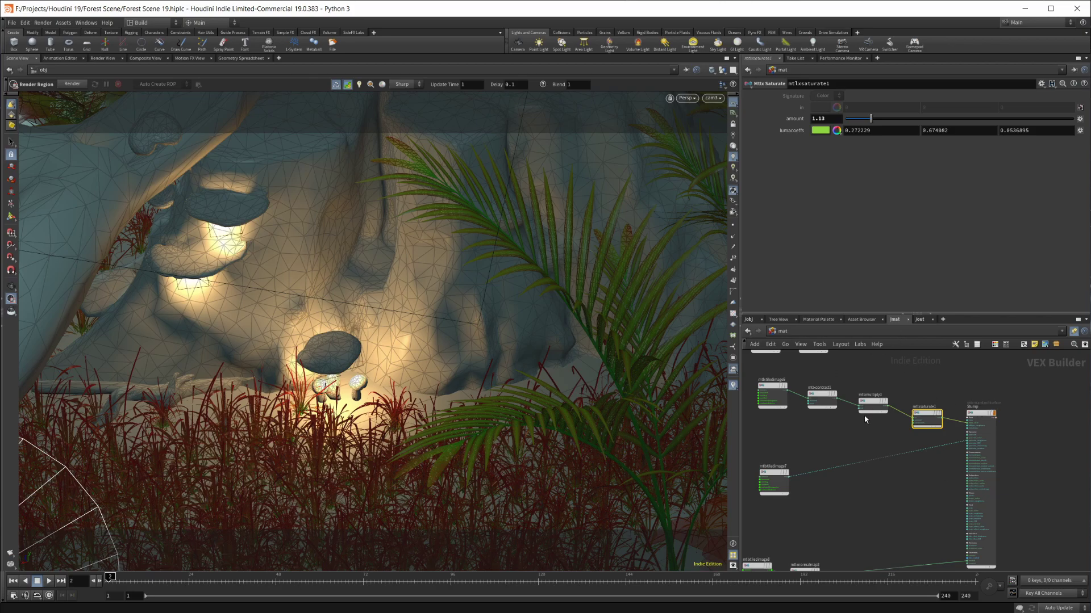
scroll(864, 419, up, 2)
mouse_move(864, 422)
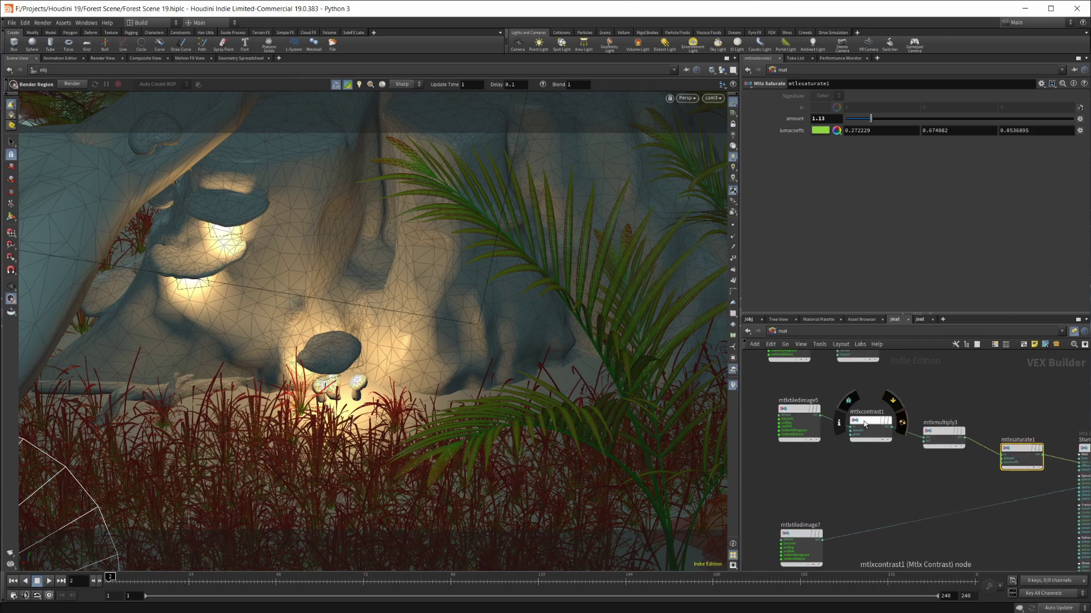
drag(863, 423, 865, 417)
click(943, 434)
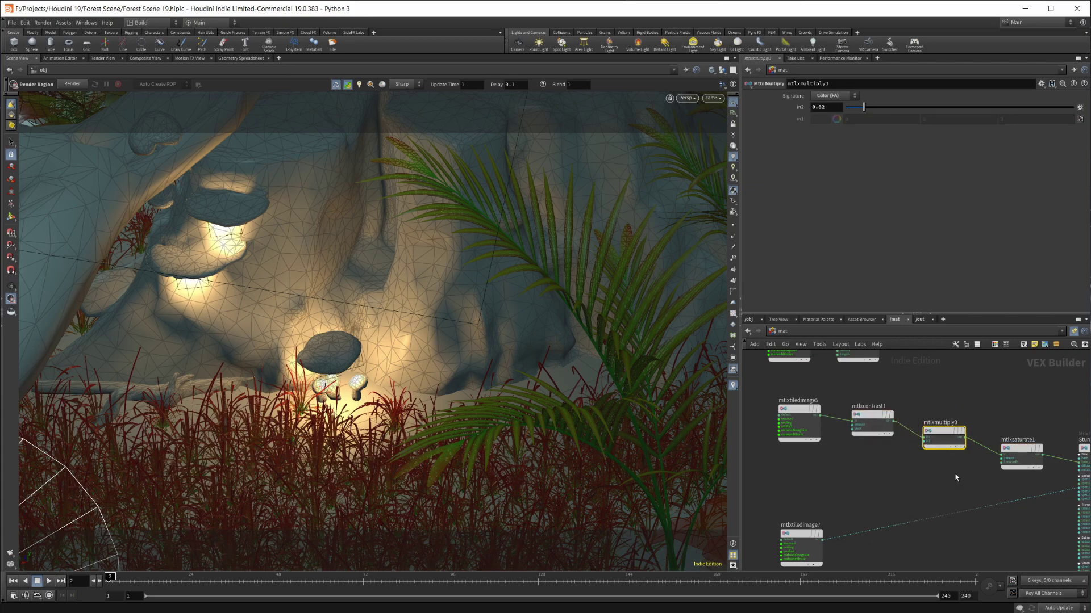
middle_drag(956, 477, 849, 446)
Pan around the material network to survey the mtlx node groups, including the Grass textures.
key(Down)
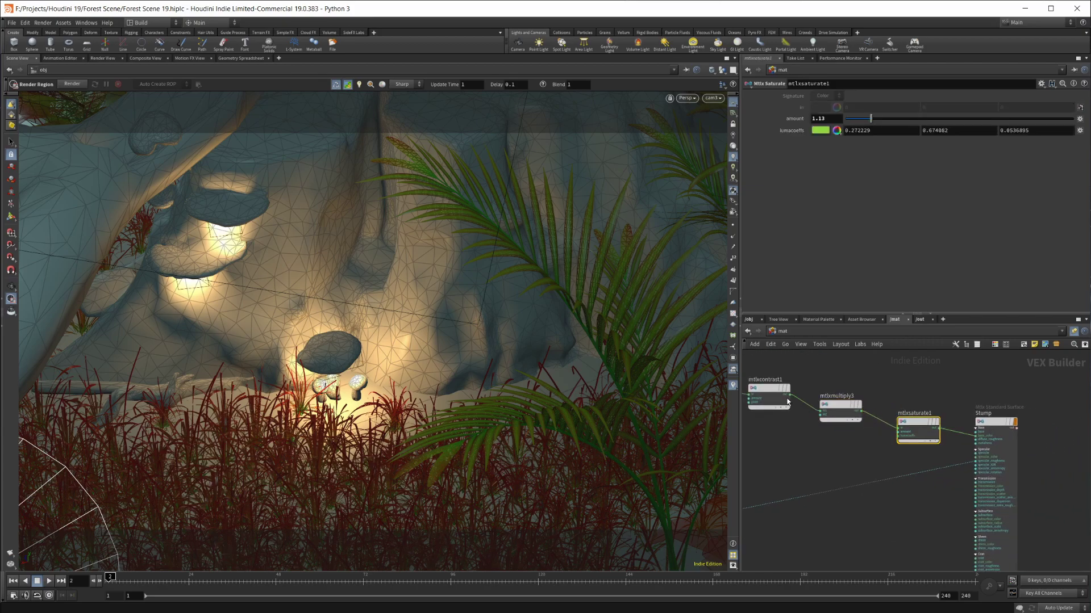
scroll(787, 401, down, 3)
middle_drag(923, 483, 823, 418)
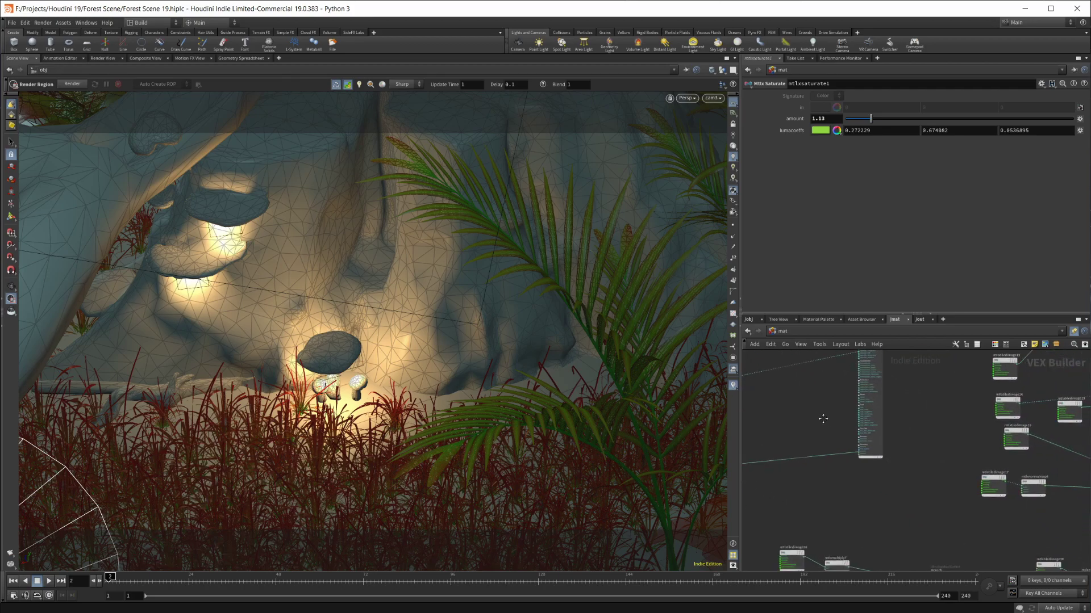
middle_drag(857, 510, 1021, 405)
scroll(842, 415, down, 2)
middle_drag(841, 416, 823, 530)
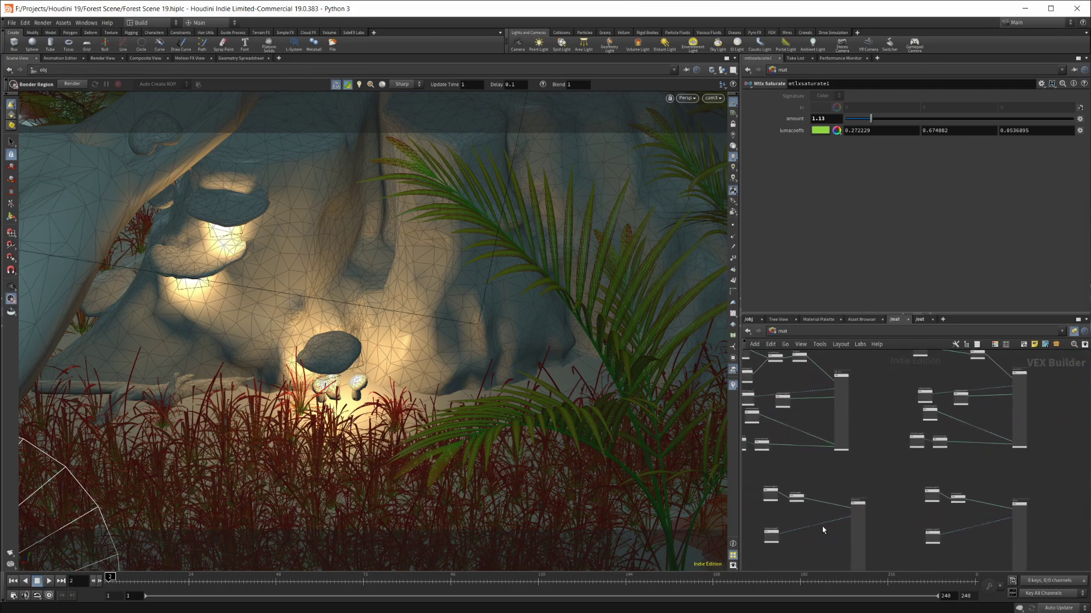
middle_drag(881, 442, 920, 445)
scroll(912, 471, up, 3)
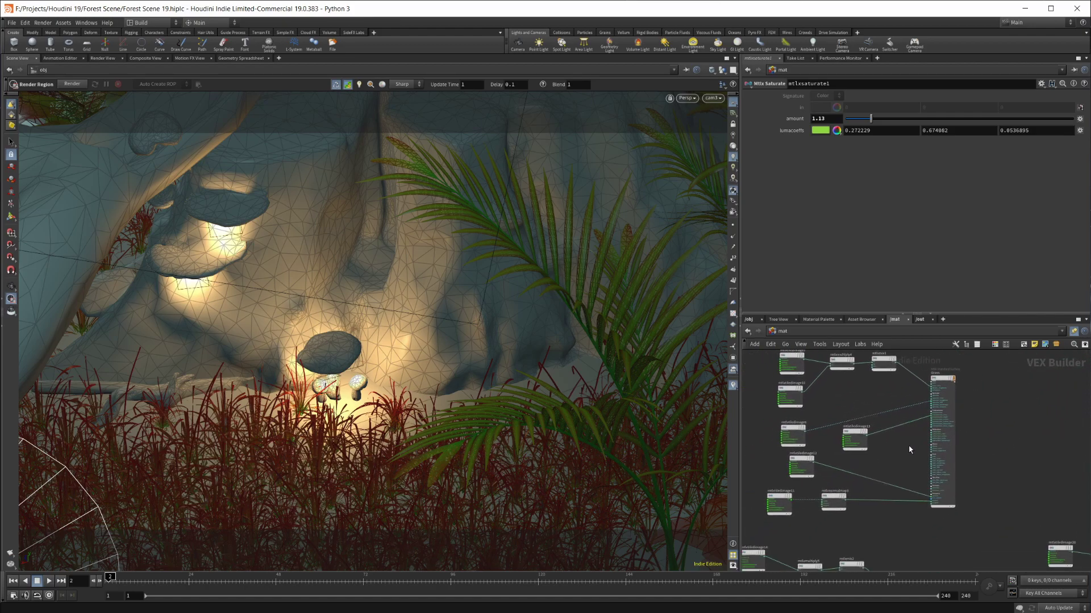
scroll(904, 445, up, 3)
scroll(920, 440, down, 5)
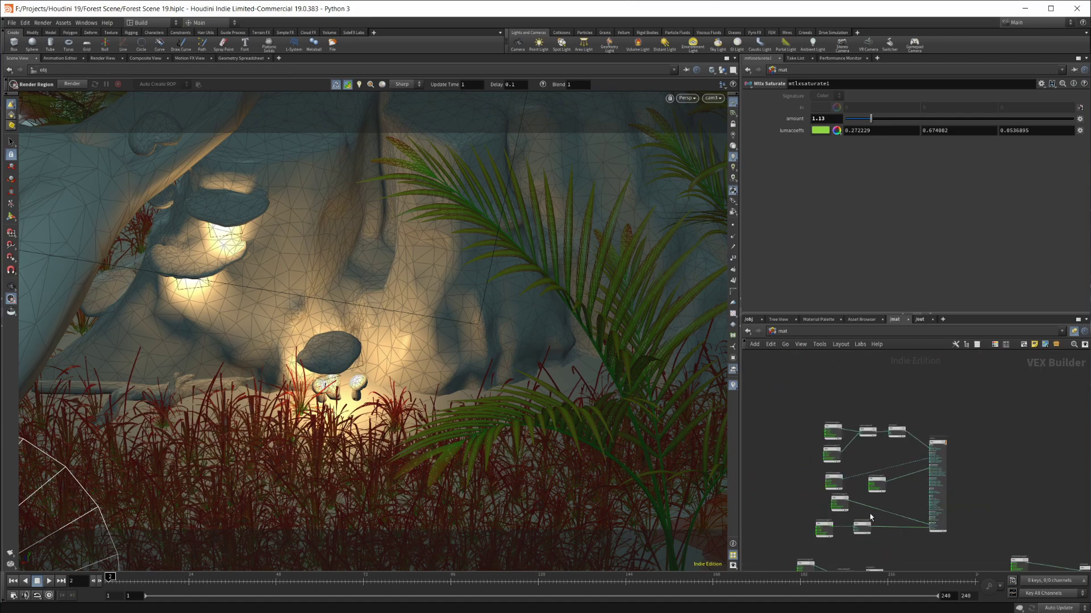
scroll(900, 445, up, 3)
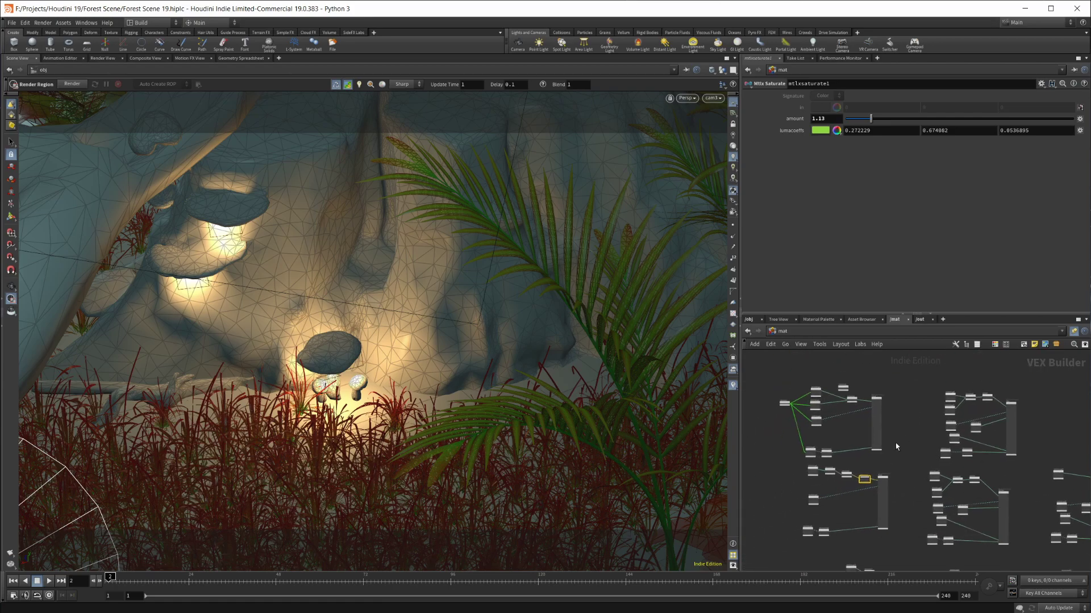
Return to /obj and frame all geometry, camera and light nodes.
click(749, 320)
scroll(907, 440, down, 3)
middle_drag(954, 442, 886, 440)
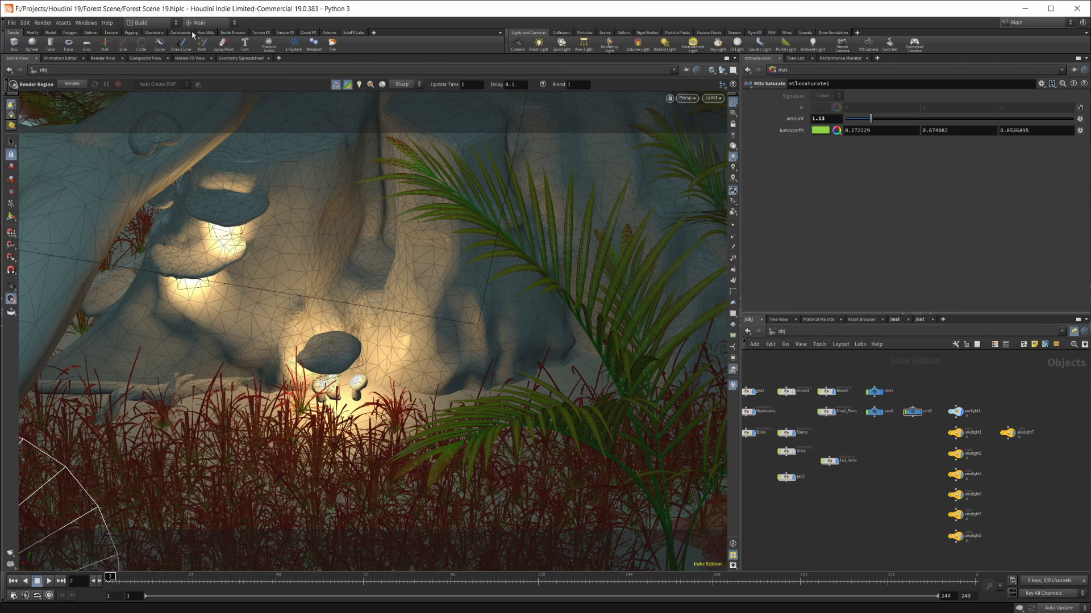
Check the desktop layouts list and close it, keeping the Build desktop.
click(147, 22)
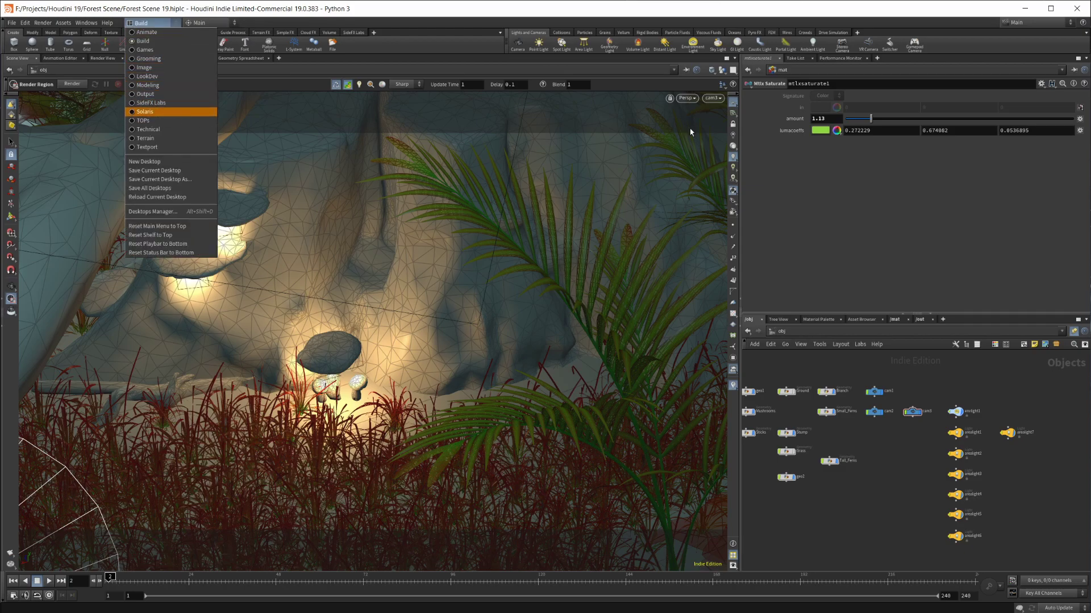
click(346, 139)
scroll(926, 464, up, 3)
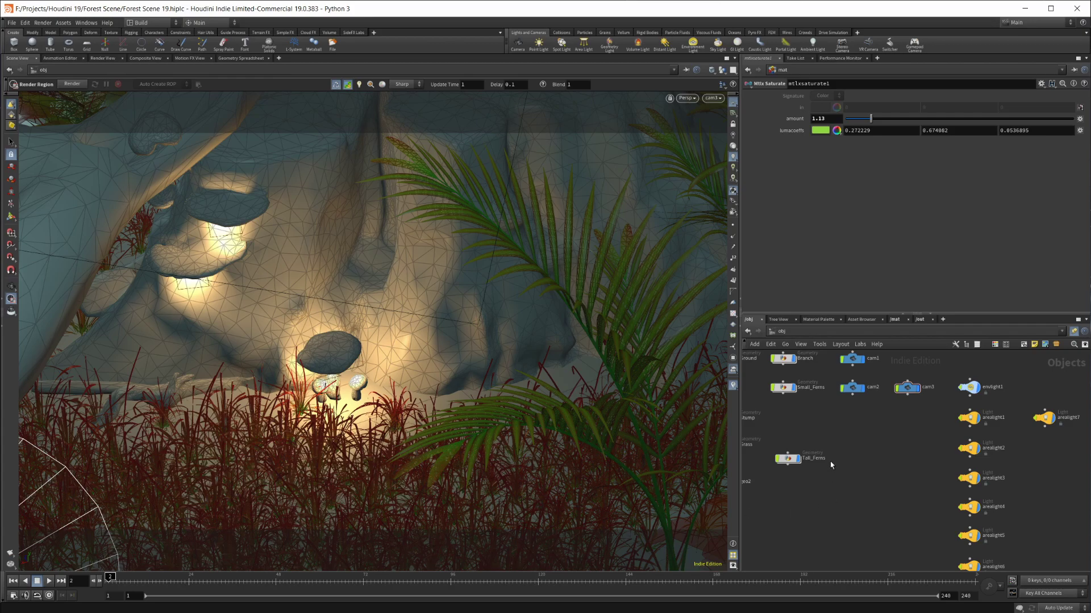
Turn off geo2's display flag so the red grass disappears from the viewport.
middle_drag(839, 467, 912, 449)
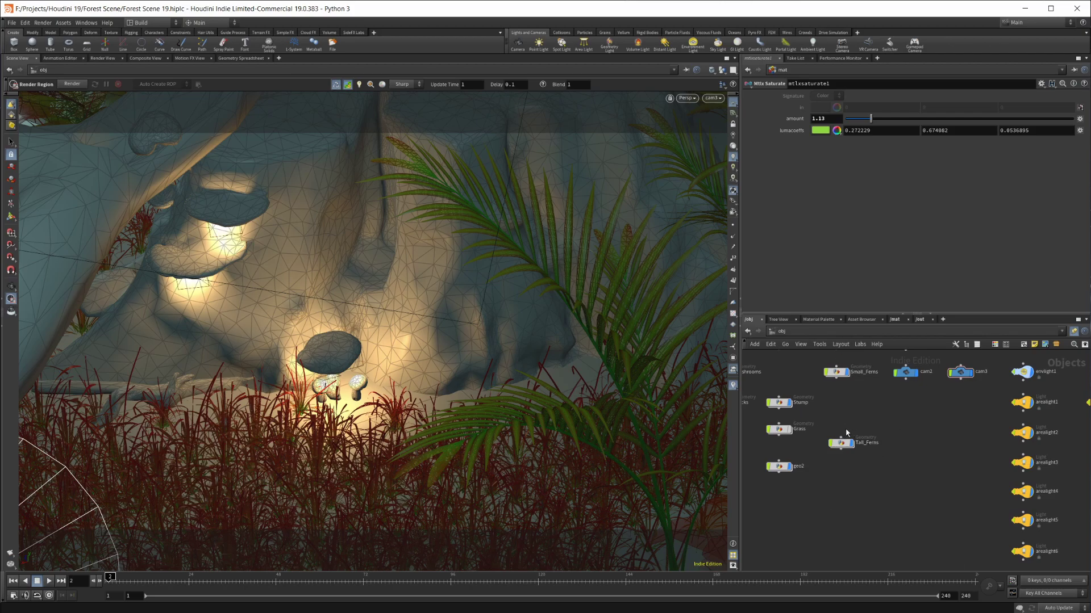
middle_drag(846, 433, 909, 396)
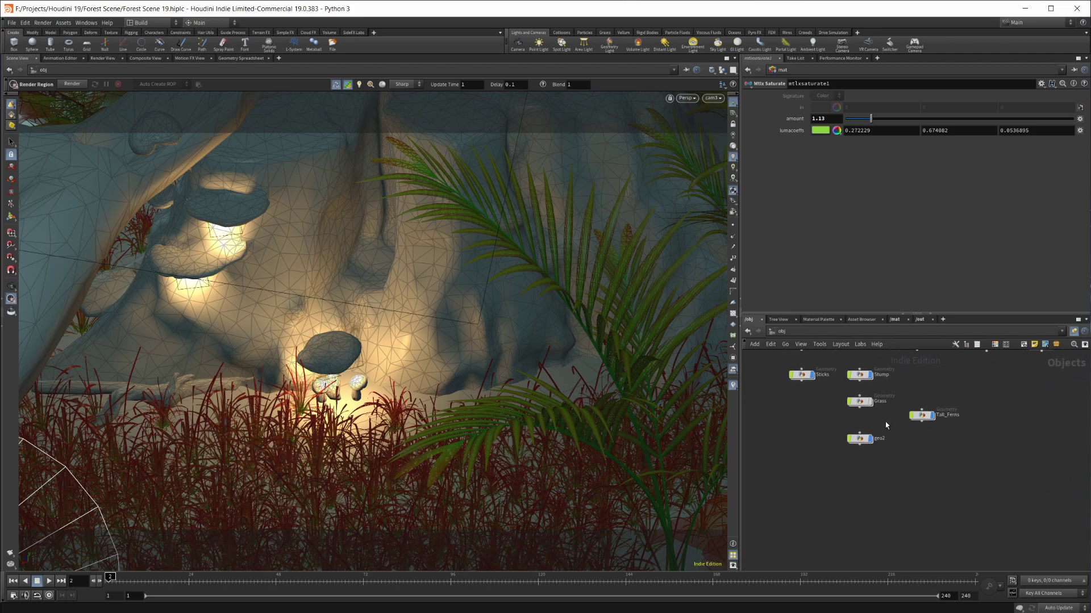
scroll(885, 421, up, 3)
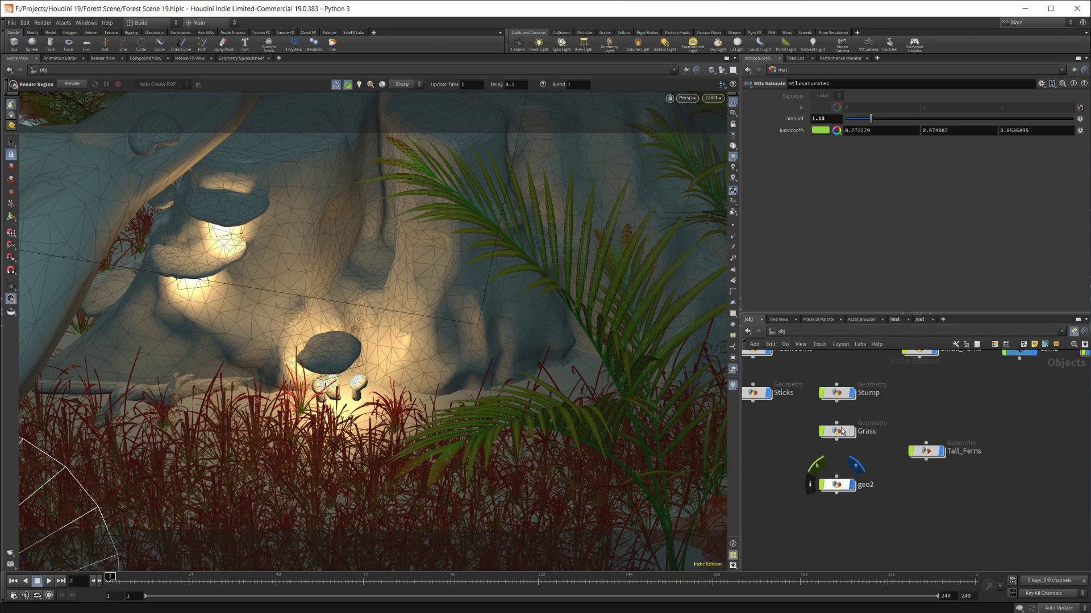
click(857, 467)
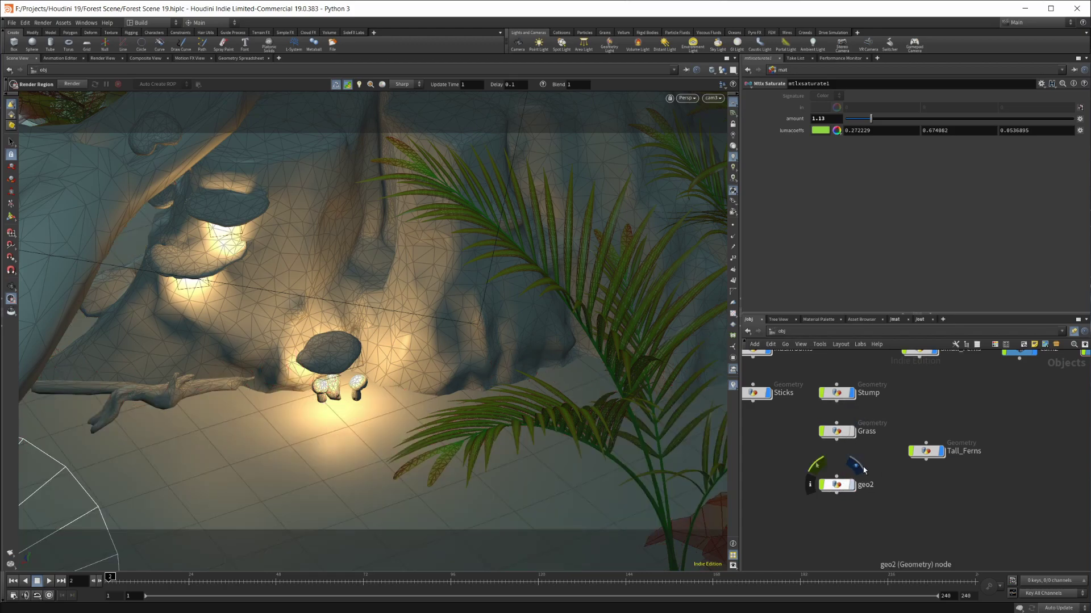
Inside geo2, pull attribdelete1 out of the chain and delete it.
double_click(837, 484)
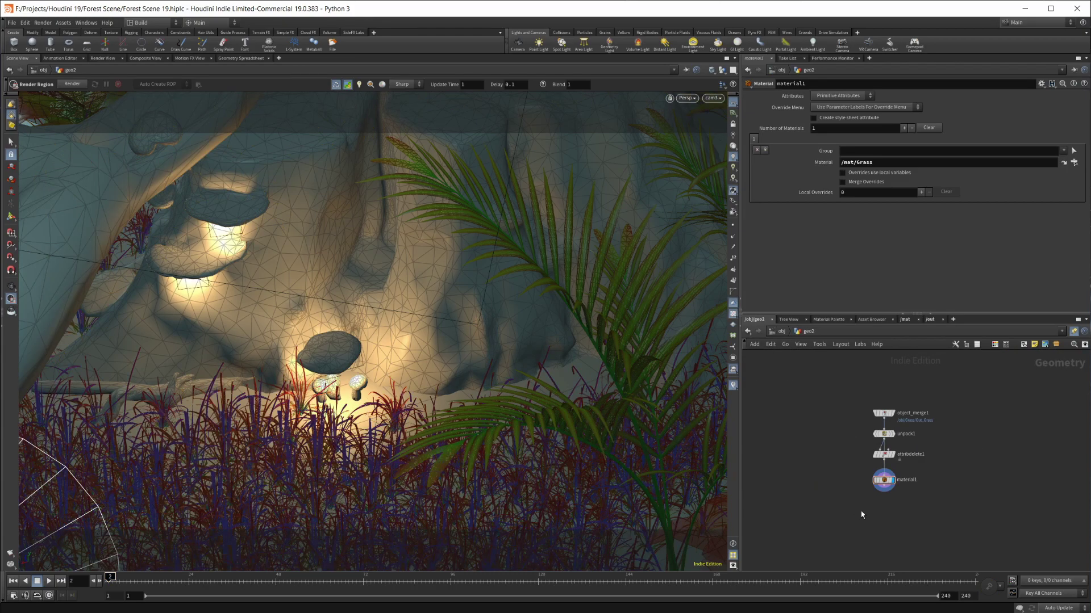
scroll(909, 525, up, 4)
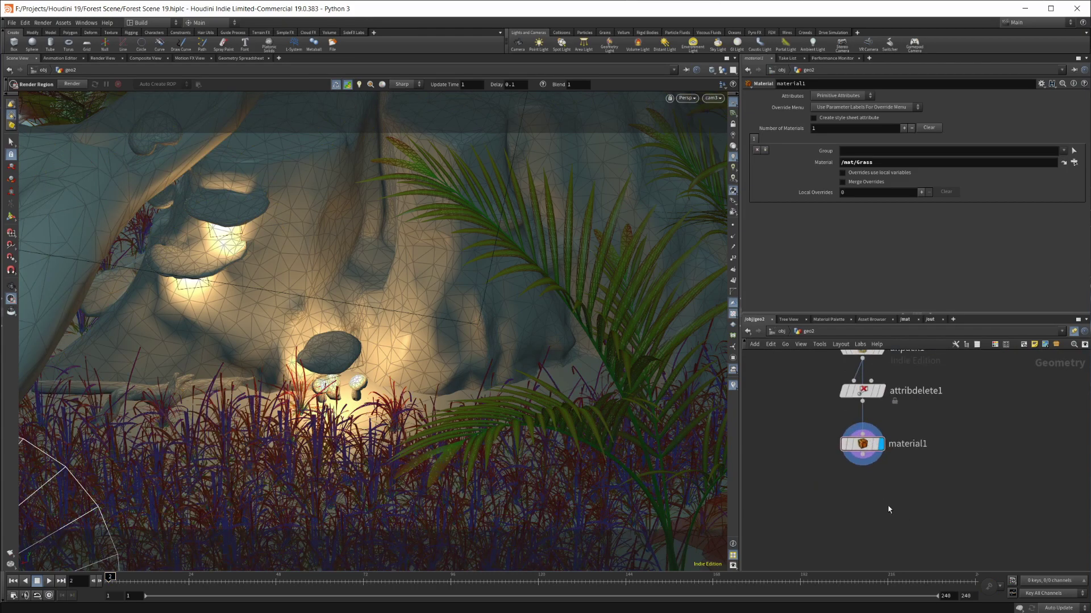
drag(863, 396, 960, 408)
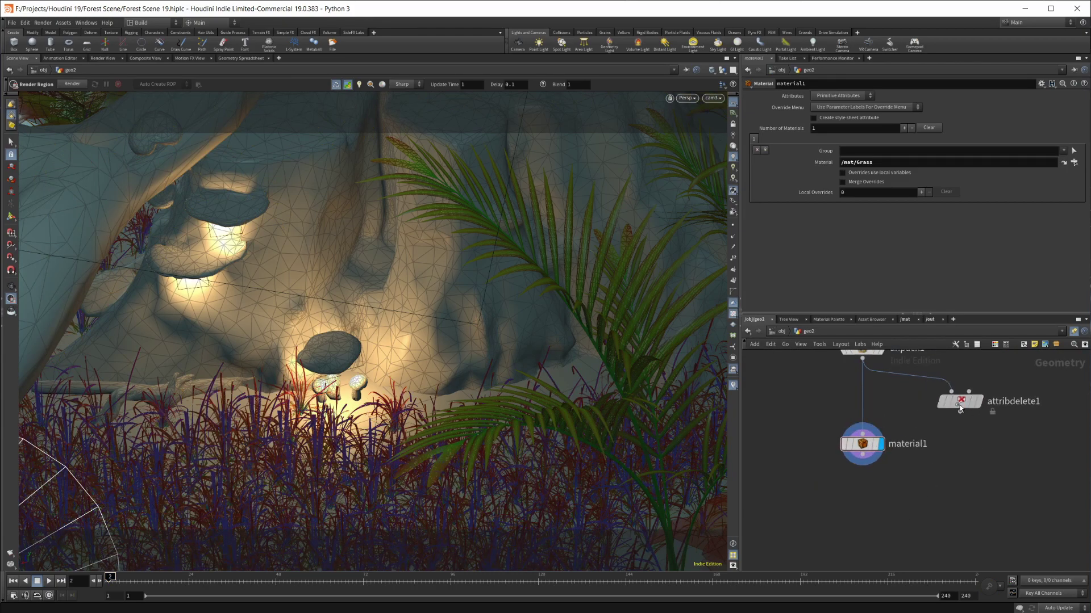
click(960, 408)
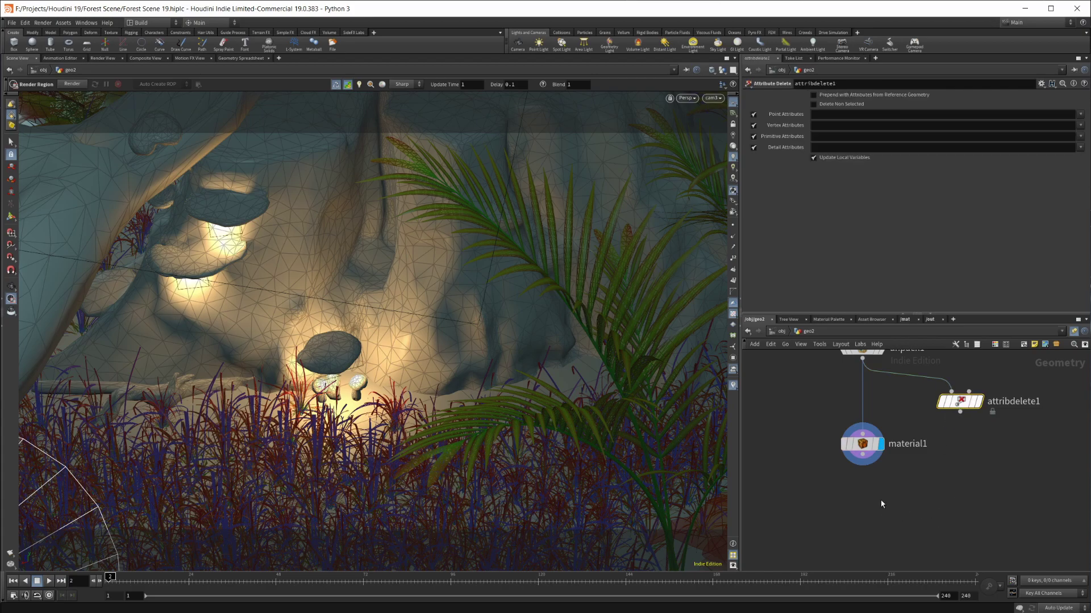
key(Delete)
key(Tab)
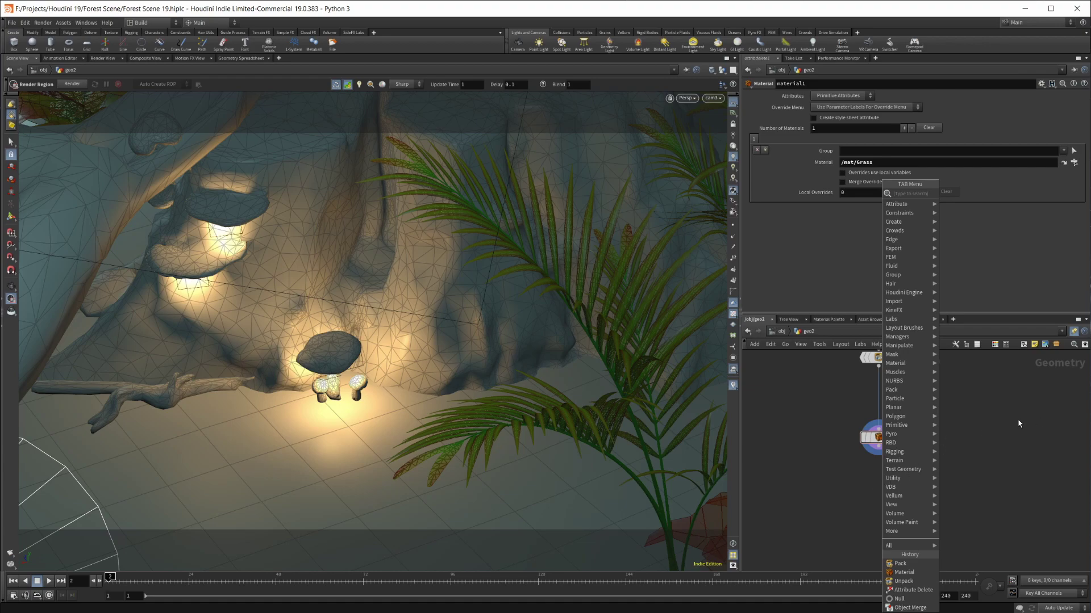
key(Escape)
key(h)
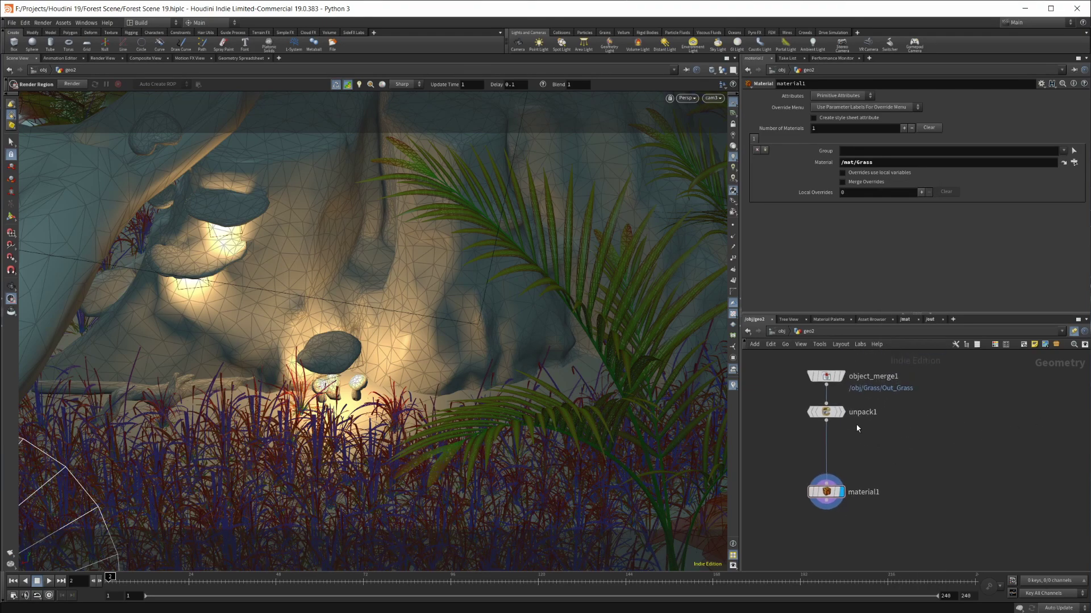
Move unpack1 aside and wire object_merge1 directly into material1.
click(828, 416)
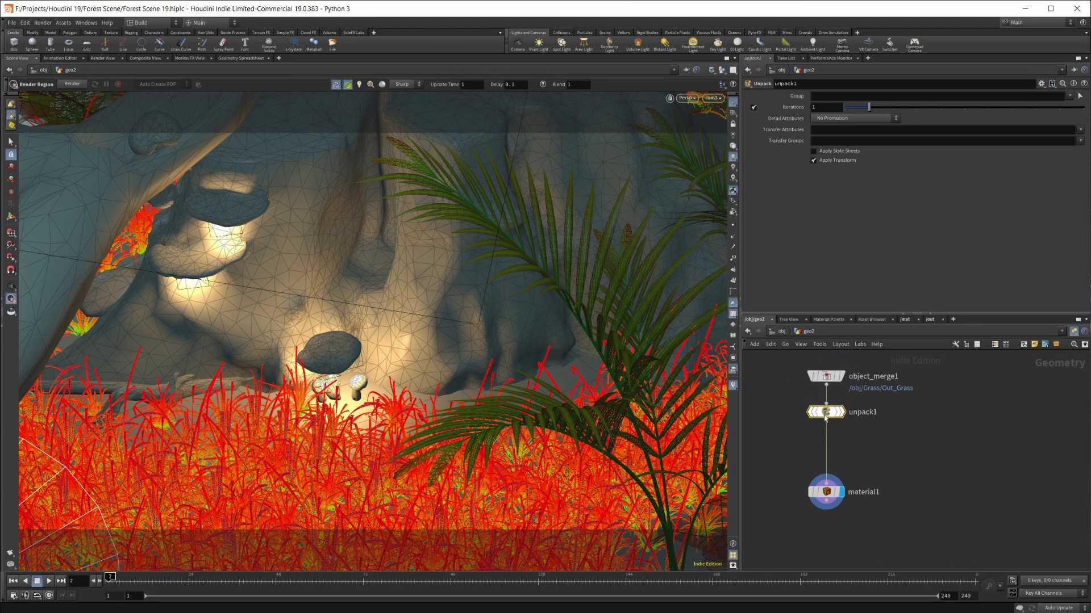
drag(825, 418, 906, 424)
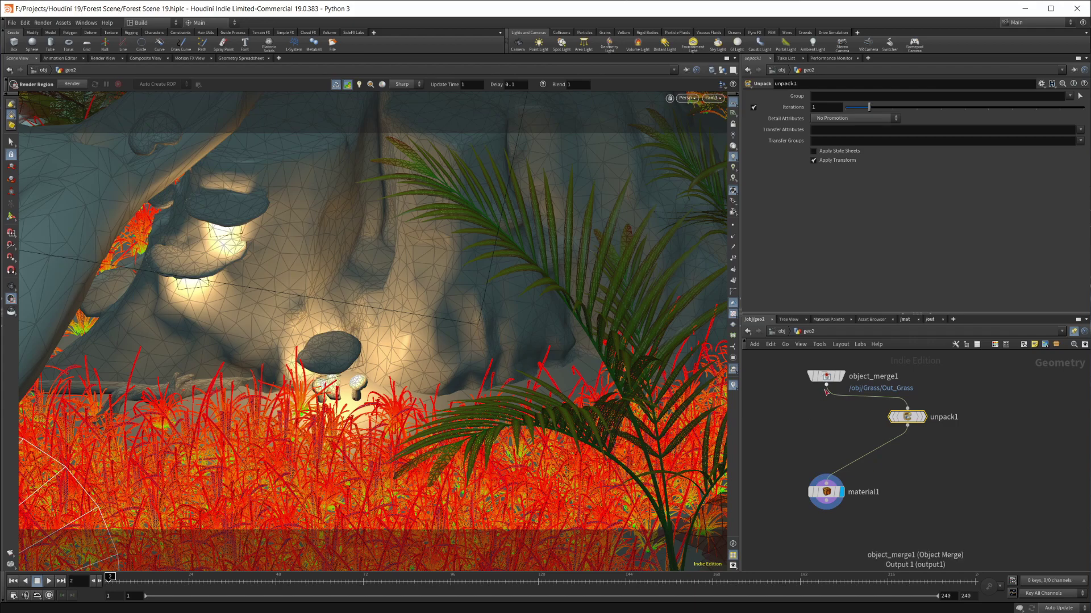
drag(826, 386, 840, 466)
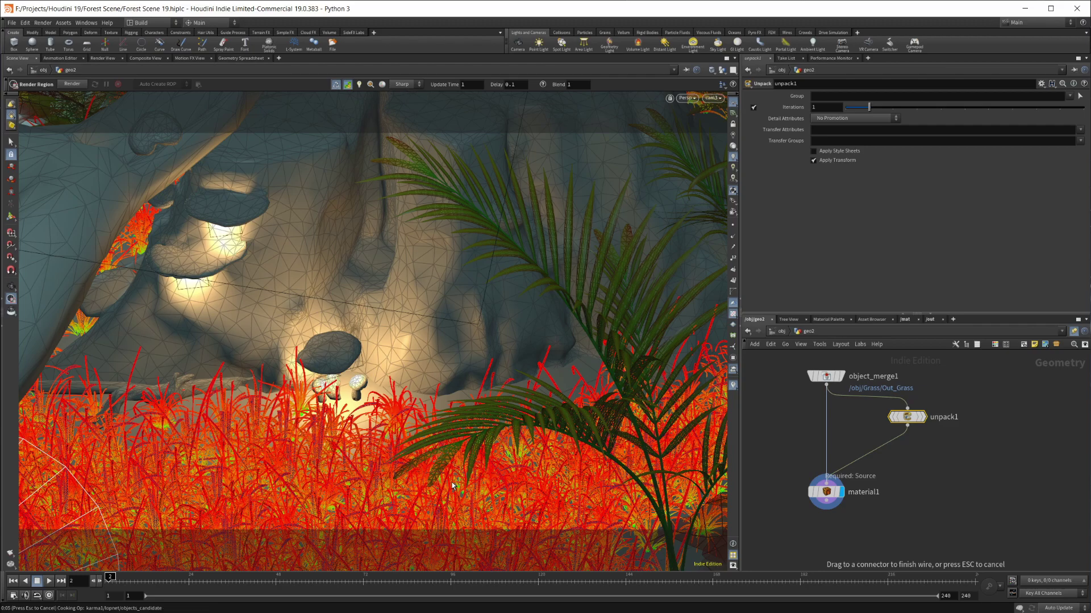
click(859, 498)
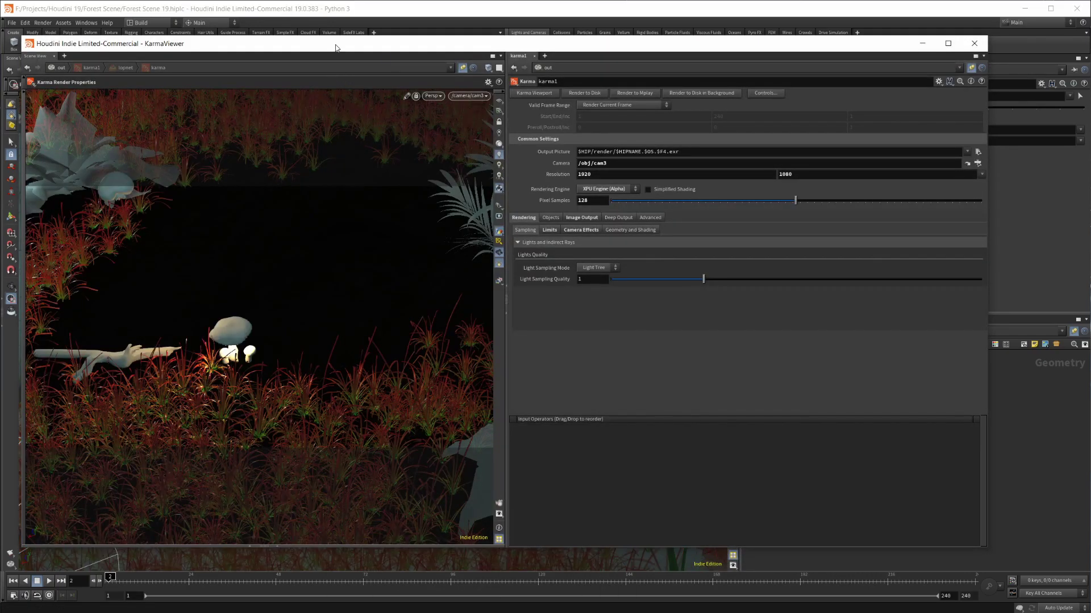
Move the KarmaViewer aside and switch the Persp viewport to render with Karma through cam3.
drag(335, 48, 437, 72)
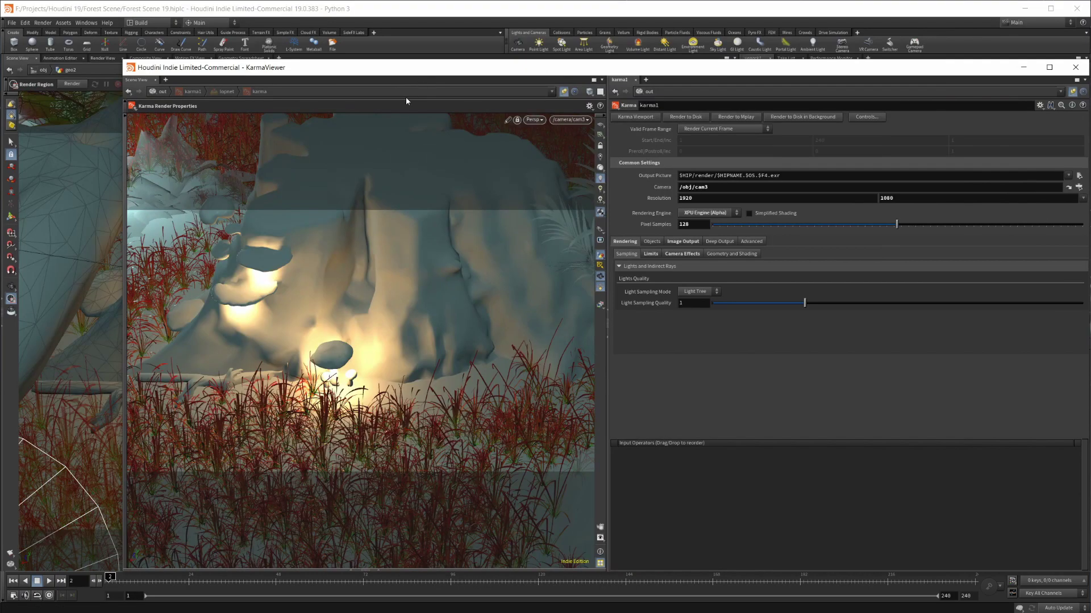
click(540, 120)
click(568, 153)
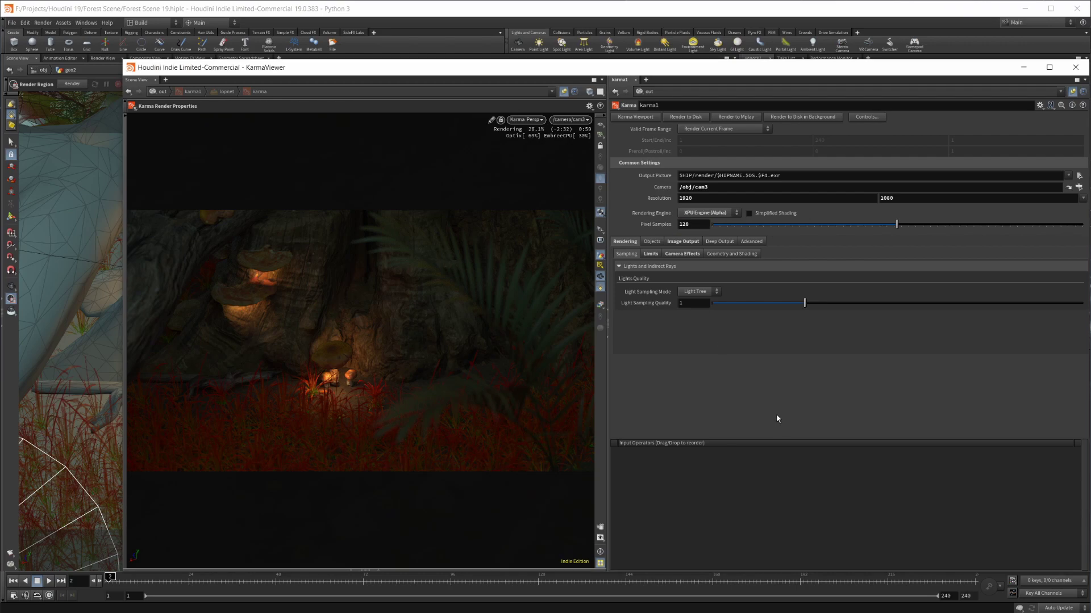
Show karma1's Image Output > Filters settings with the Intel OIDN denoiser.
click(675, 243)
click(671, 254)
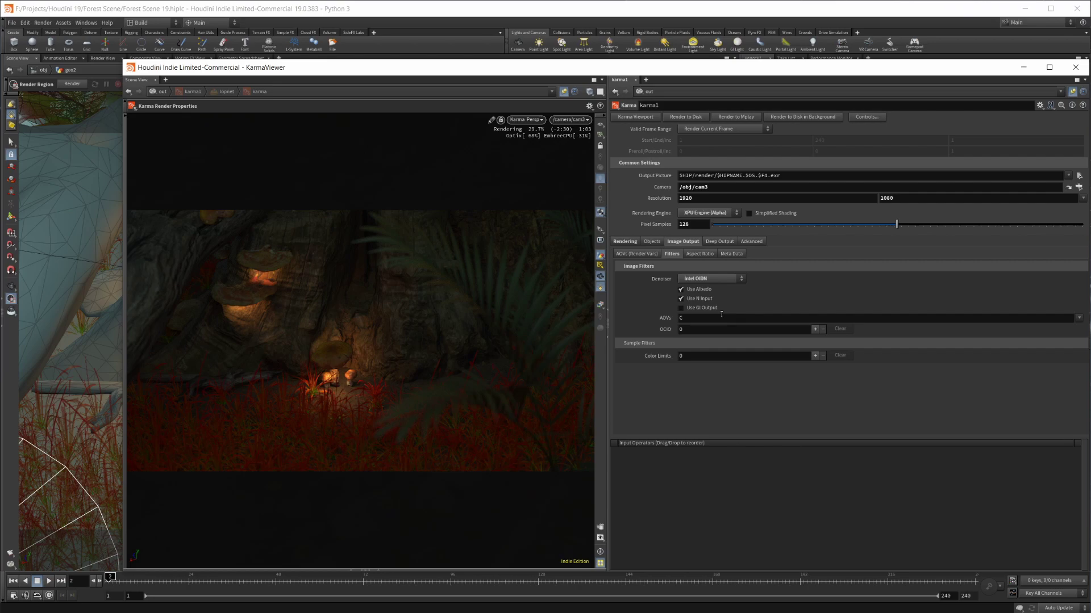